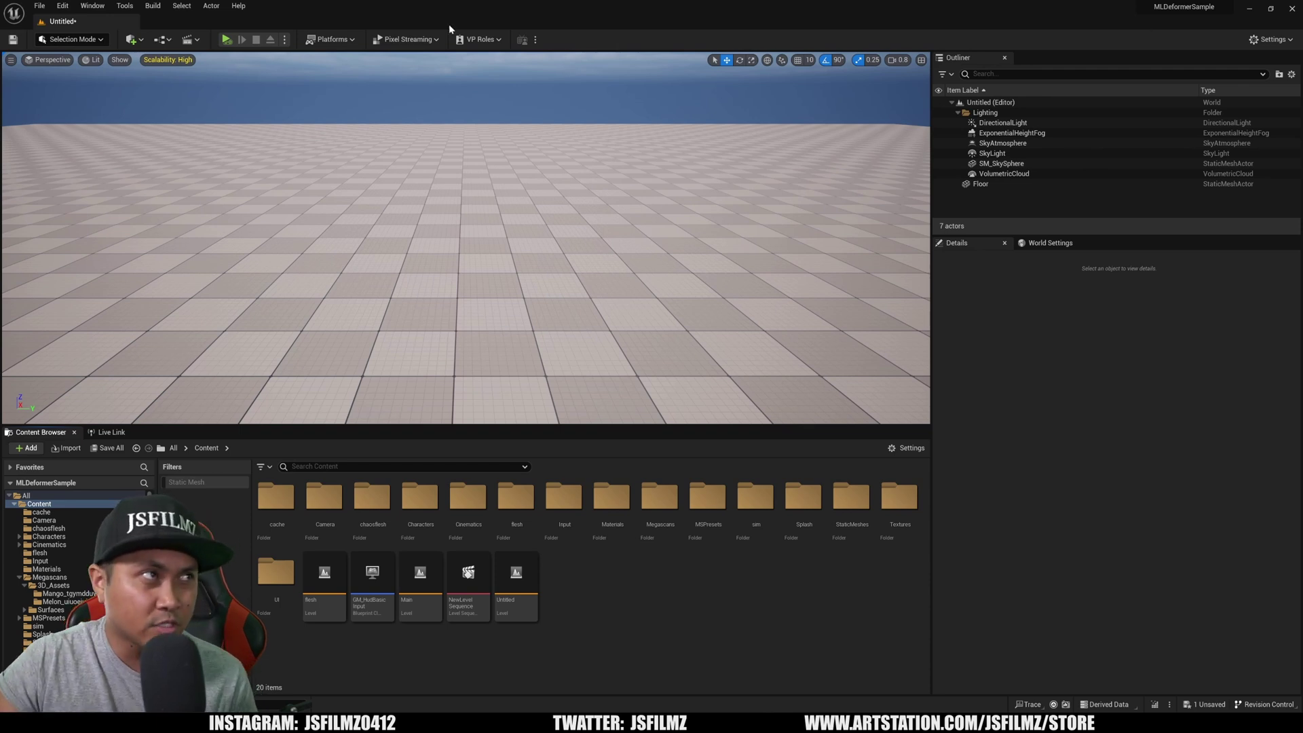
# Look up the Chaos Flesh plugin to check that it is enabled, and close the plugin list.
pyautogui.click(62, 5)
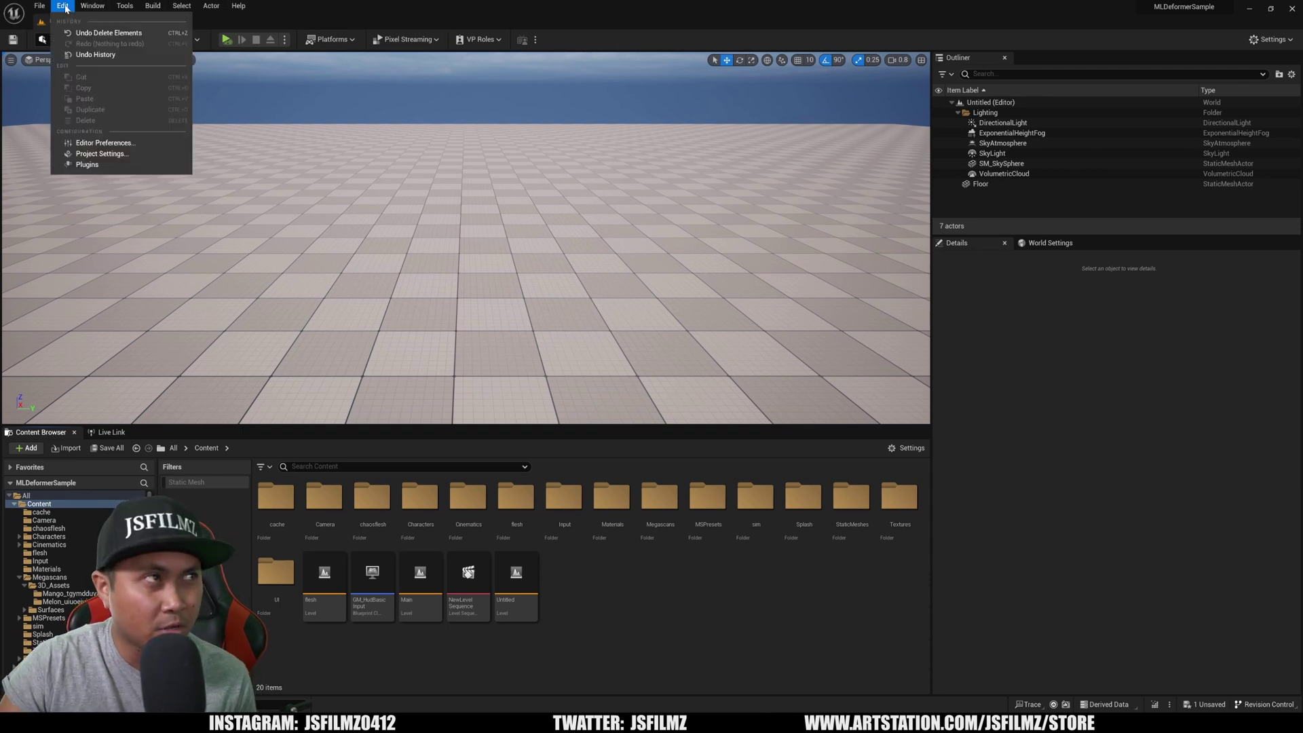
pyautogui.click(82, 159)
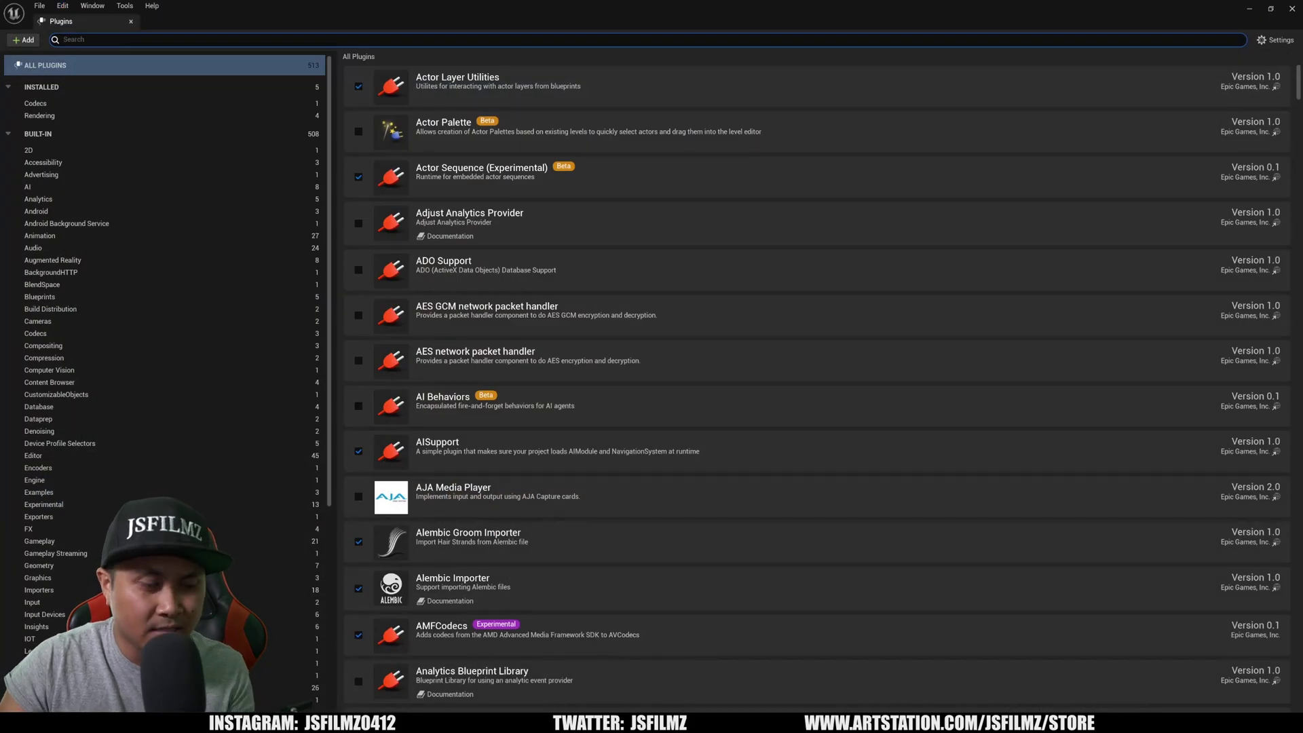
pyautogui.write('chaos flesh')
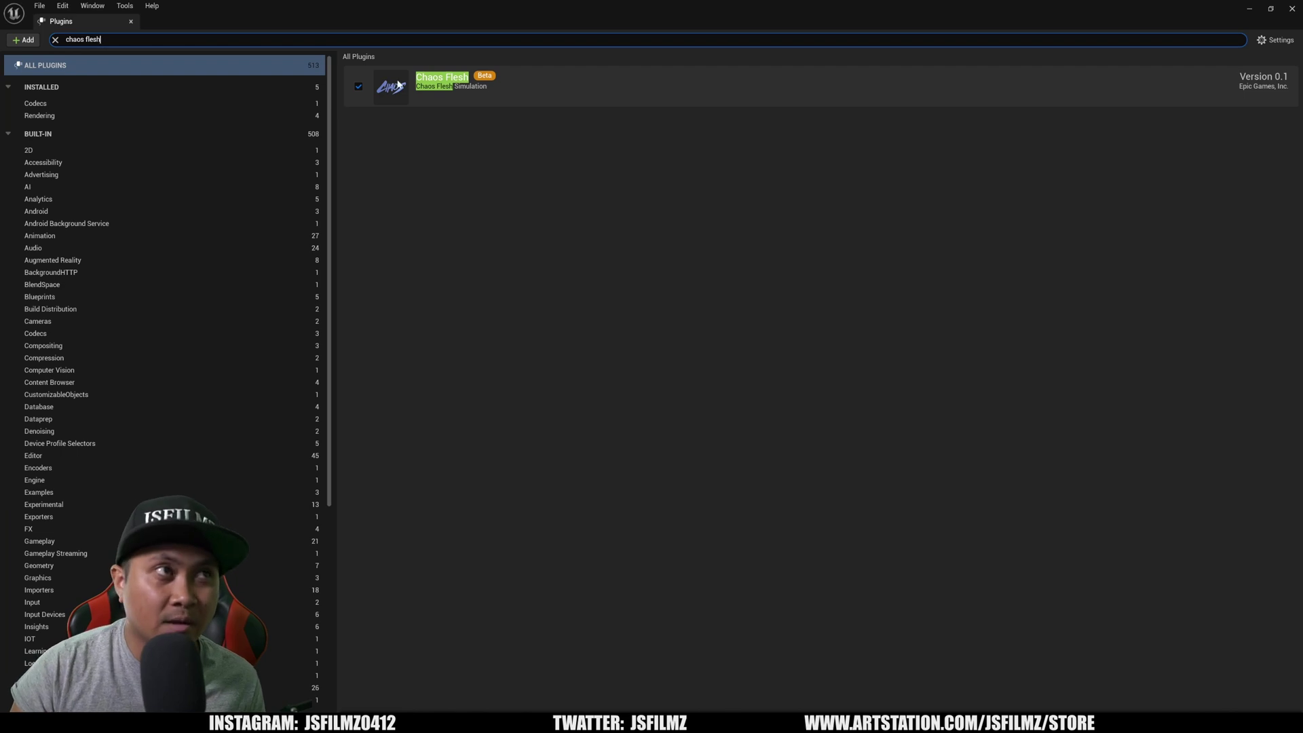
pyautogui.click(1292, 8)
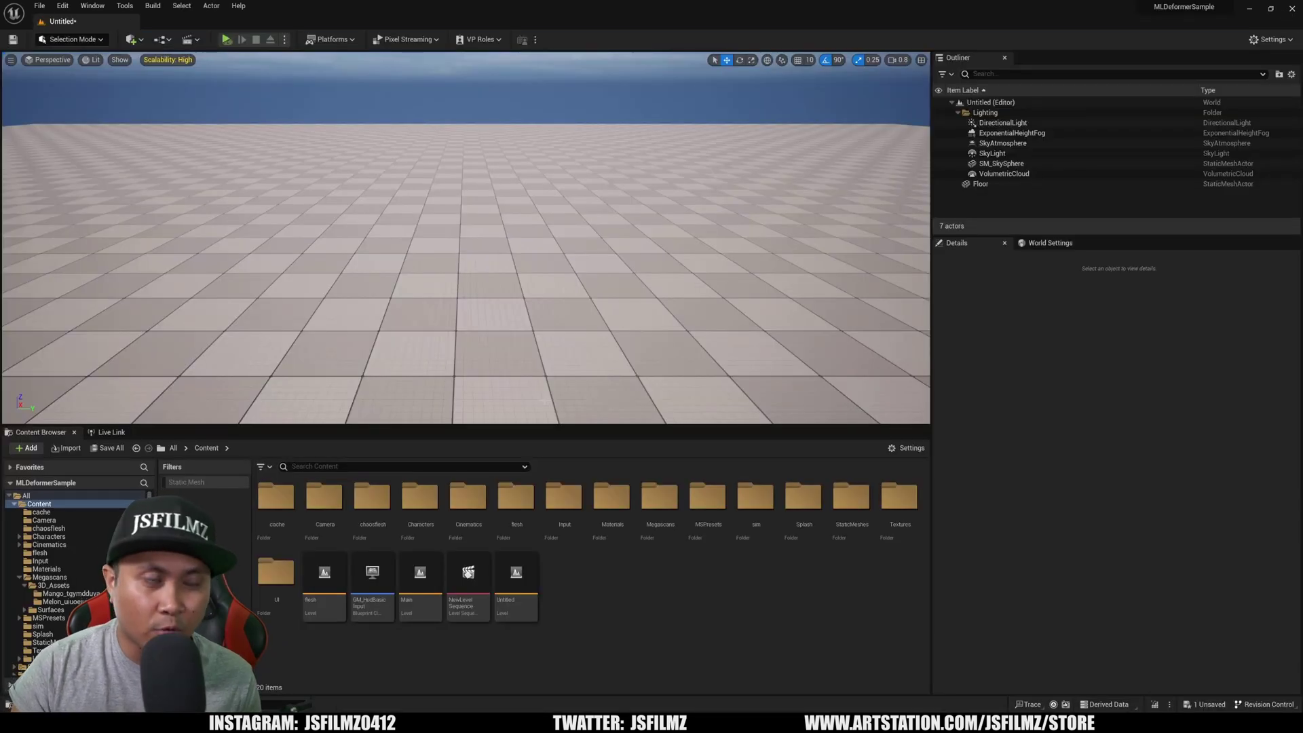
# Create a Dataflow Graph asset named tireflow in the chaosflesh content folder.
pyautogui.click(385, 536)
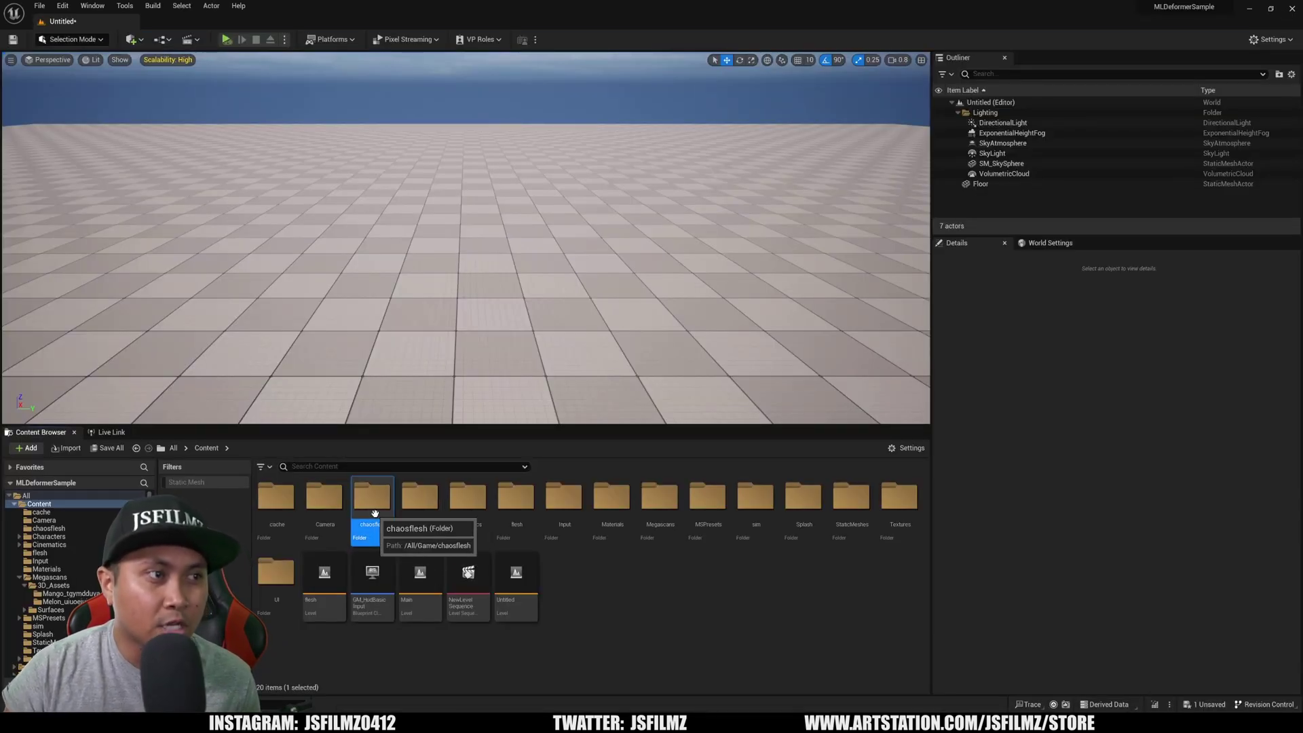
pyautogui.doubleClick(380, 514)
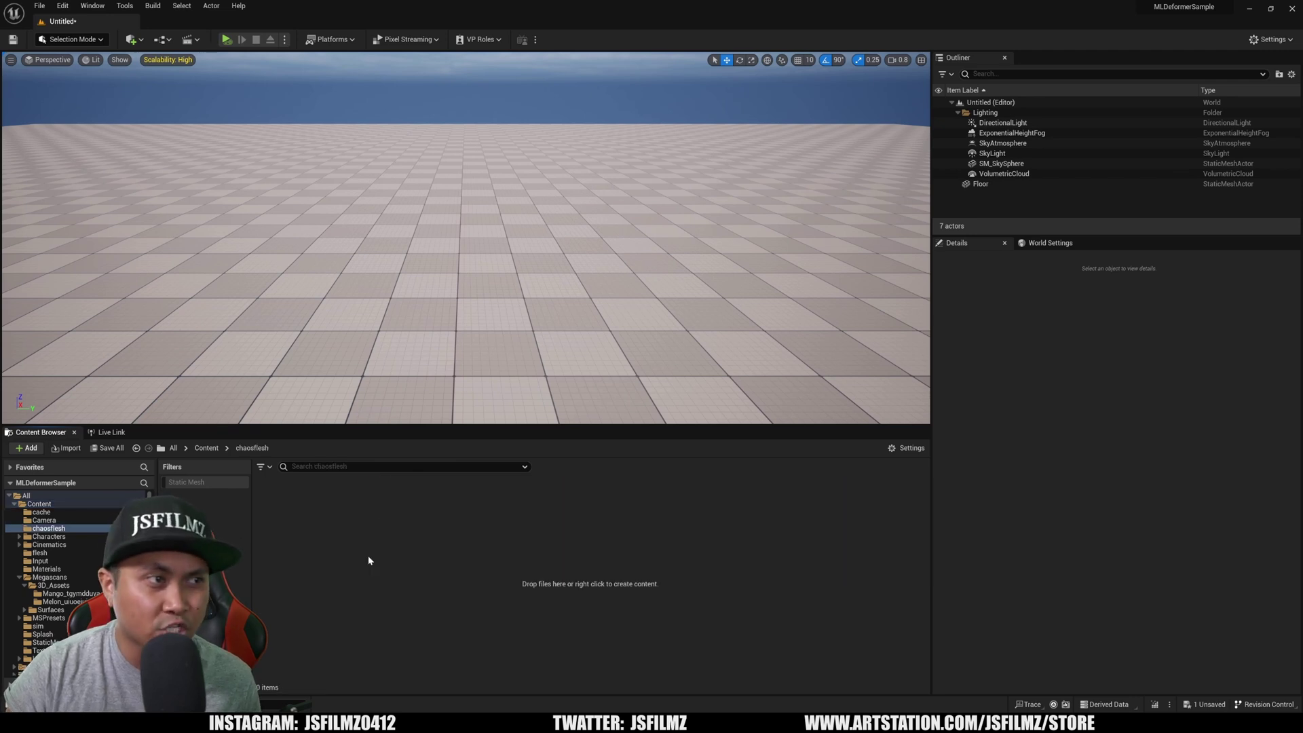
pyautogui.rightClick(293, 519)
pyautogui.moveTo(327, 451)
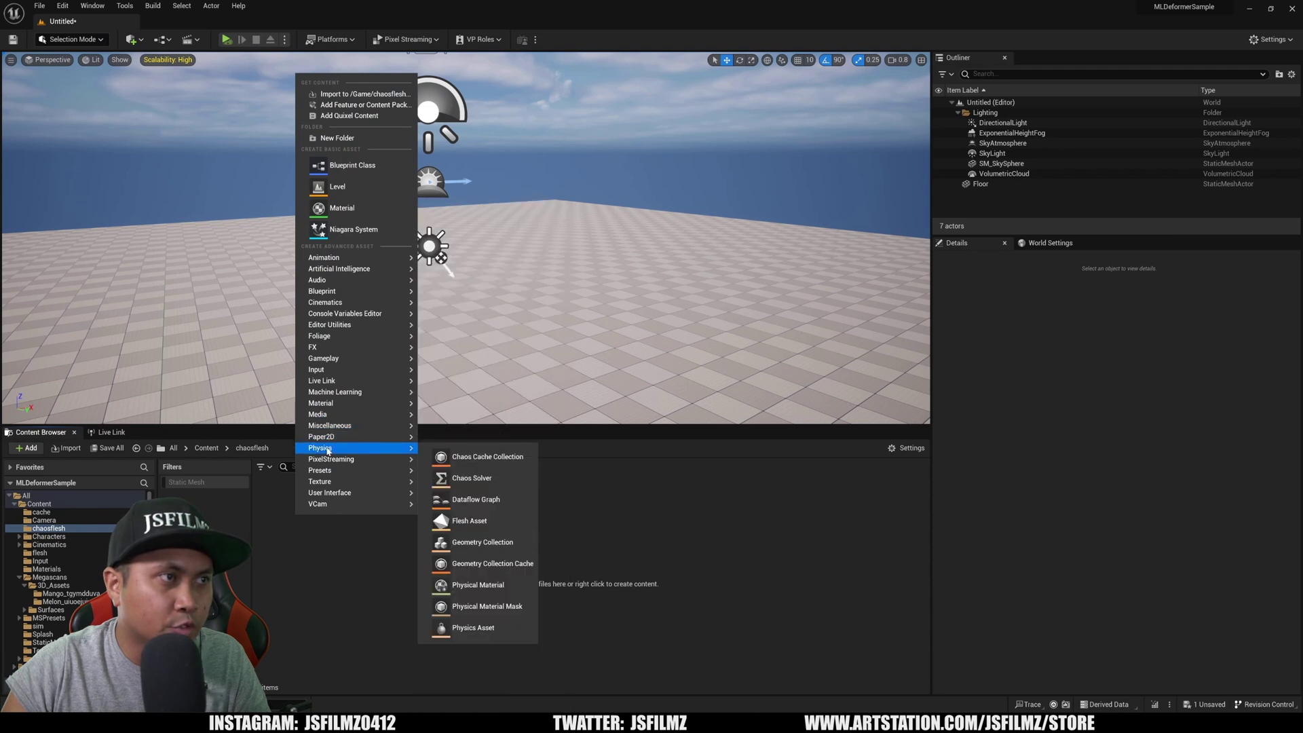
pyautogui.click(475, 499)
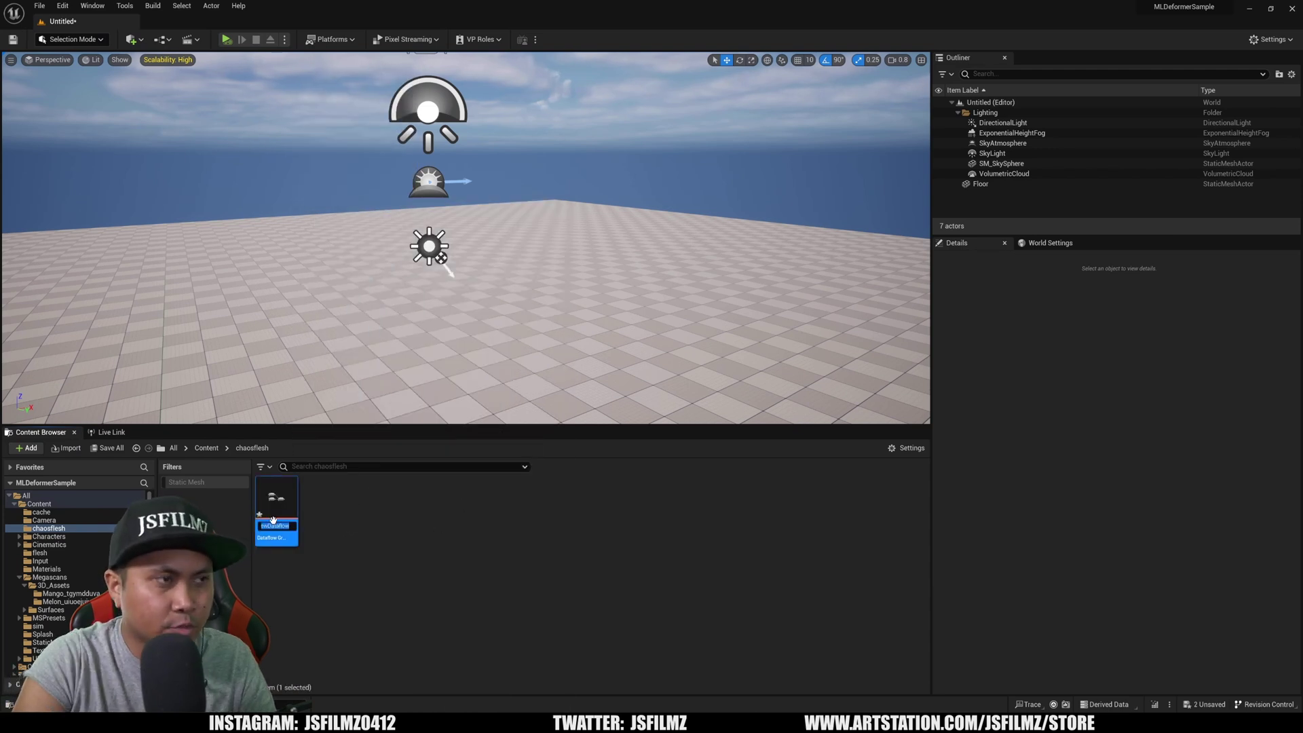
pyautogui.write('treflow')
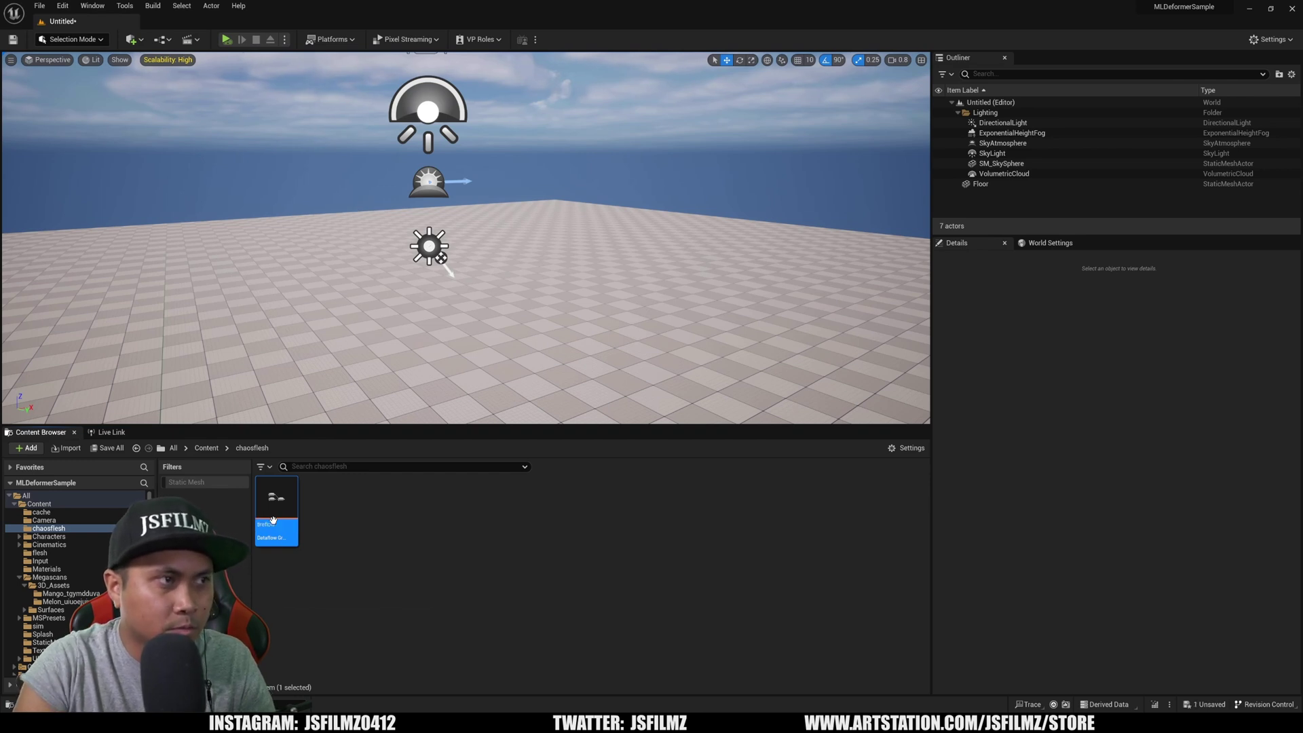
# Create a Flesh Asset named tireflesh in the same chaosflesh folder.
pyautogui.rightClick(387, 518)
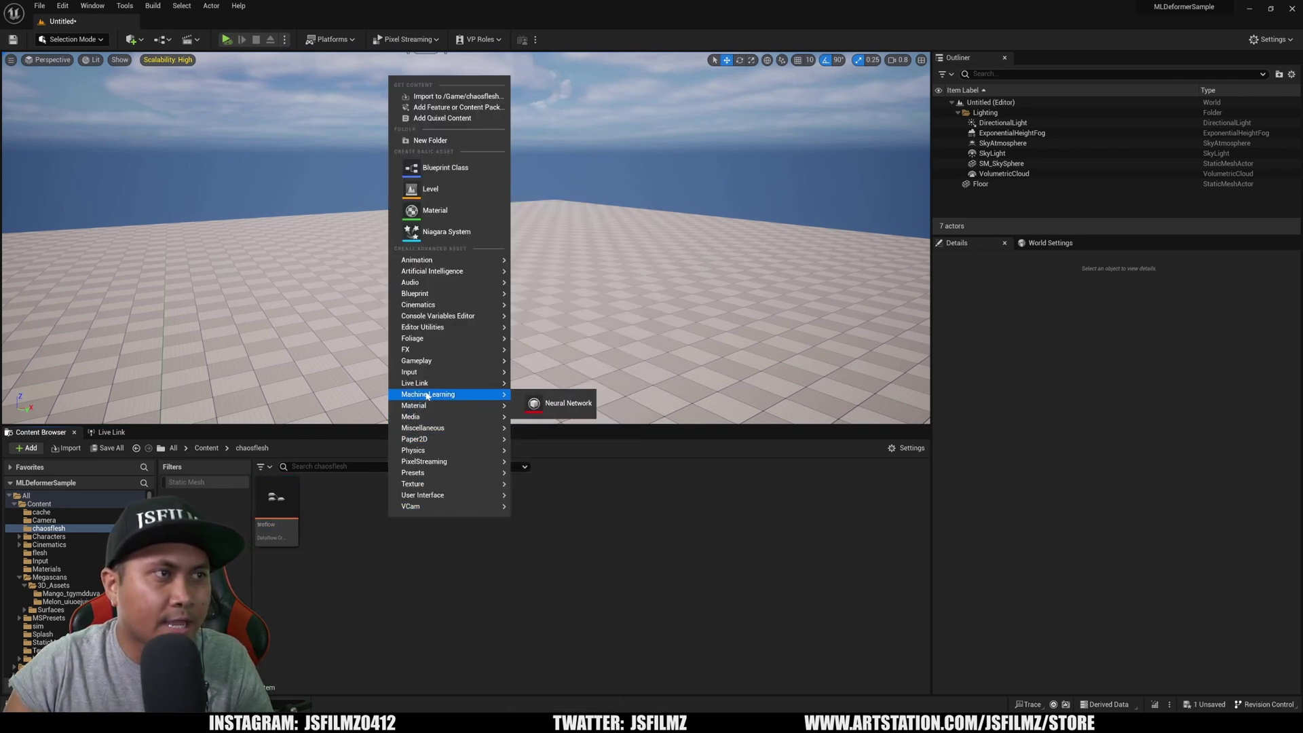
pyautogui.moveTo(425, 362)
pyautogui.moveTo(427, 451)
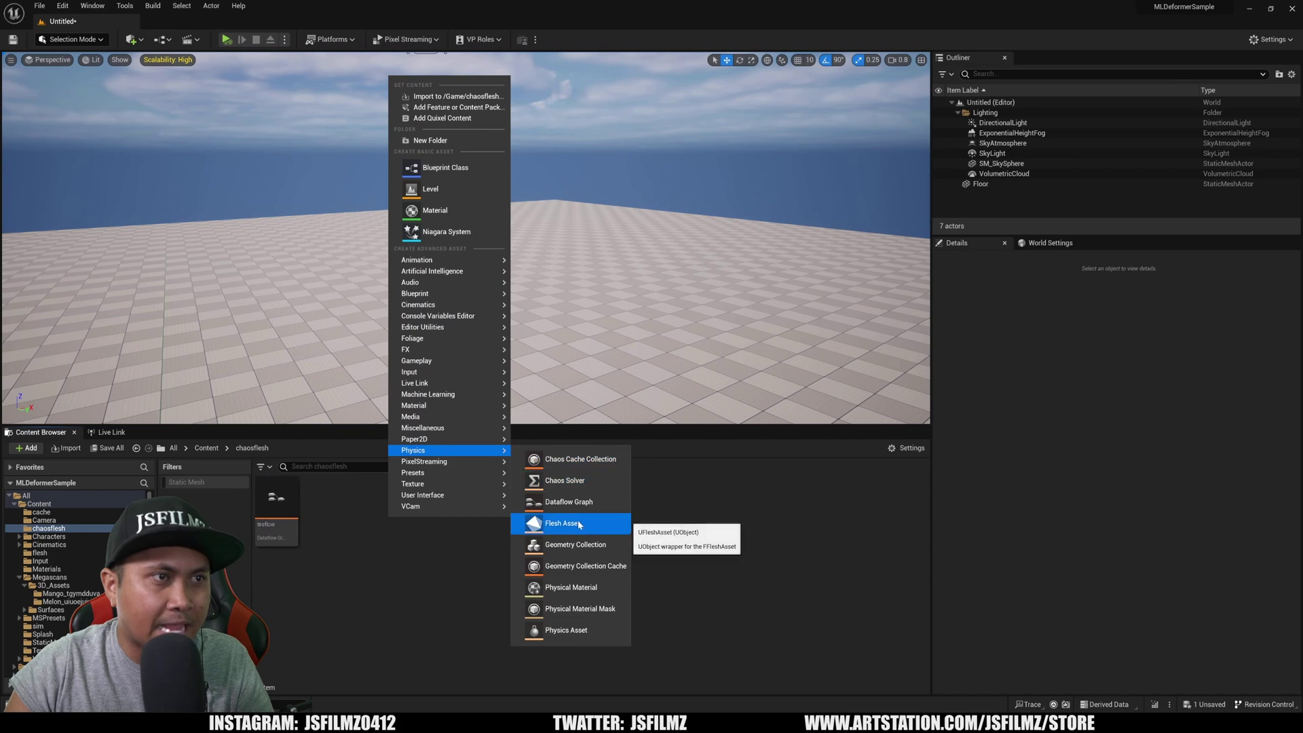
pyautogui.click(553, 527)
pyautogui.write('tireflesh')
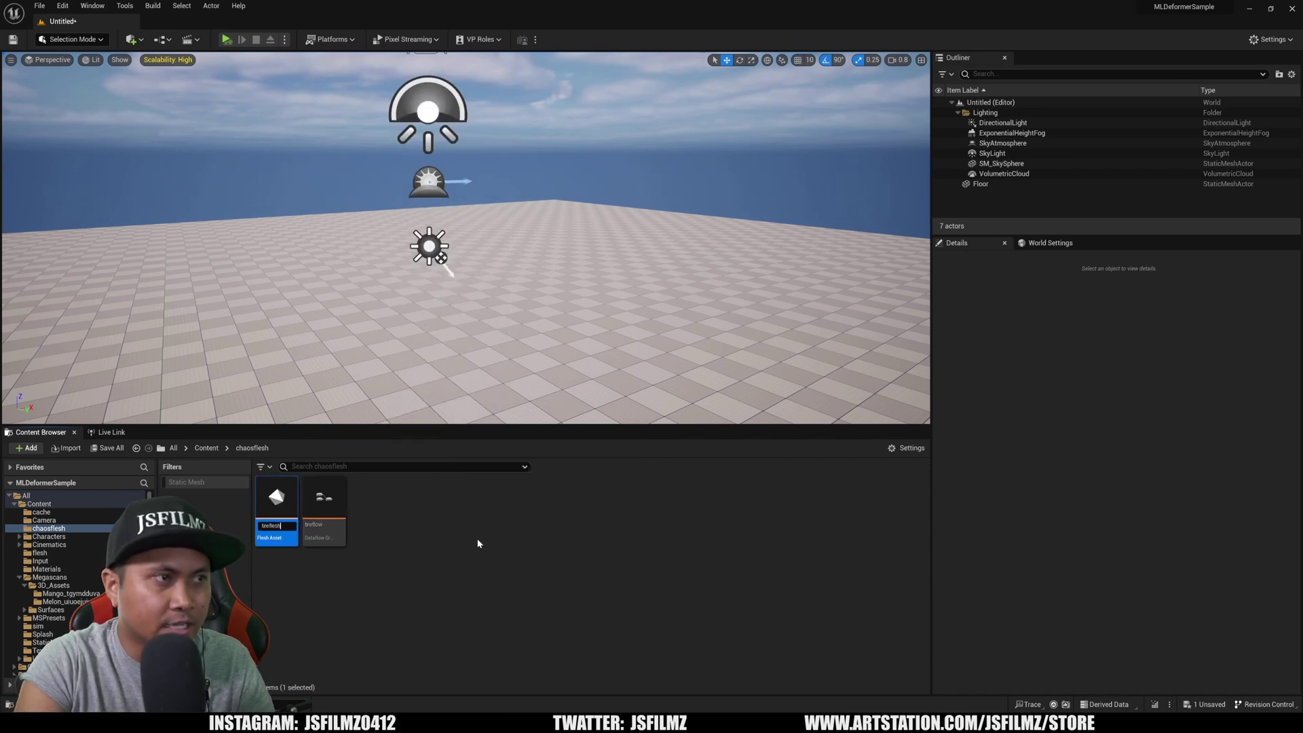
pyautogui.press('Return')
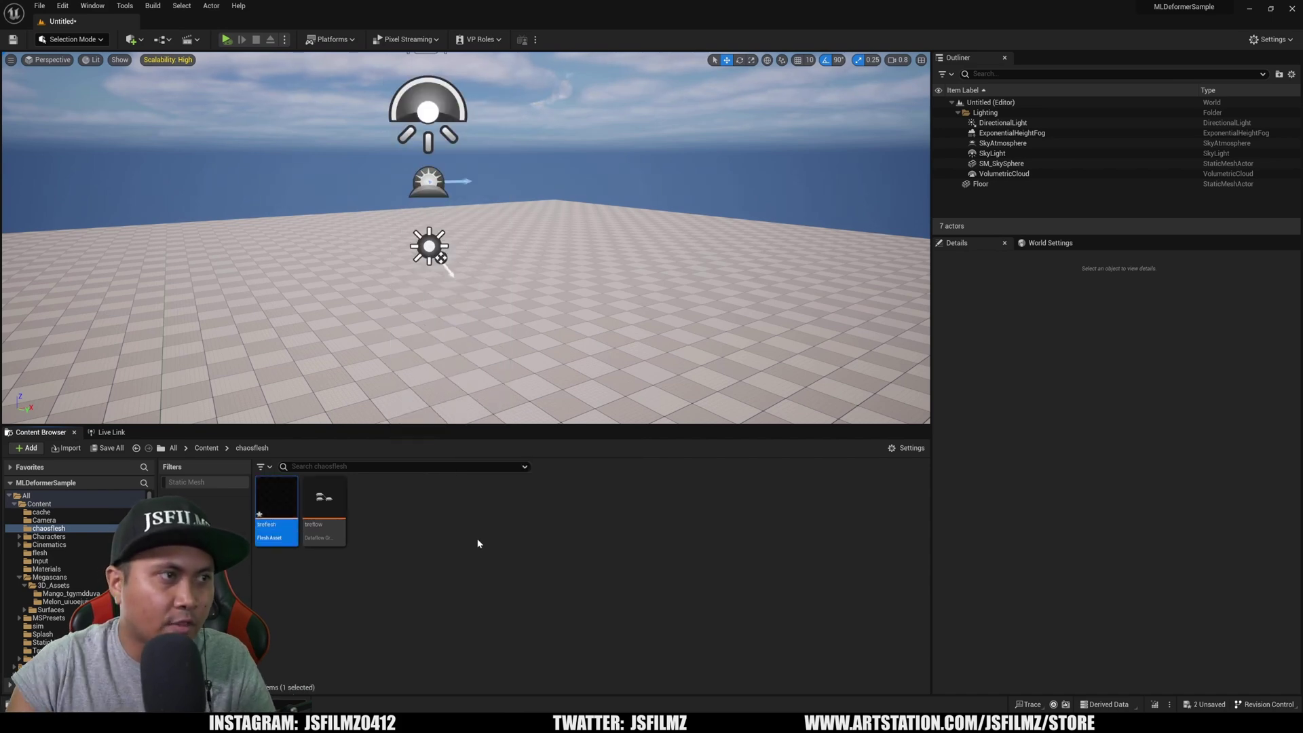
# Assign the tireflow graph as the Dataflow Asset of the tireflesh asset.
pyautogui.doubleClick(272, 499)
pyautogui.click(598, 107)
pyautogui.moveTo(650, 8); pyautogui.dragTo(847, 88)
pyautogui.moveTo(323, 499); pyautogui.dragTo(769, 197)
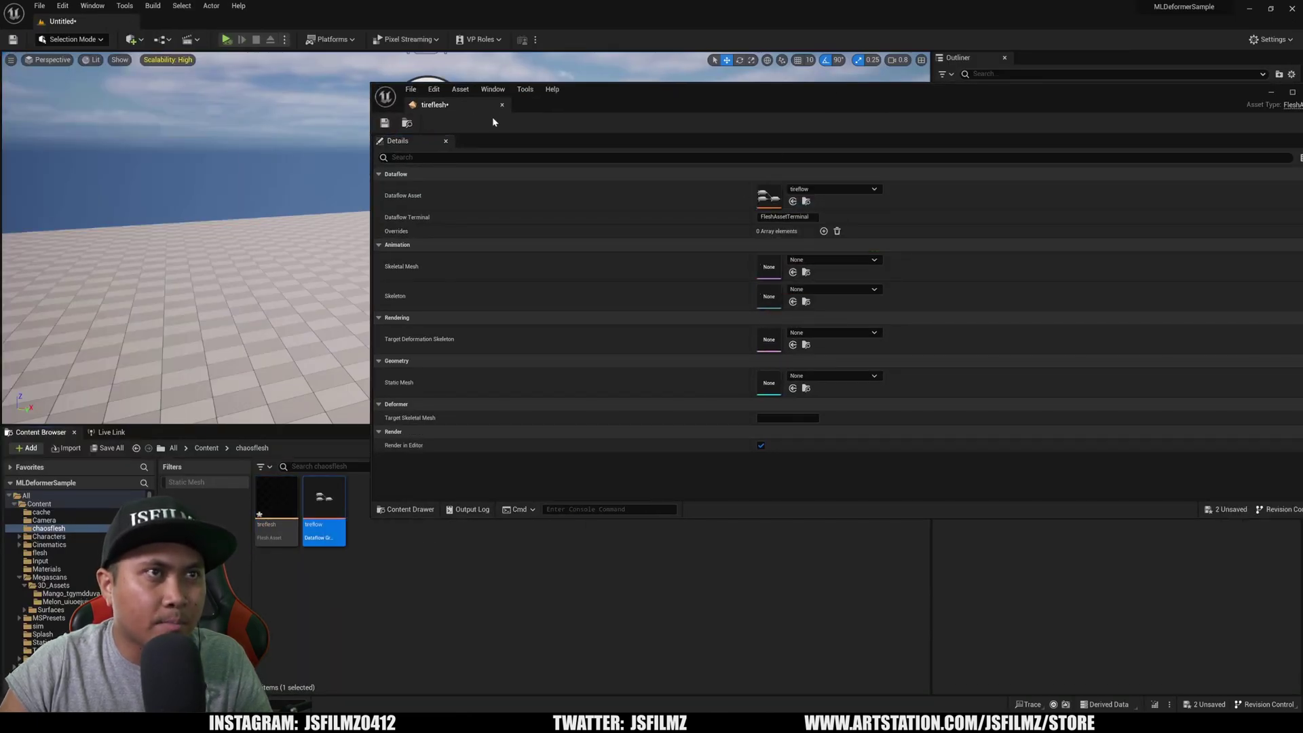
pyautogui.click(1271, 93)
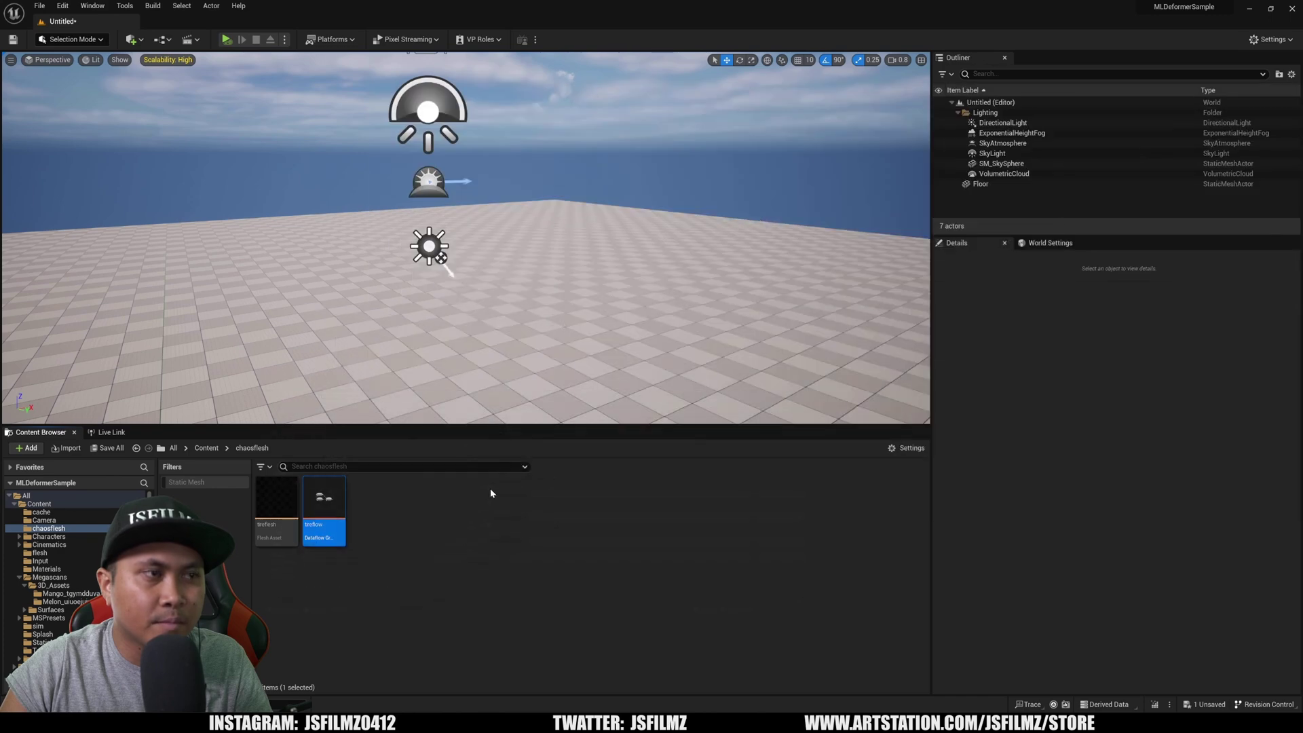
# Open the tireflow graph in a maximized editor window and add a StaticMesh node to it.
pyautogui.doubleClick(325, 500)
pyautogui.moveTo(831, 101); pyautogui.dragTo(663, 159)
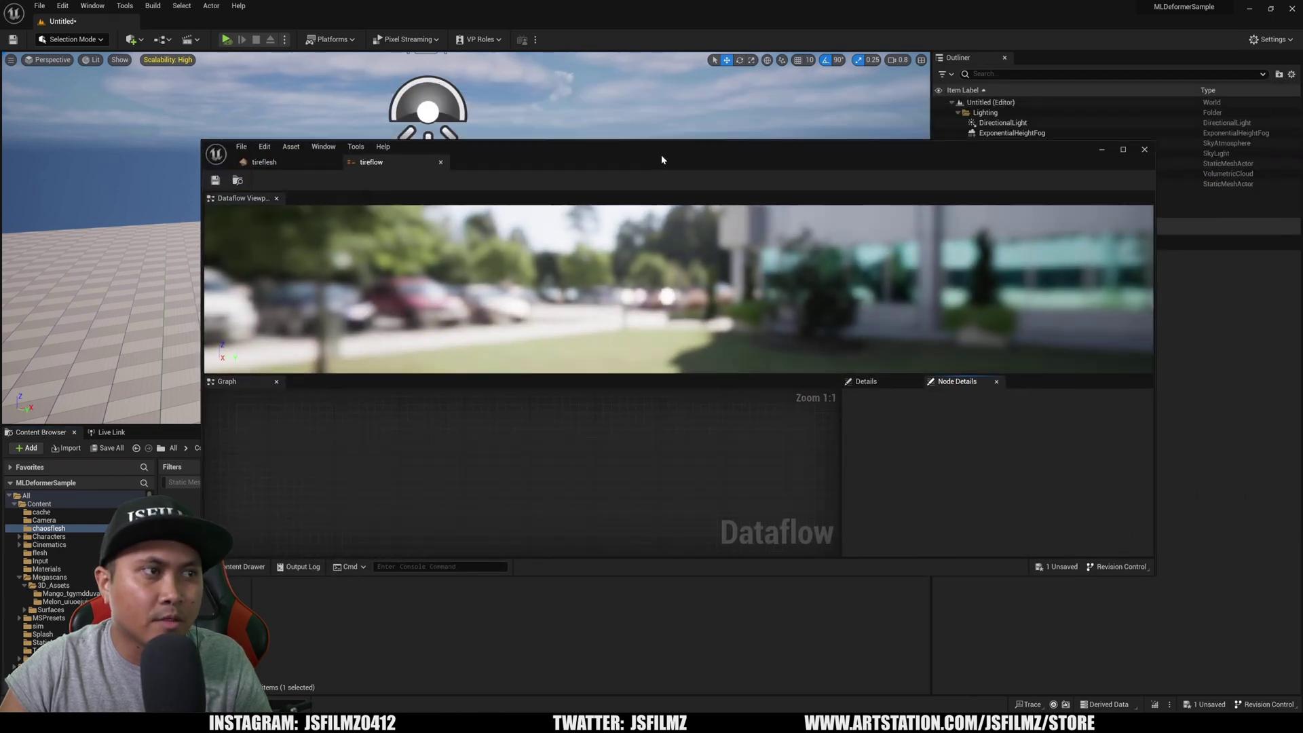
pyautogui.doubleClick(663, 159)
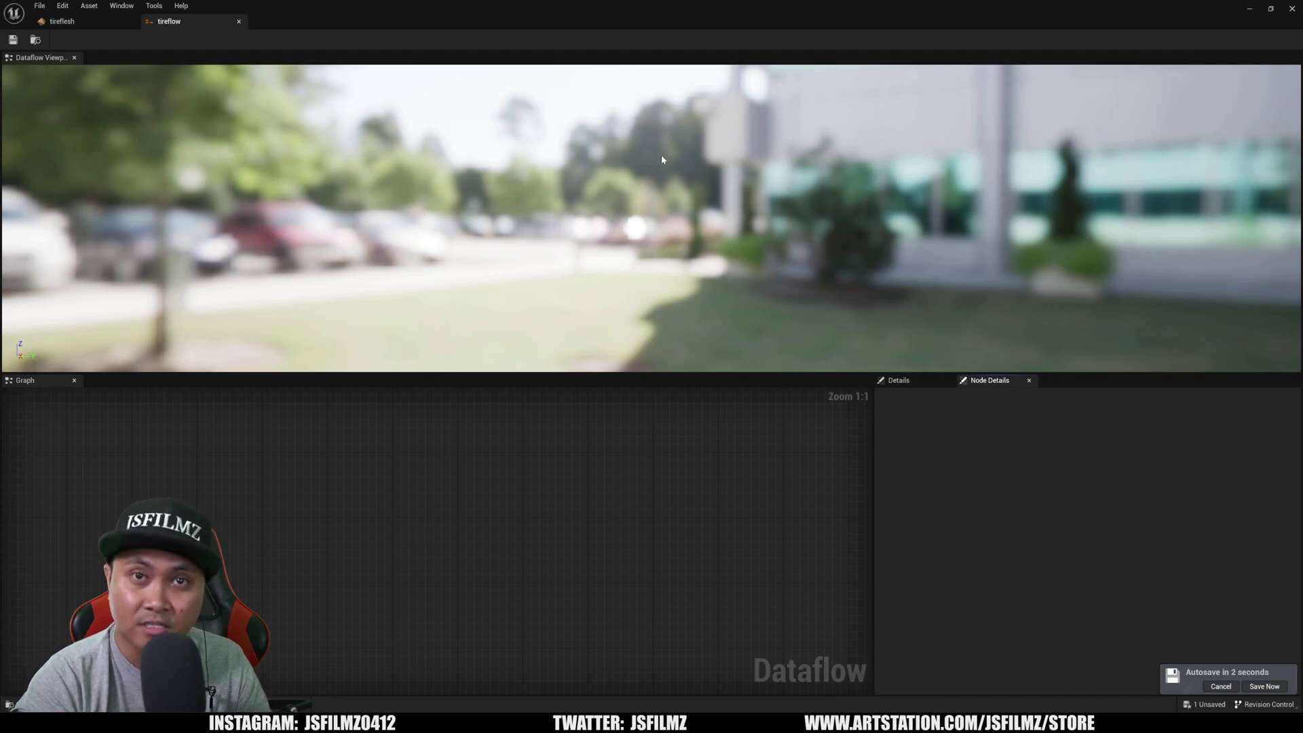
pyautogui.rightClick(247, 485)
pyautogui.write('stat')
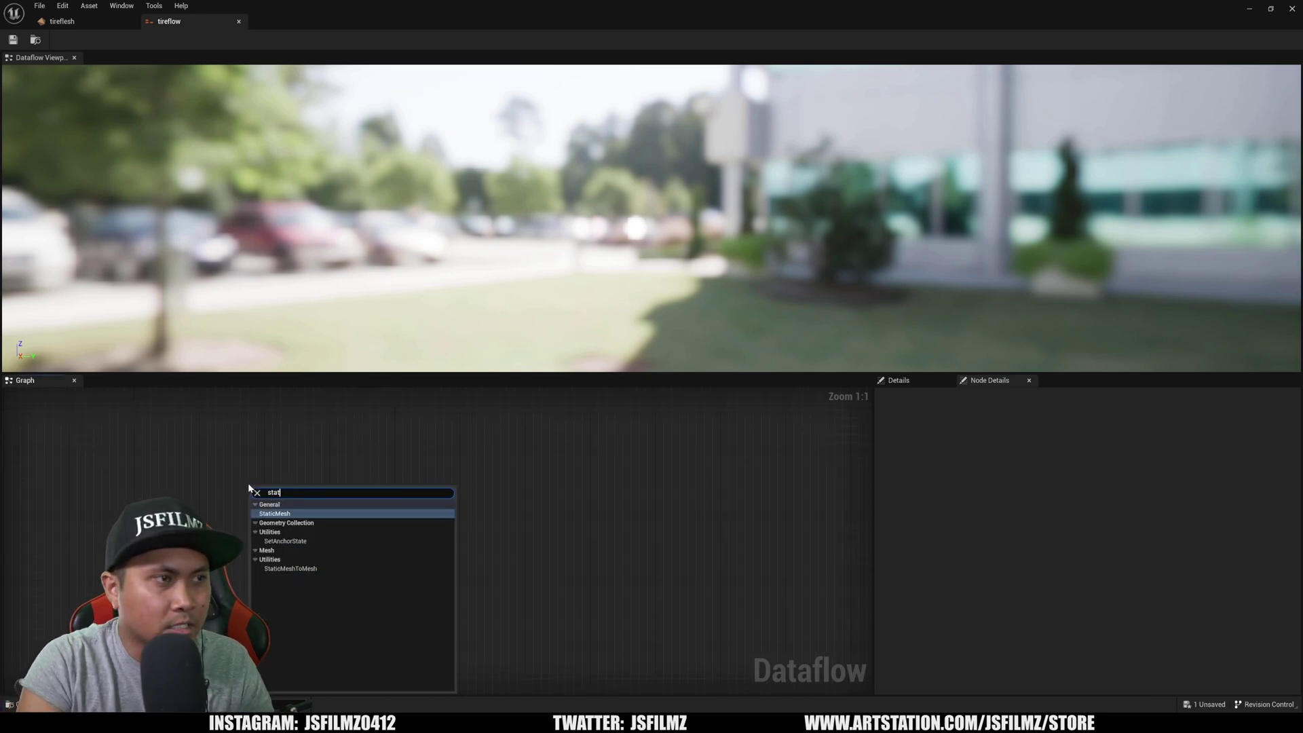
pyautogui.click(275, 514)
pyautogui.moveTo(279, 495); pyautogui.dragTo(293, 508)
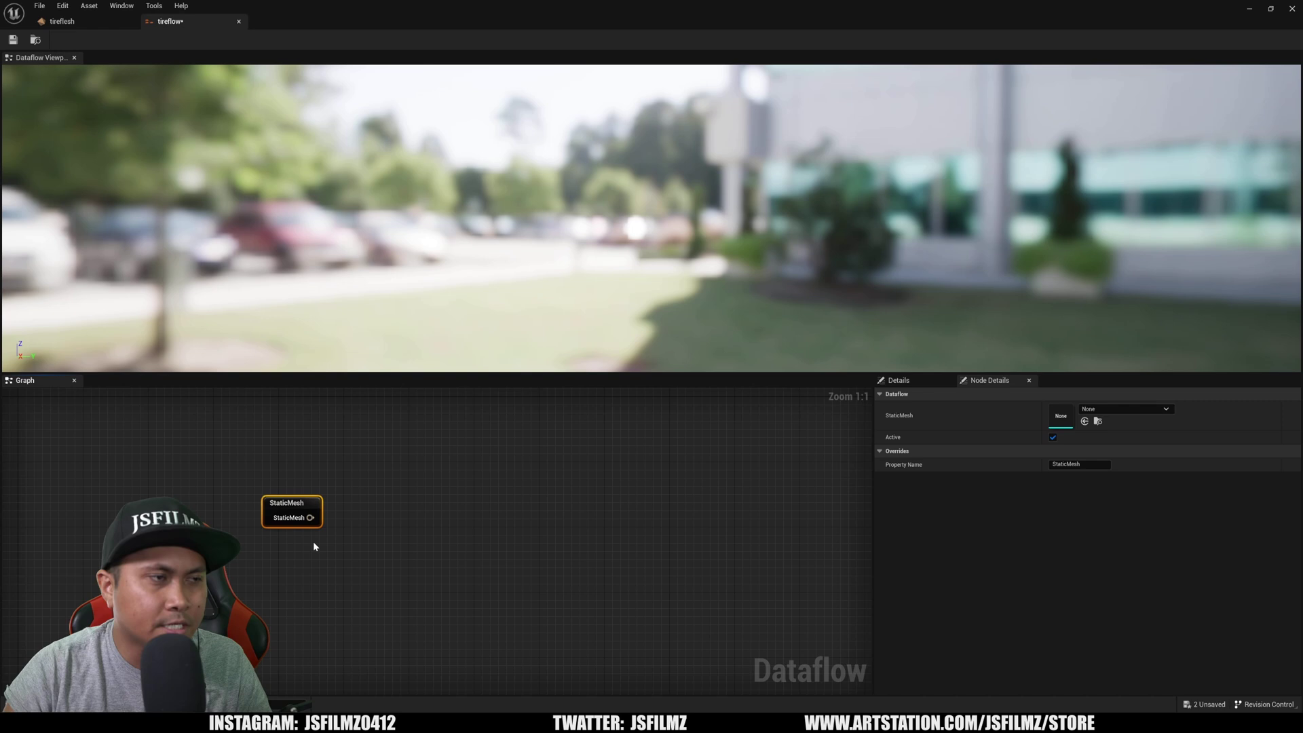
# Add a GenerateTetrahedralCollection node beside the StaticMesh node and connect the StaticMesh output to its StaticMesh input.
pyautogui.rightClick(369, 516)
pyautogui.write('gener')
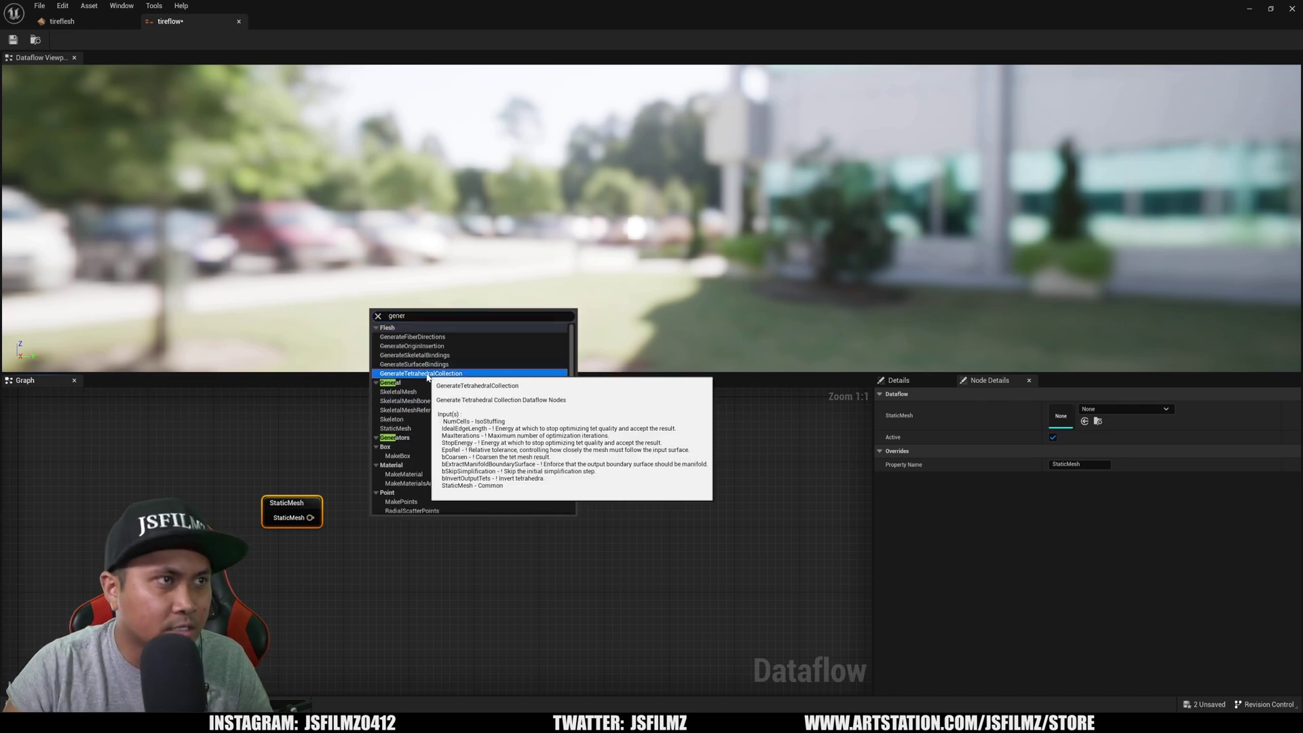
pyautogui.click(421, 374)
pyautogui.click(463, 492)
pyautogui.moveTo(444, 520); pyautogui.dragTo(427, 498)
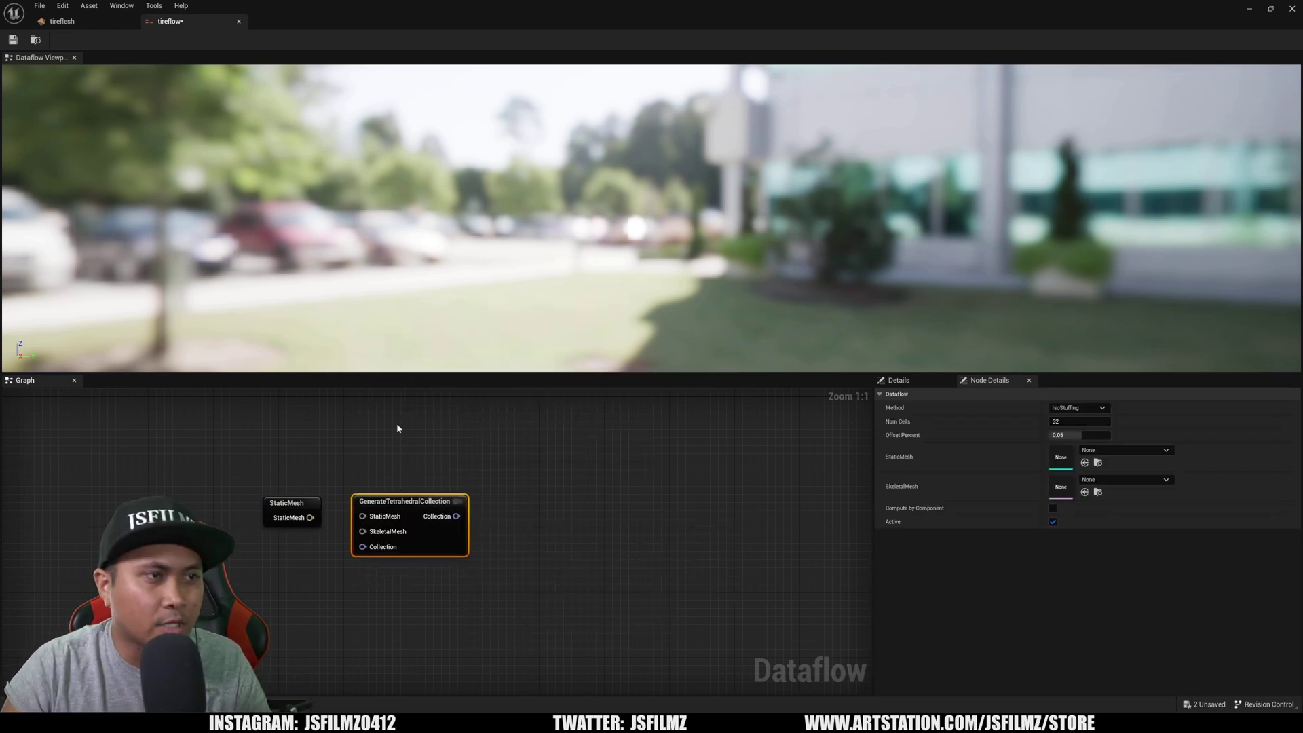
pyautogui.moveTo(310, 517); pyautogui.dragTo(378, 516)
pyautogui.moveTo(426, 454); pyautogui.dragTo(442, 463, button='right')
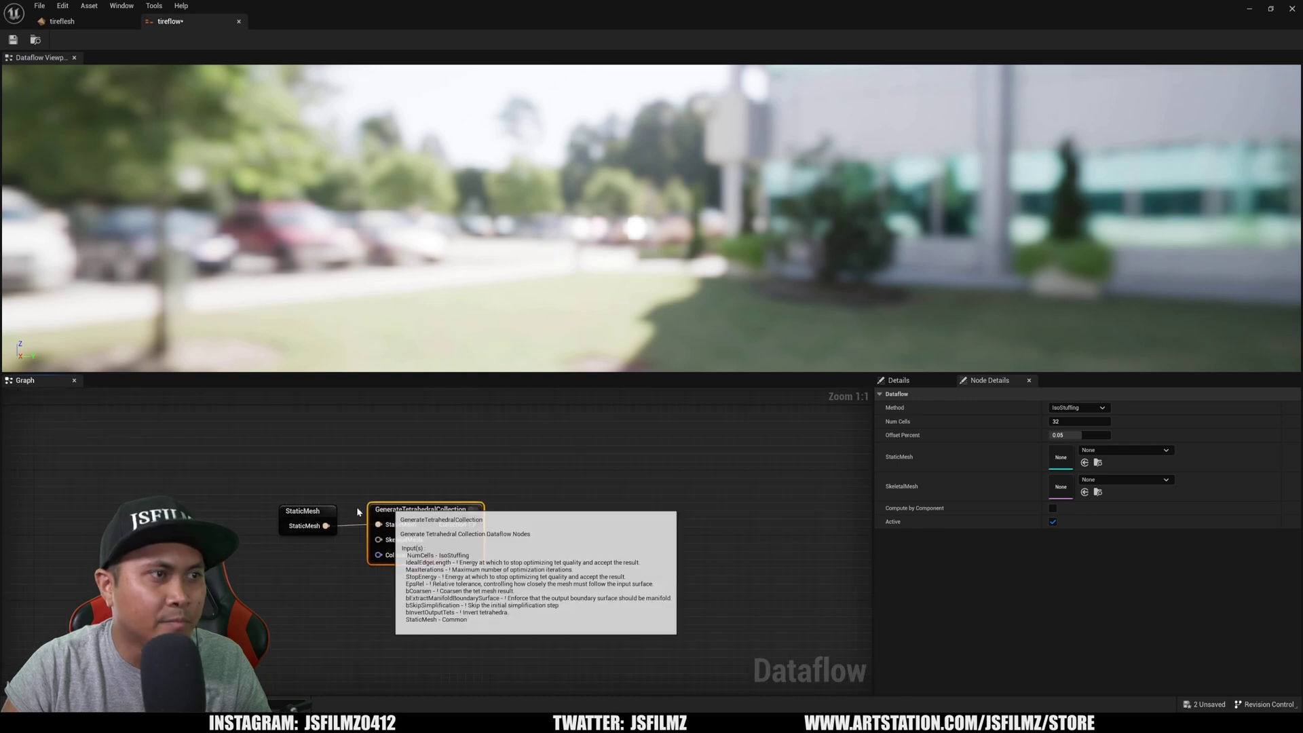
# Set the StaticMesh node's mesh to tireonly and save the graph.
pyautogui.click(286, 509)
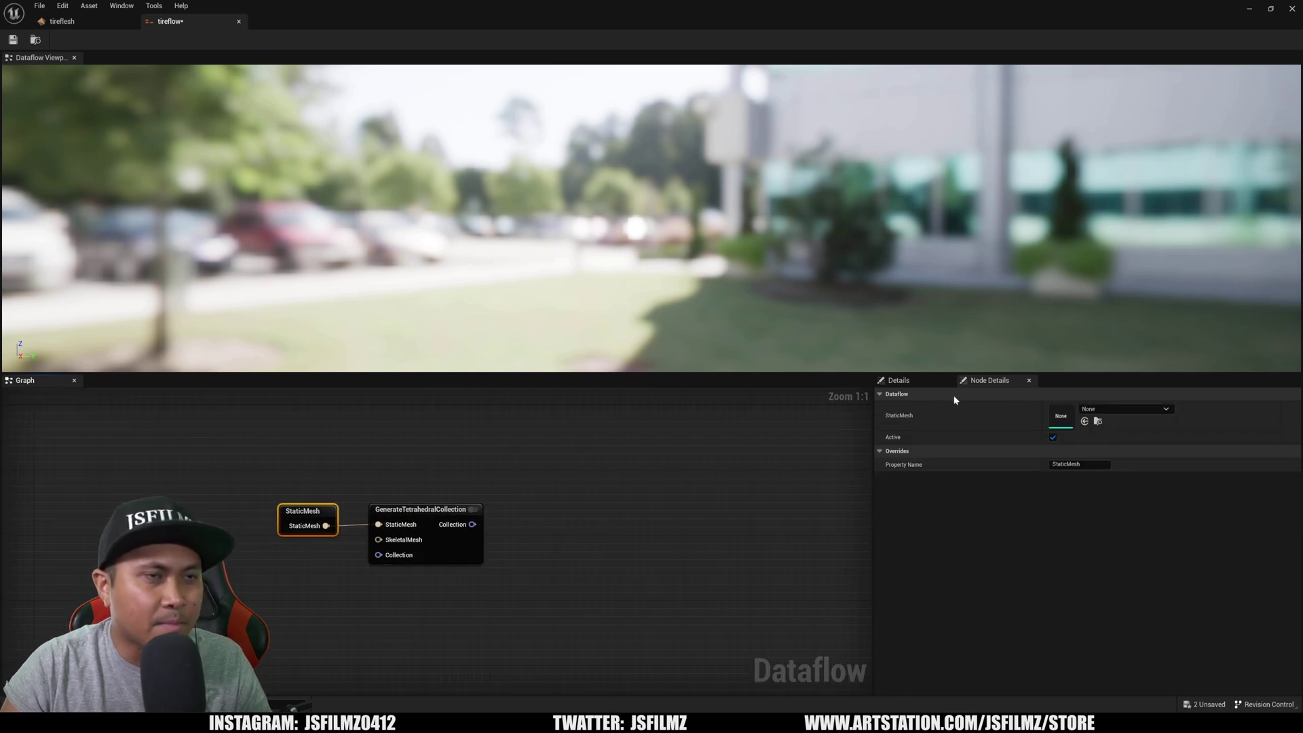
pyautogui.click(1123, 408)
pyautogui.write('tire')
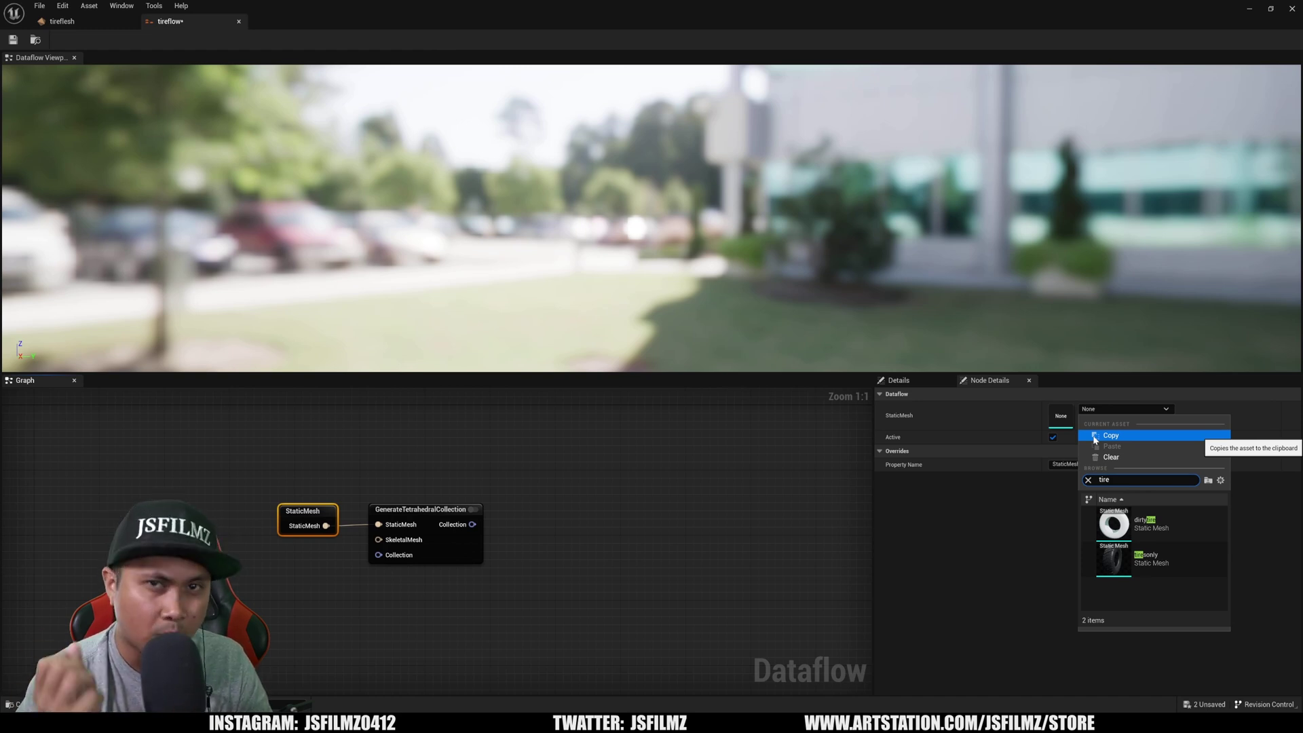
pyautogui.click(1150, 564)
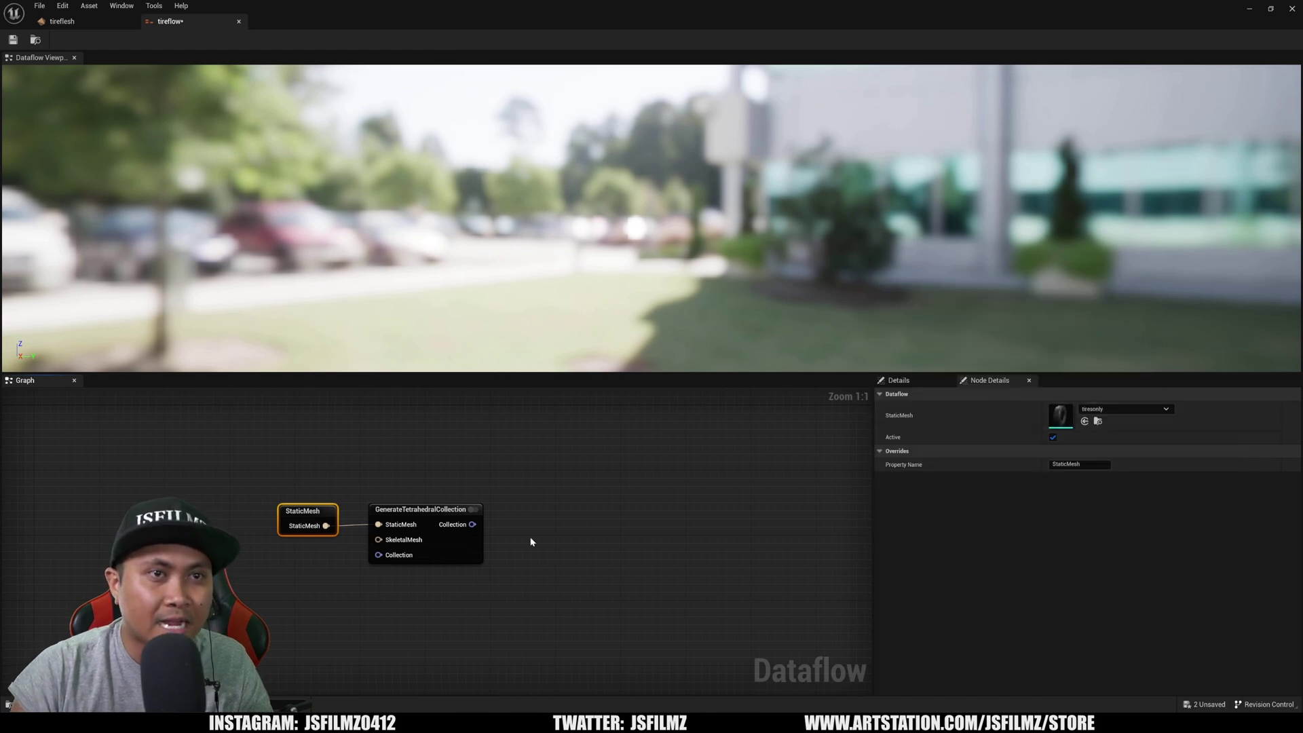
pyautogui.moveTo(459, 527); pyautogui.dragTo(475, 526, button='right')
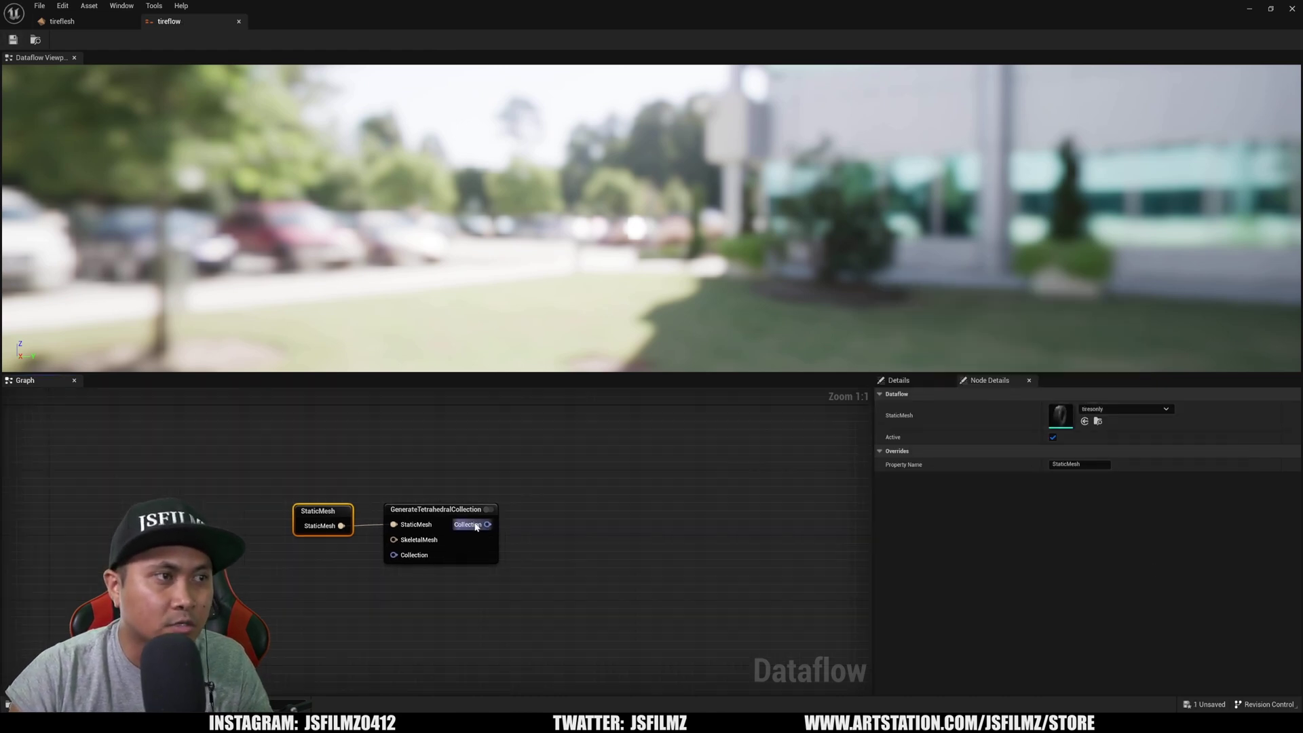
# Turn on rendering for the GenerateTetrahedralCollection node, and save and close the tireflow graph.
pyautogui.click(450, 515)
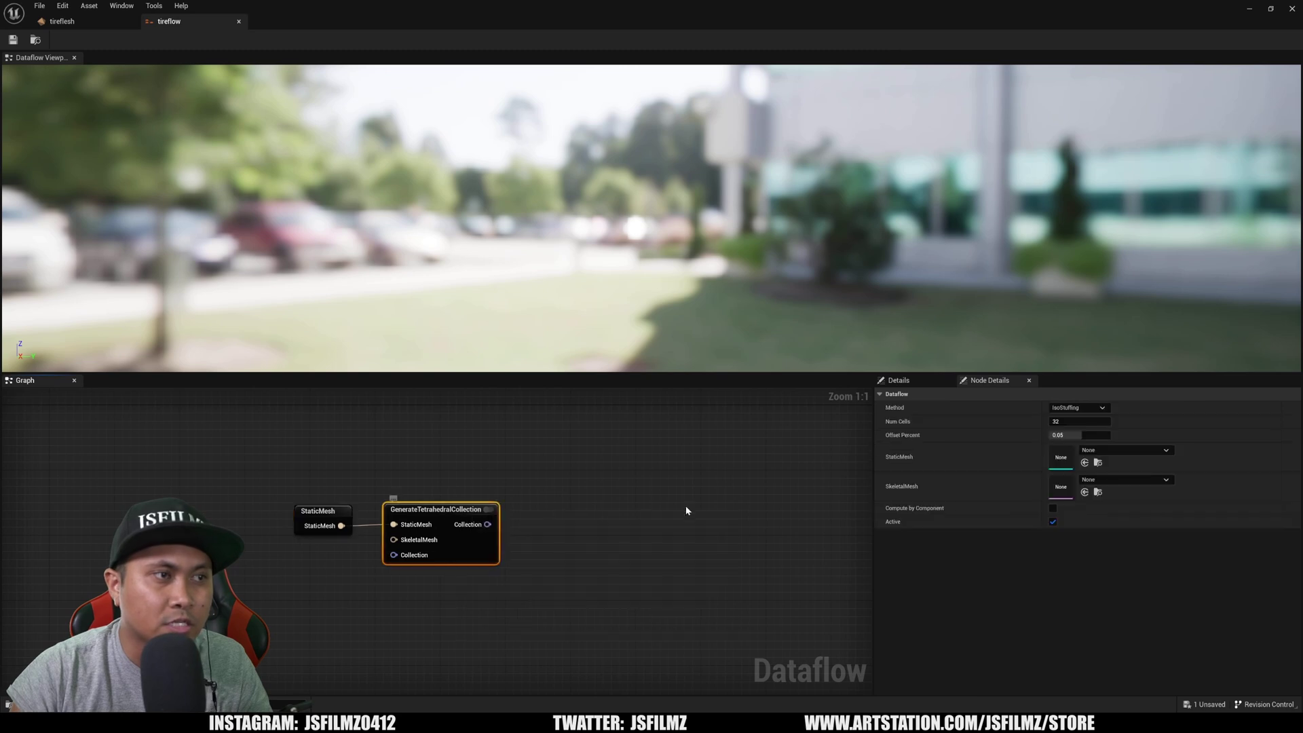
pyautogui.click(488, 509)
pyautogui.moveTo(461, 513)
pyautogui.mouseDown()
pyautogui.moveTo(486, 481)
pyautogui.moveTo(469, 512)
pyautogui.mouseUp()
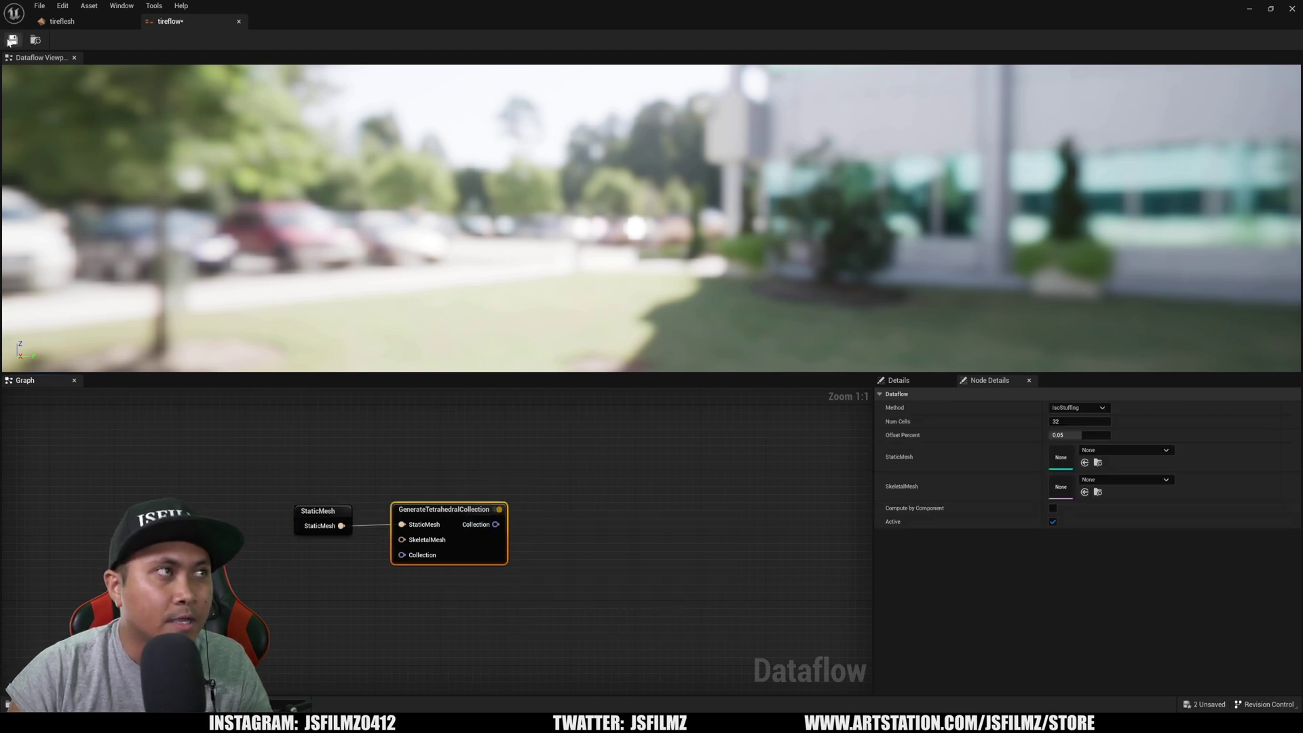
pyautogui.click(1290, 12)
pyautogui.click(401, 573)
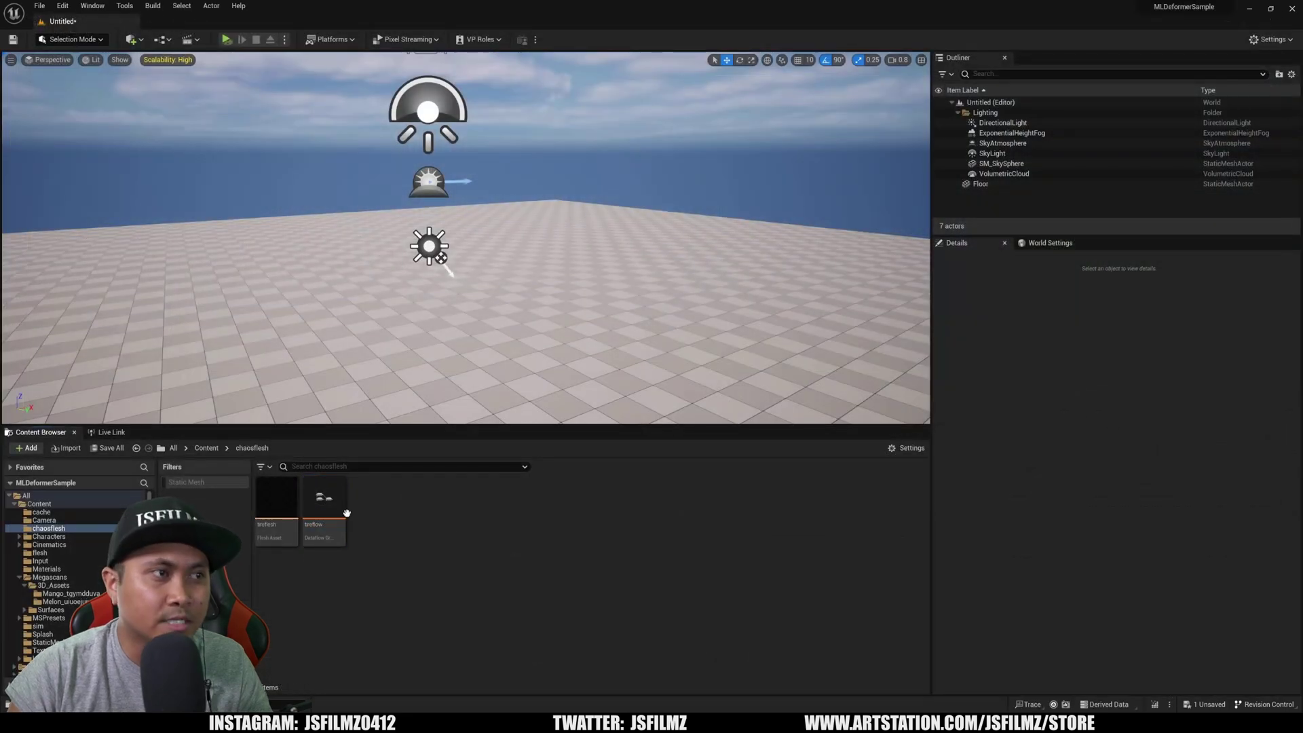
# Reopen the tireflow graph, preview the StaticMesh node's tire and enlarge the Dataflow viewport.
pyautogui.doubleClick(326, 493)
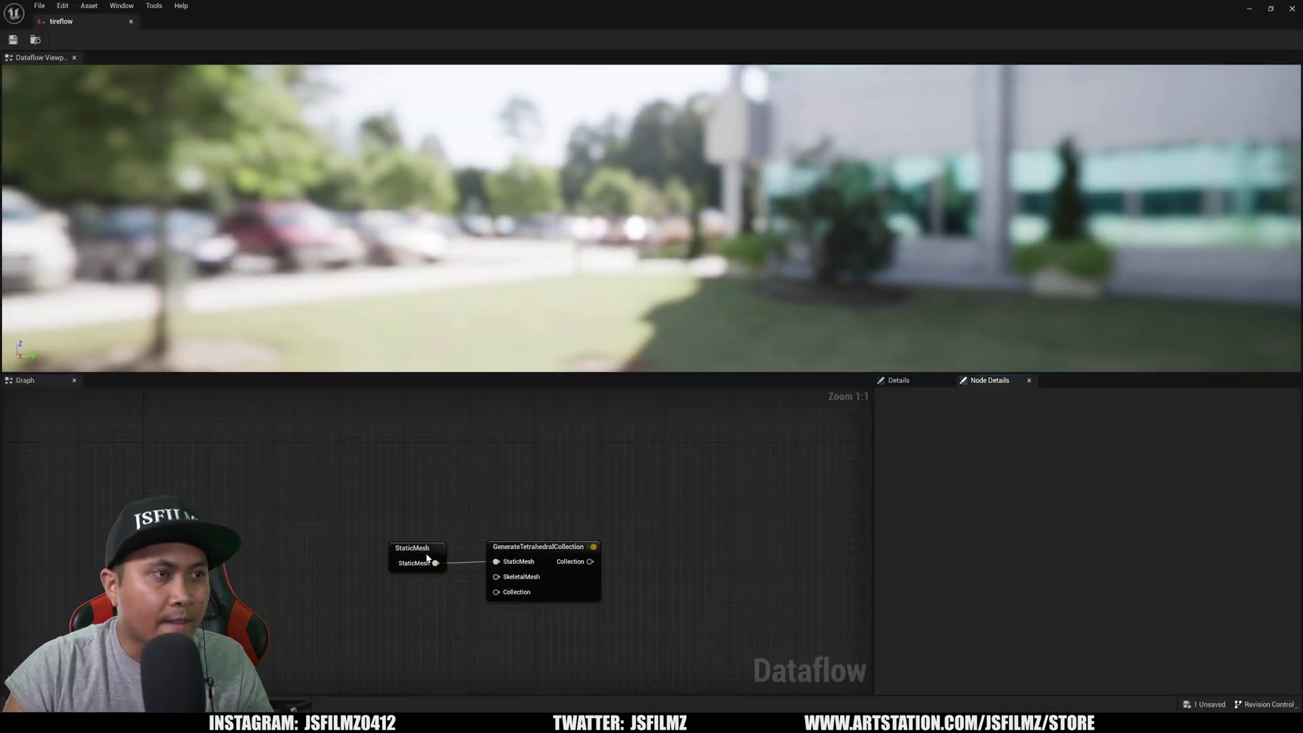
pyautogui.click(427, 558)
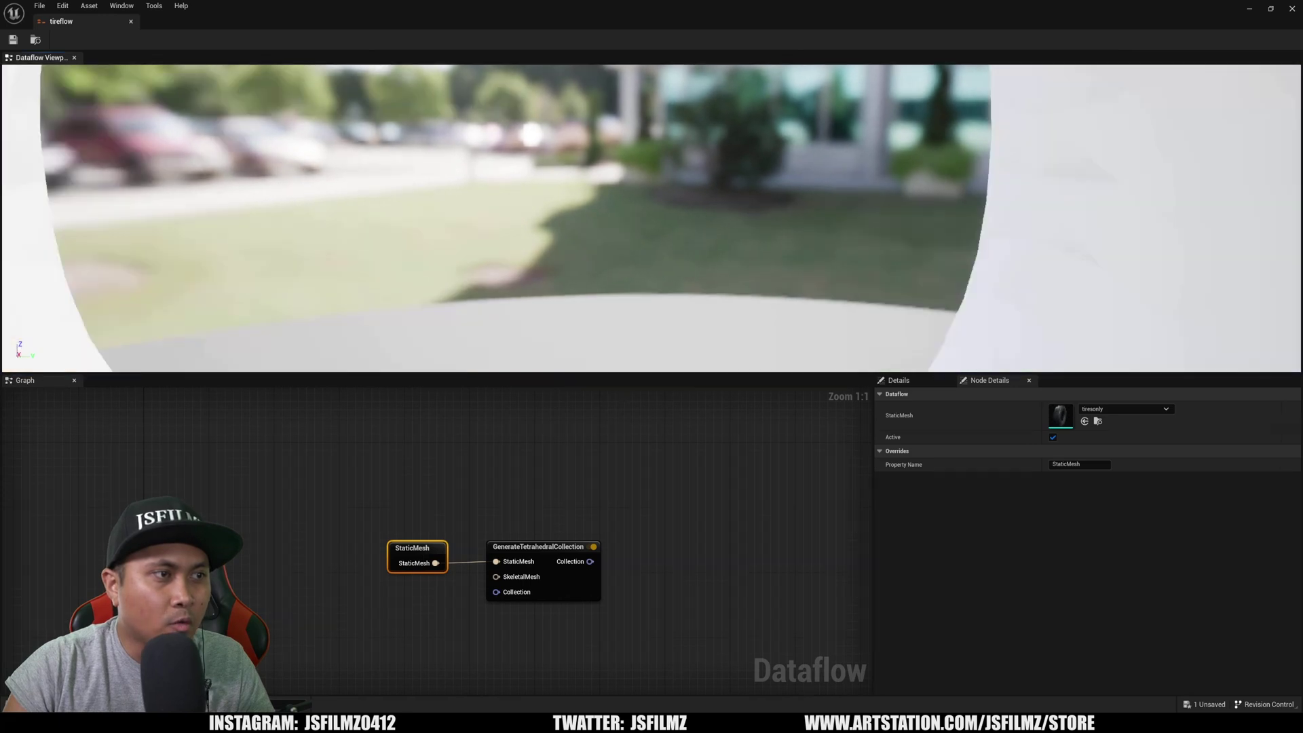
pyautogui.moveTo(546, 367); pyautogui.dragTo(604, 340, button='right')
pyautogui.scroll(3, 547, 366)
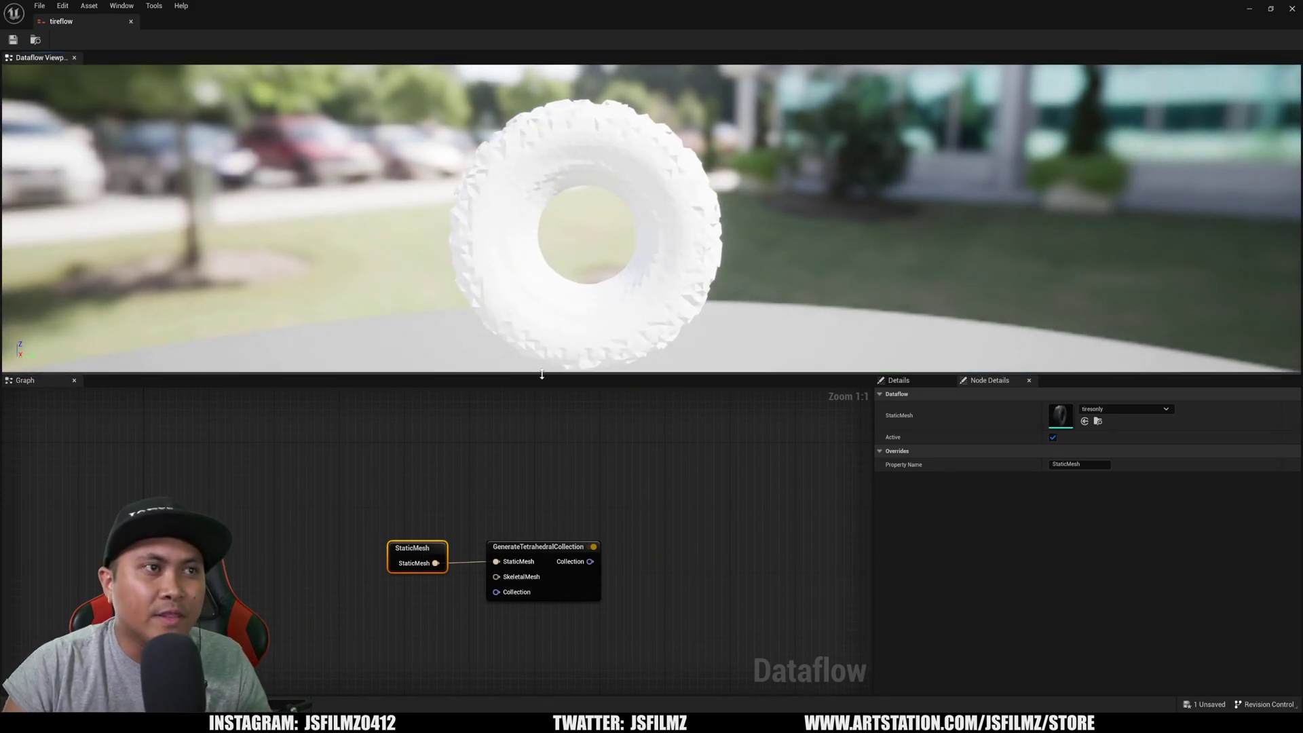
pyautogui.moveTo(547, 372); pyautogui.dragTo(573, 515)
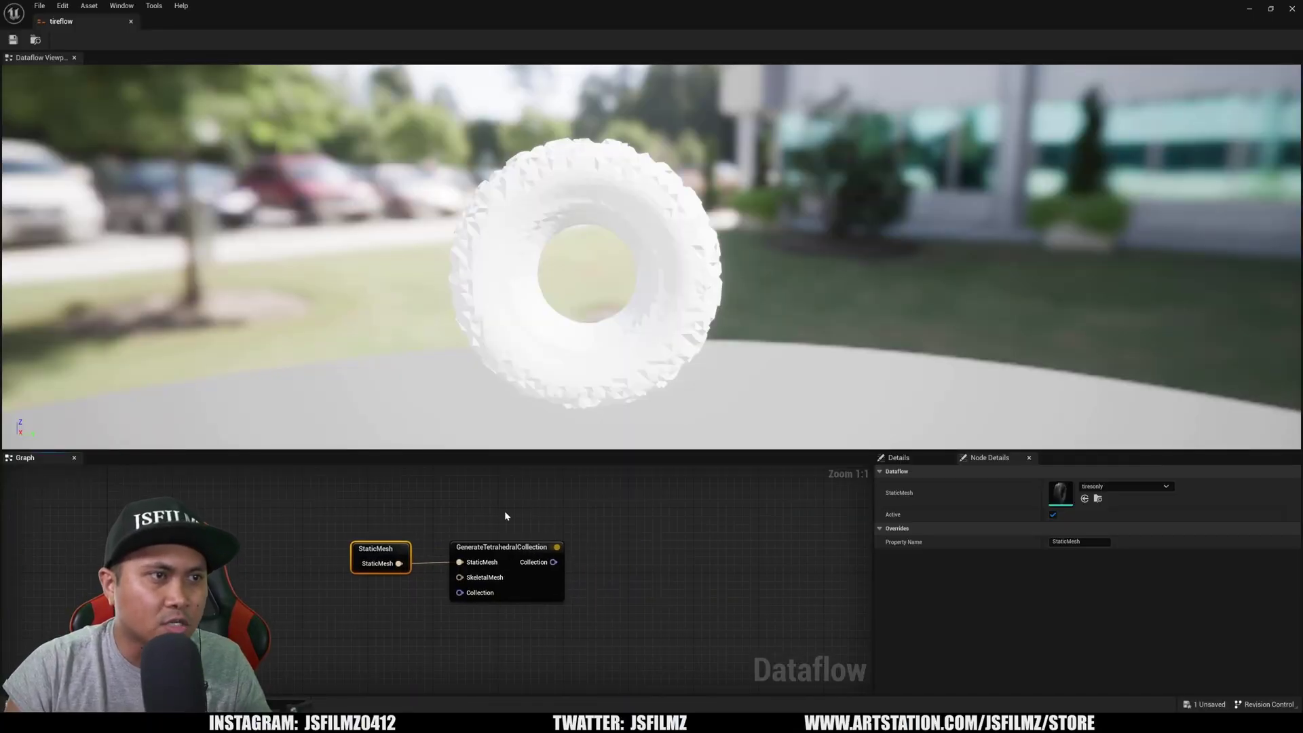
# Add a SetFleshDefaultProperties node beside GenerateTetrahedralCollection and connect the Collection output to its Collection input.
pyautogui.click(507, 565)
pyautogui.moveTo(547, 578); pyautogui.dragTo(618, 585)
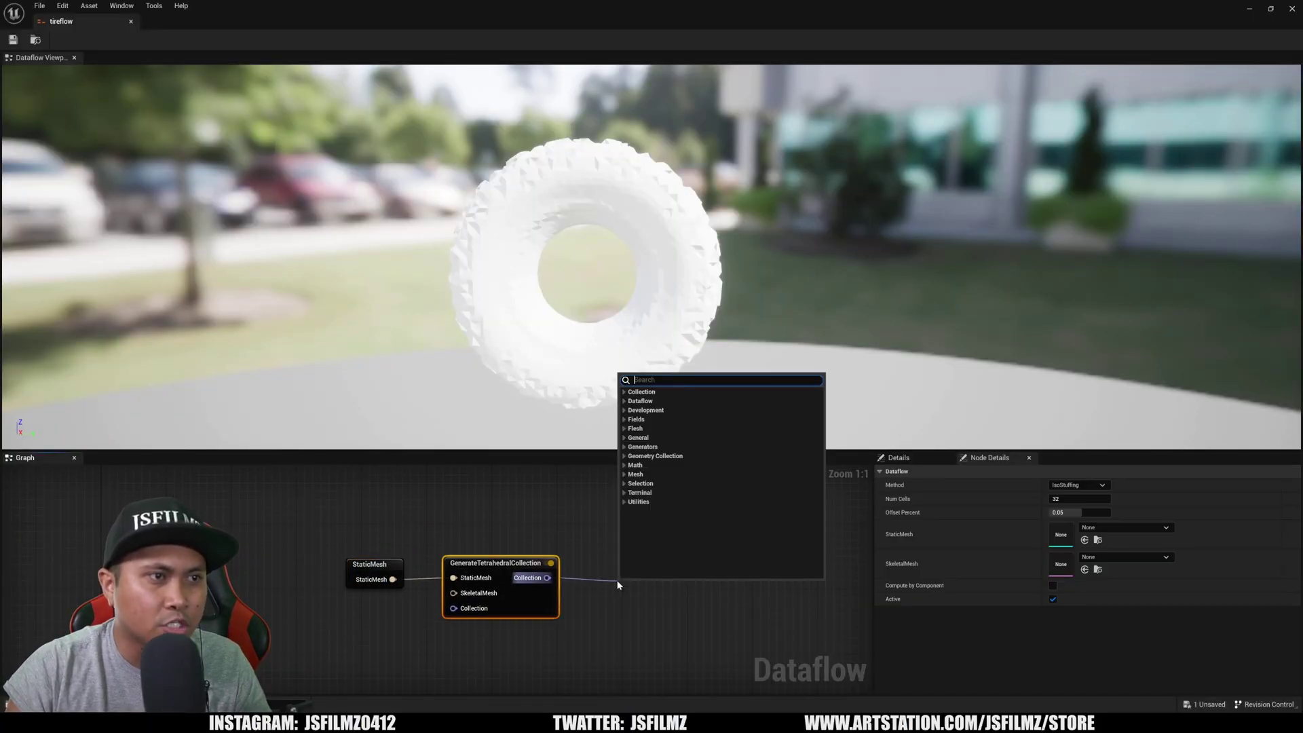
pyautogui.write('defau')
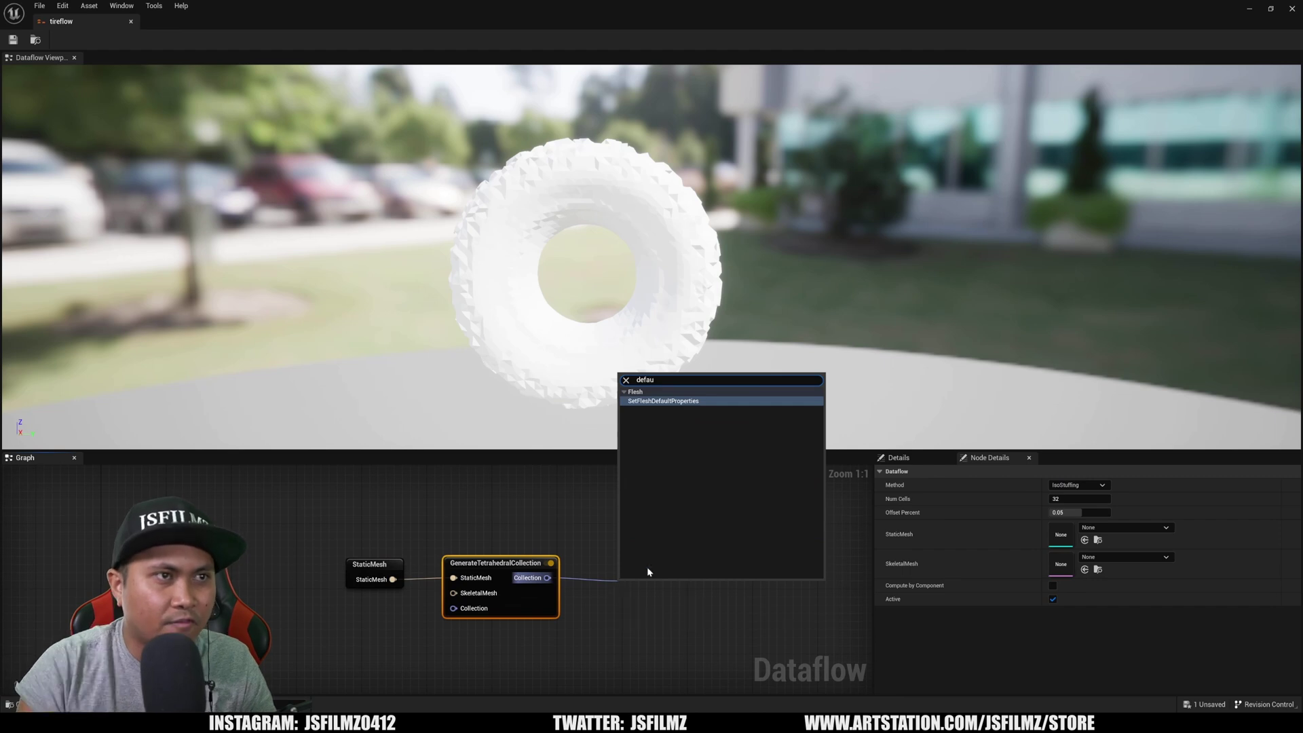
pyautogui.click(654, 404)
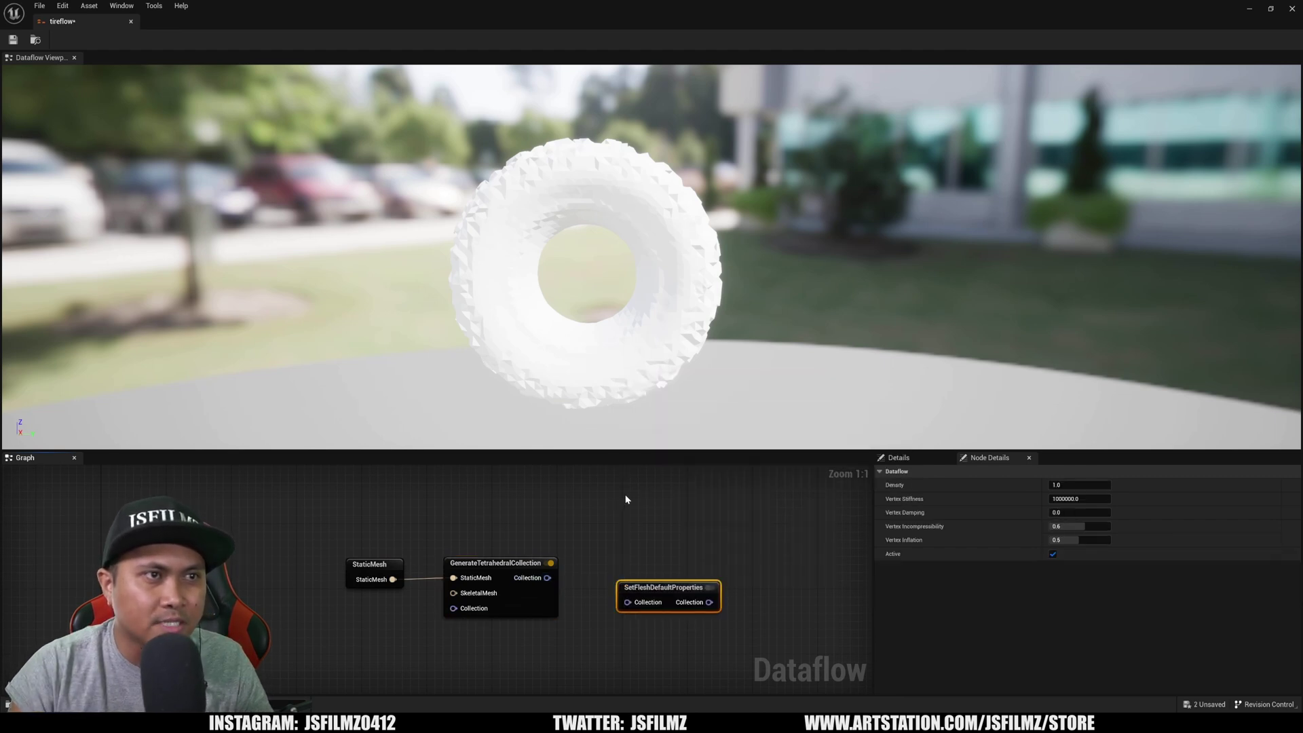
pyautogui.click(627, 502)
pyautogui.moveTo(649, 589); pyautogui.dragTo(613, 555)
pyautogui.moveTo(541, 579); pyautogui.dragTo(601, 572)
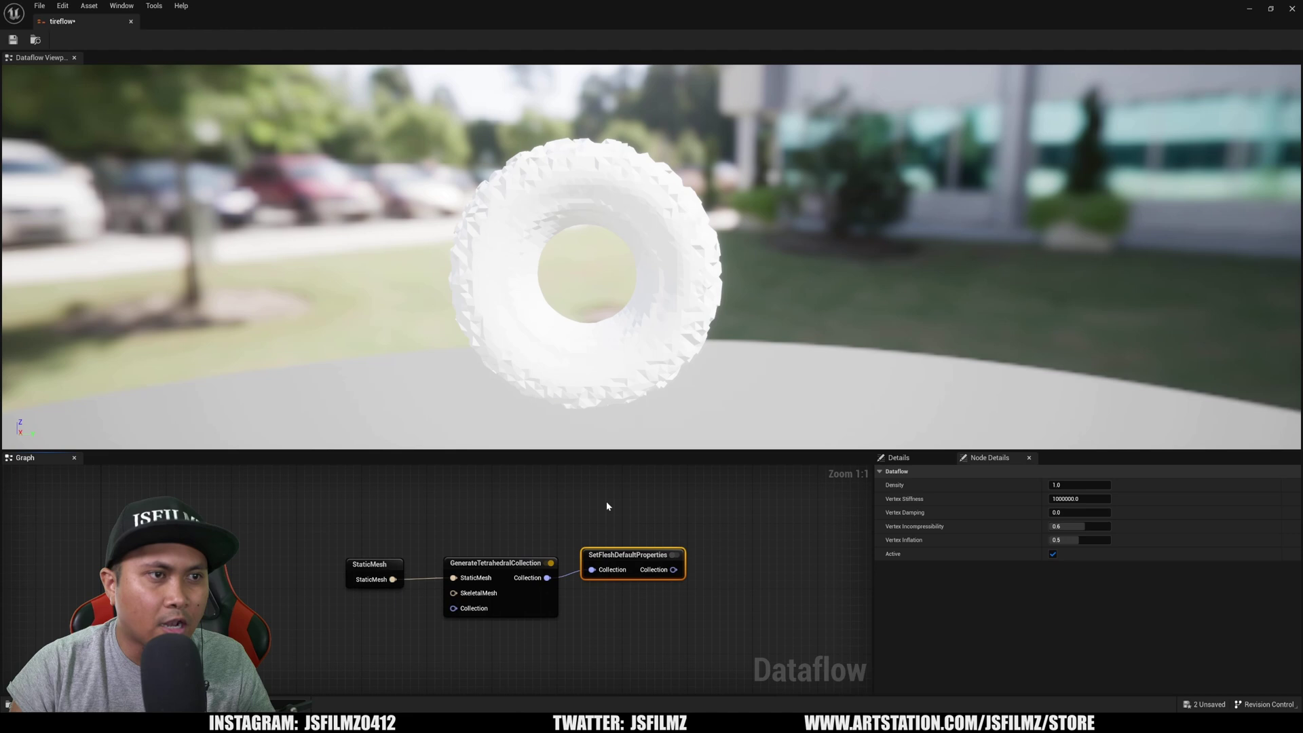
# Add a FleshAssetTerminal node and connect the SetFleshDefaultProperties Collection output to its Collection input.
pyautogui.moveTo(607, 506); pyautogui.dragTo(610, 521, button='right')
pyautogui.moveTo(618, 576); pyautogui.dragTo(721, 597)
pyautogui.write('termin')
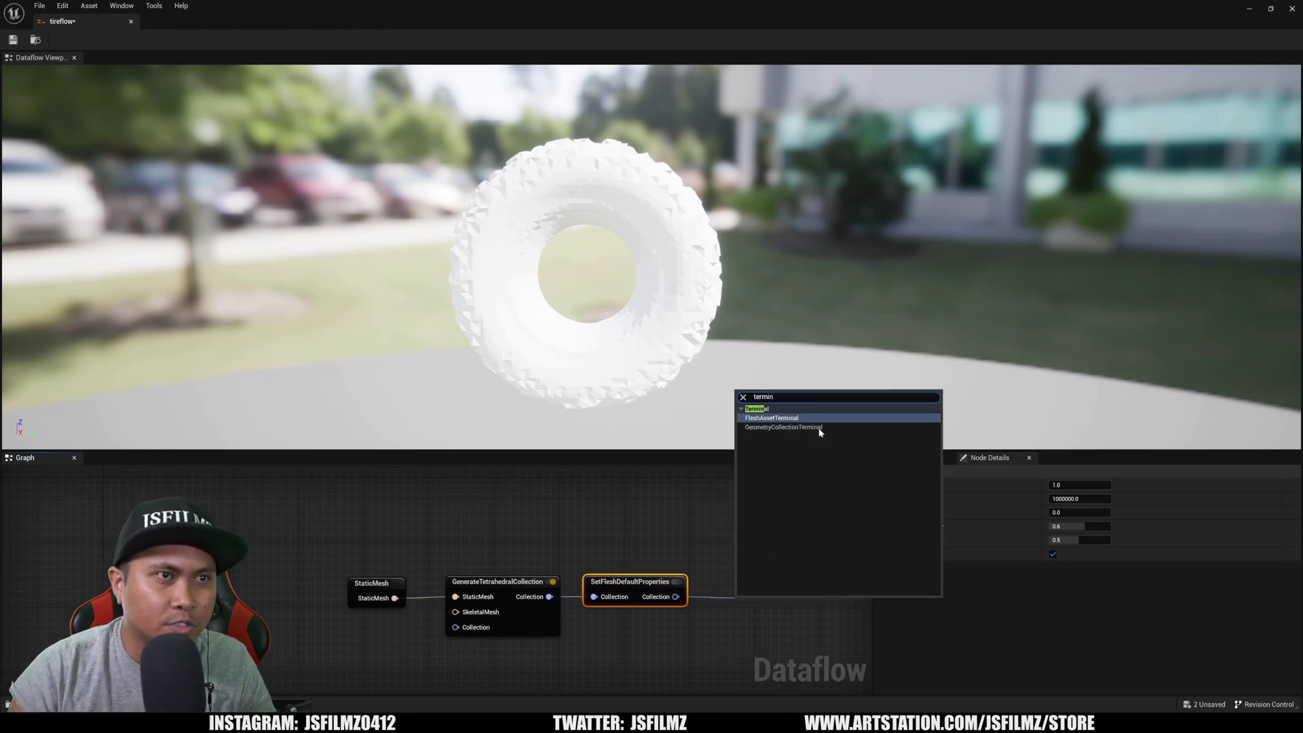
pyautogui.click(793, 419)
pyautogui.moveTo(759, 601); pyautogui.dragTo(724, 589)
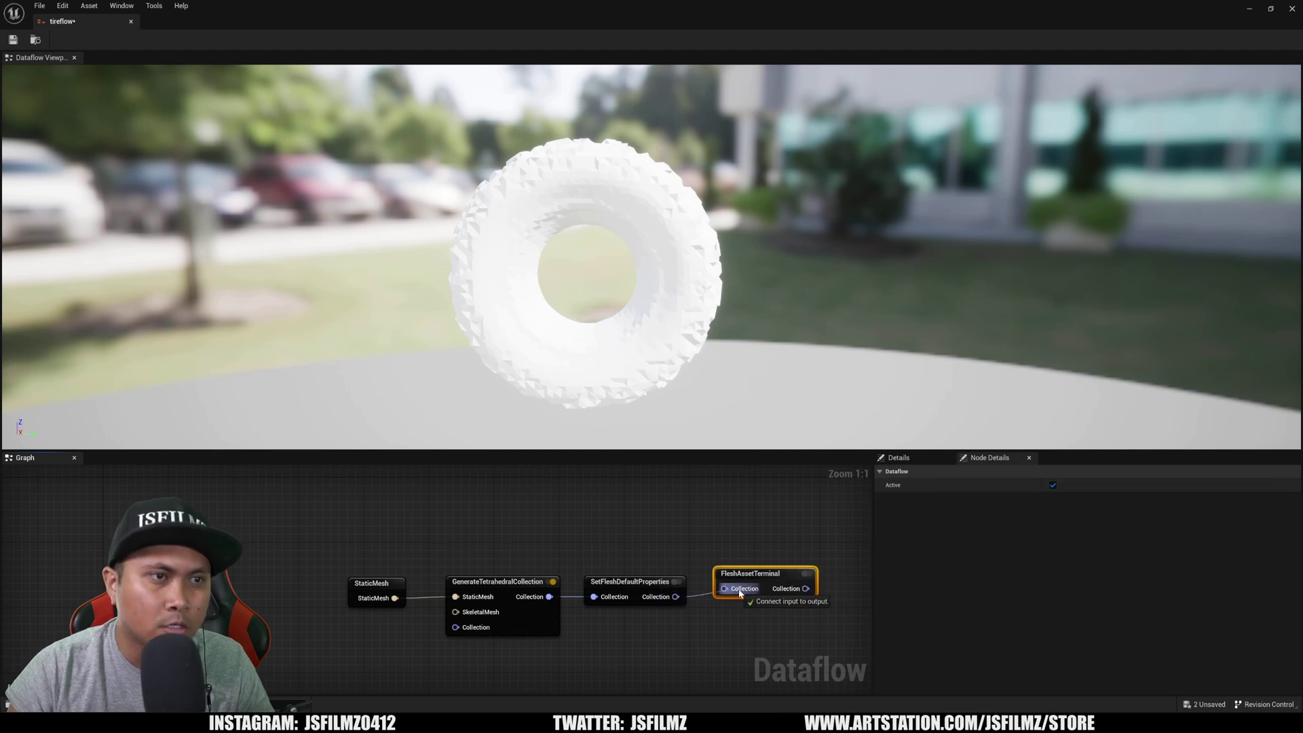
# Switch rendering from the GenerateTetrahedralCollection node to the FleshAssetTerminal node and save the tireflow graph.
pyautogui.click(544, 571)
pyautogui.moveTo(501, 564); pyautogui.dragTo(510, 540)
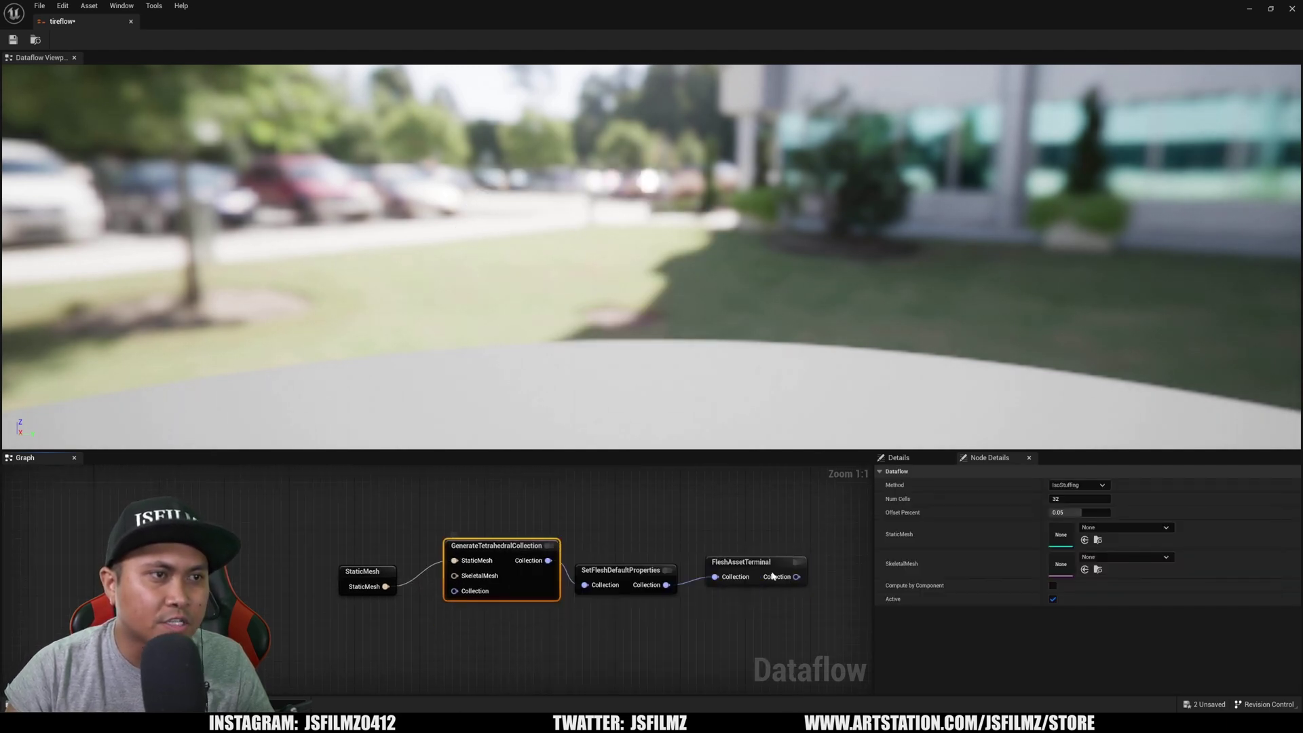
pyautogui.moveTo(793, 563); pyautogui.dragTo(770, 554)
pyautogui.click(775, 554)
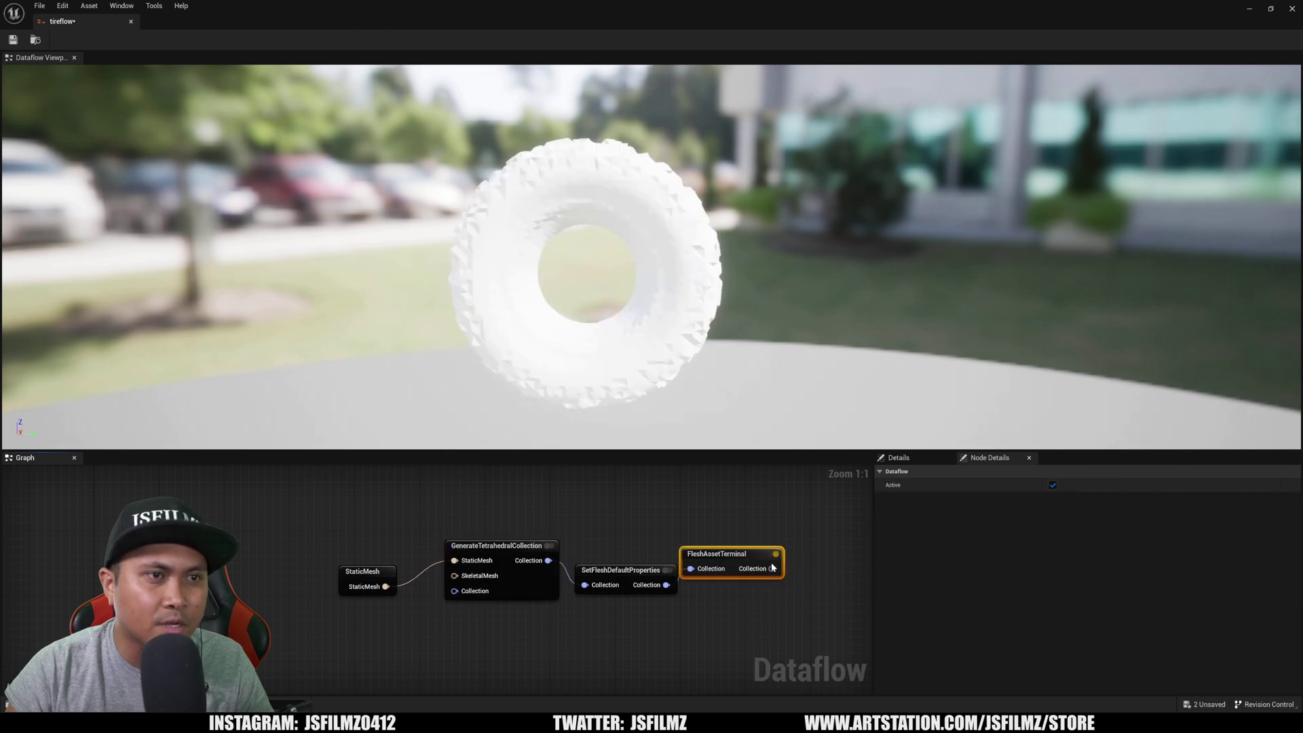
pyautogui.click(12, 40)
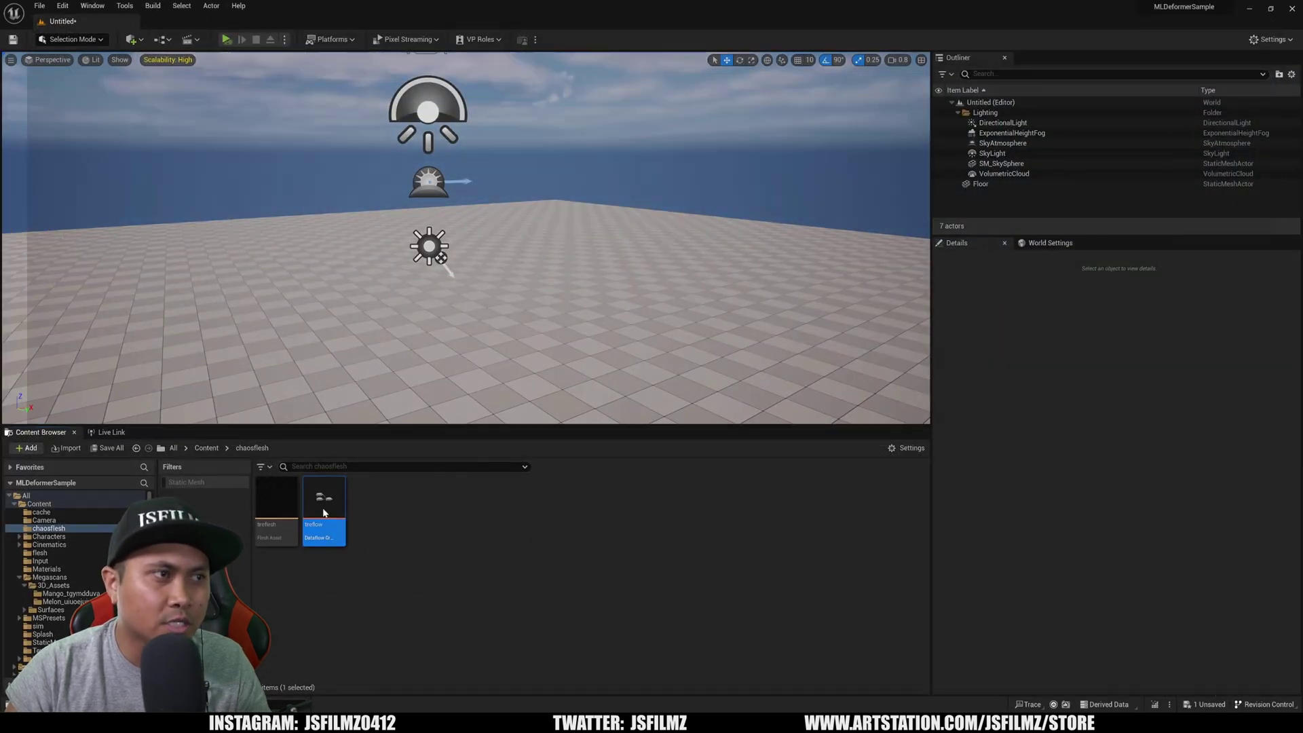
# Reopen the tireflow graph, inspect the tetrahedral tire and rearrange the StaticMesh and GenerateTetrahedralCollection nodes.
pyautogui.doubleClick(323, 509)
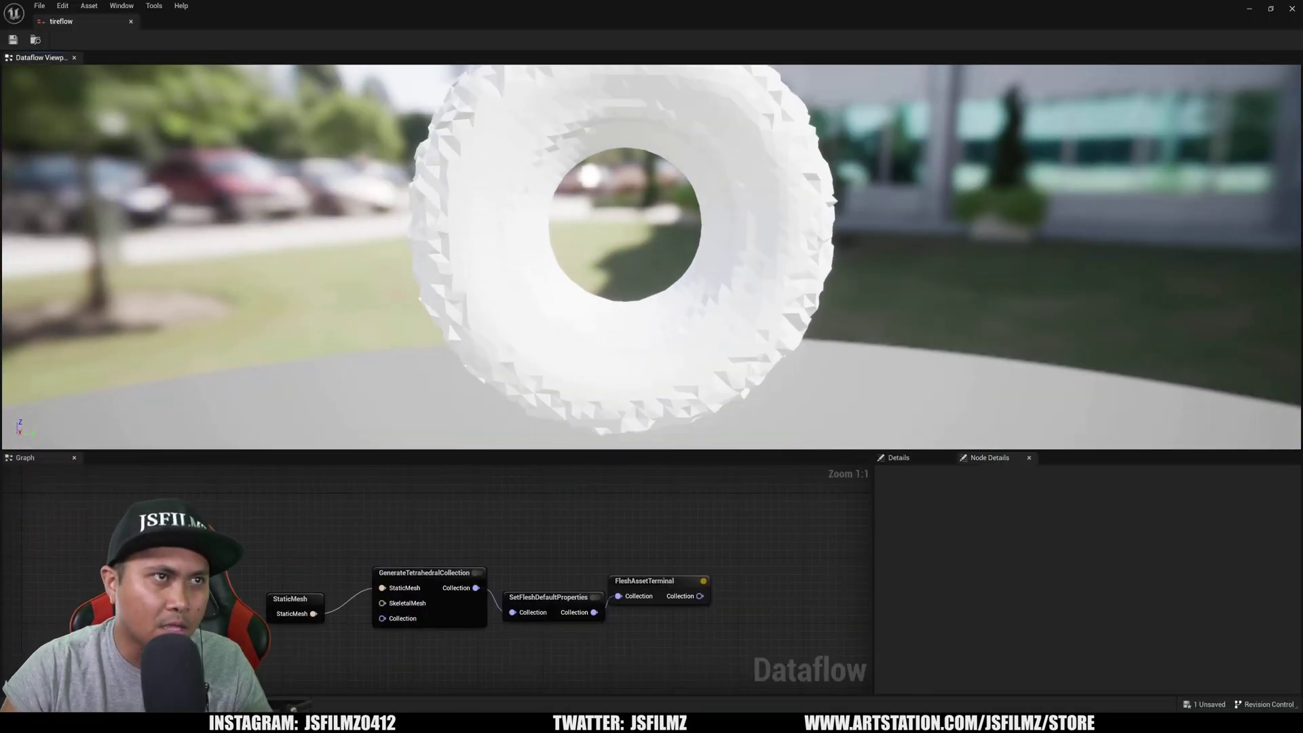
pyautogui.press('s')
pyautogui.moveTo(723, 324)
pyautogui.mouseDown(button='right')
pyautogui.moveTo(733, 288)
pyautogui.moveTo(713, 308)
pyautogui.moveTo(723, 323)
pyautogui.mouseUp(button='right')
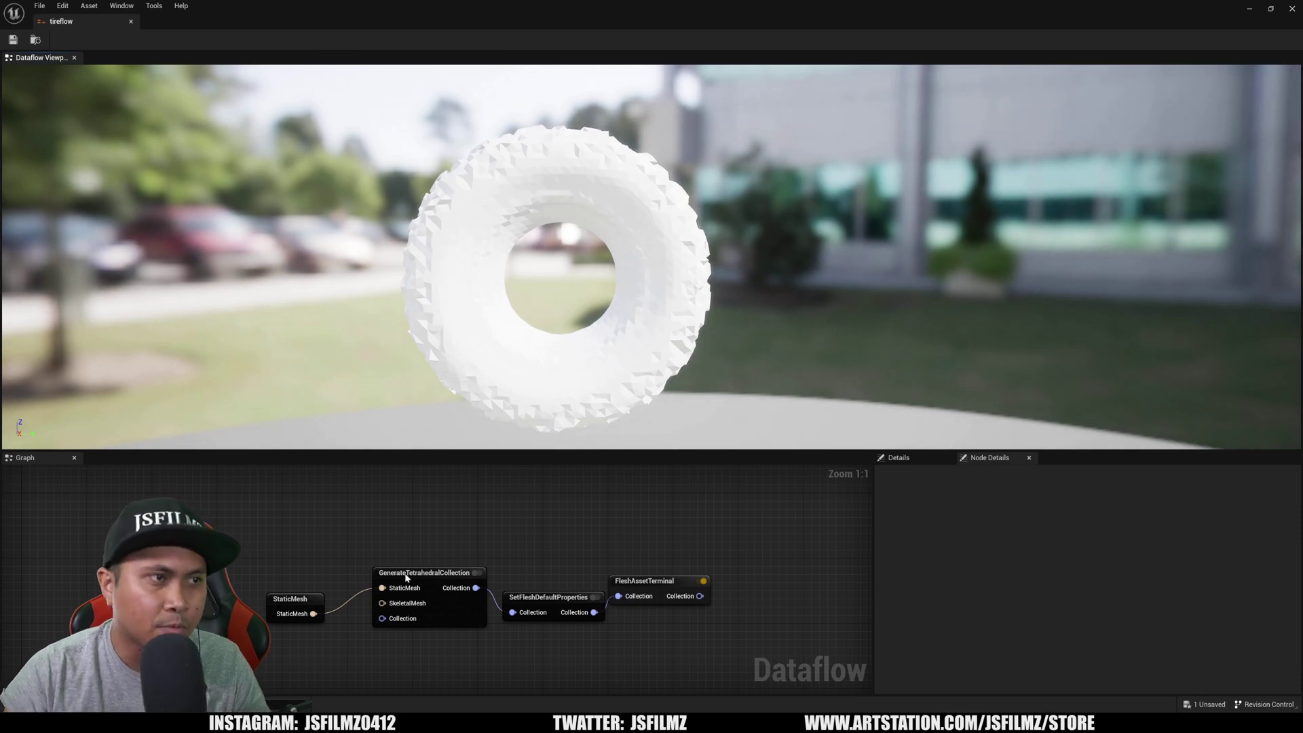
pyautogui.moveTo(405, 578); pyautogui.dragTo(397, 578)
pyautogui.moveTo(295, 599); pyautogui.dragTo(303, 565)
pyautogui.moveTo(413, 578); pyautogui.dragTo(412, 561)
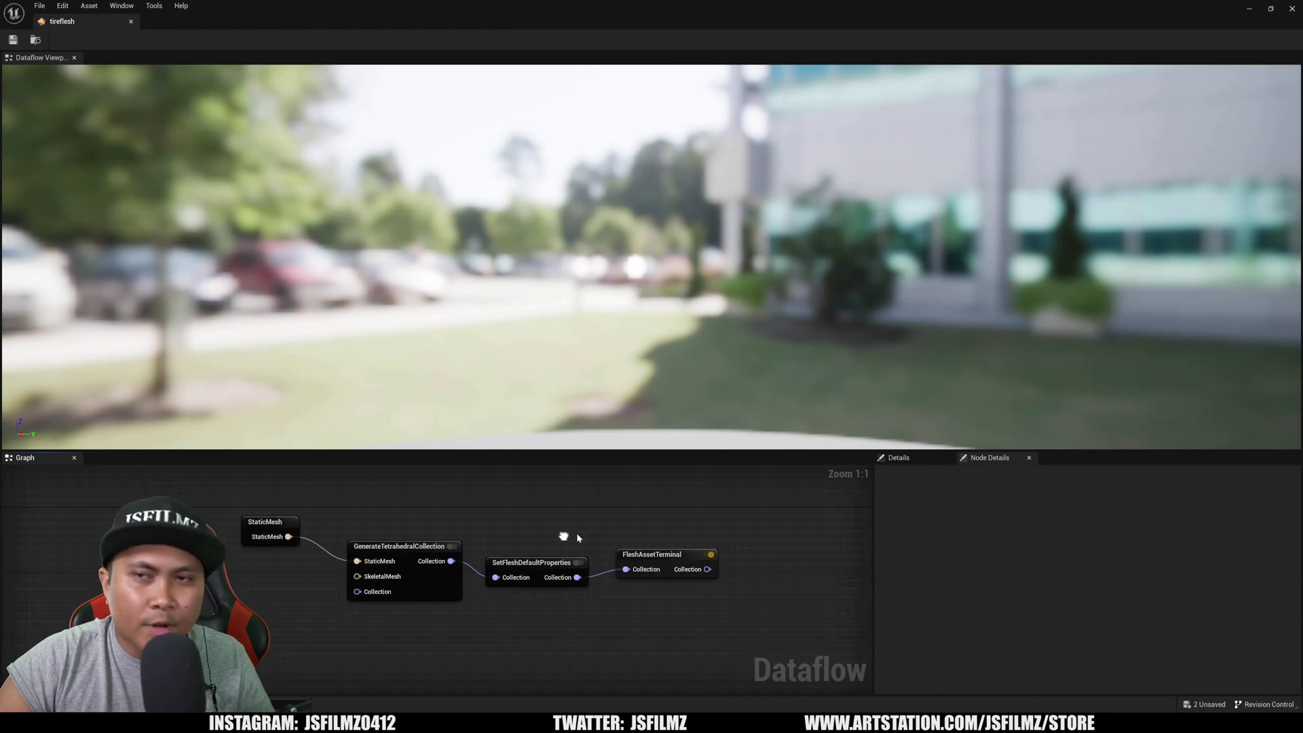
# In the tireflesh asset, set the GenerateTetrahedralCollection node's Num Cells to 11 and save the asset.
pyautogui.moveTo(652, 257); pyautogui.dragTo(747, 305, button='right')
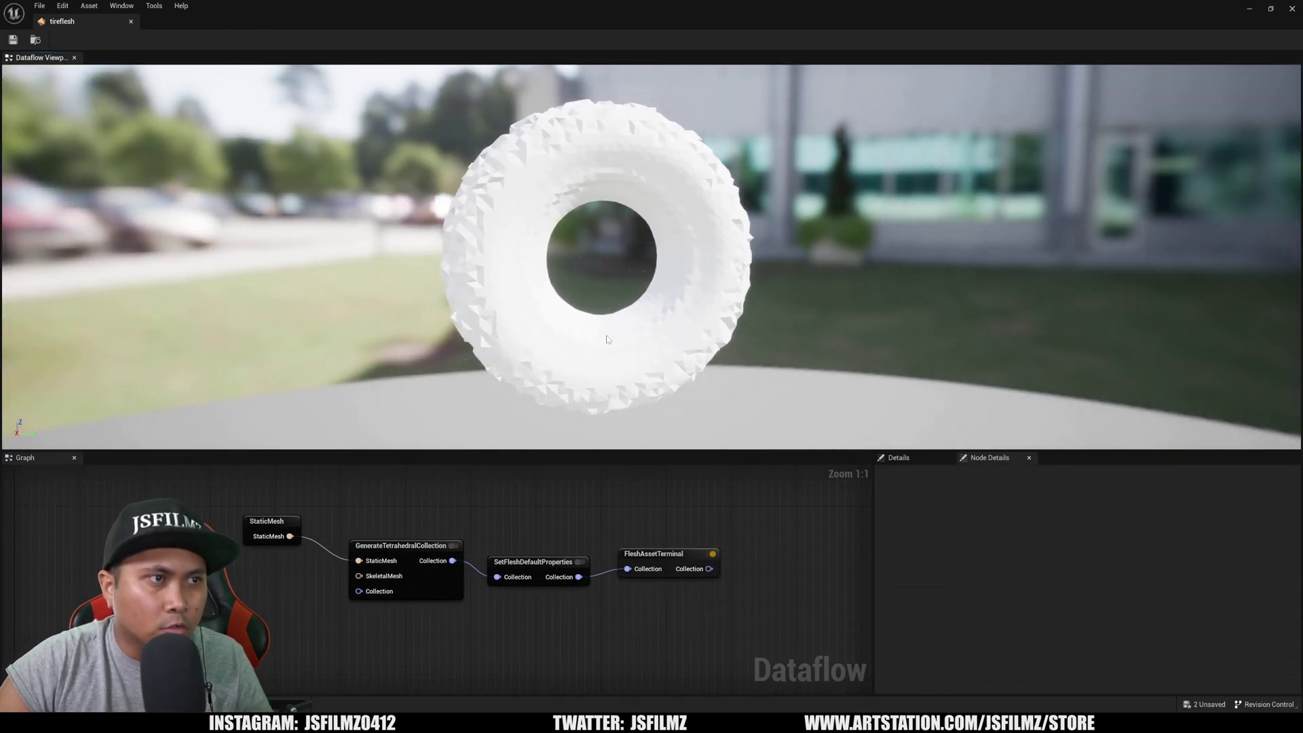
pyautogui.moveTo(401, 546); pyautogui.dragTo(401, 529)
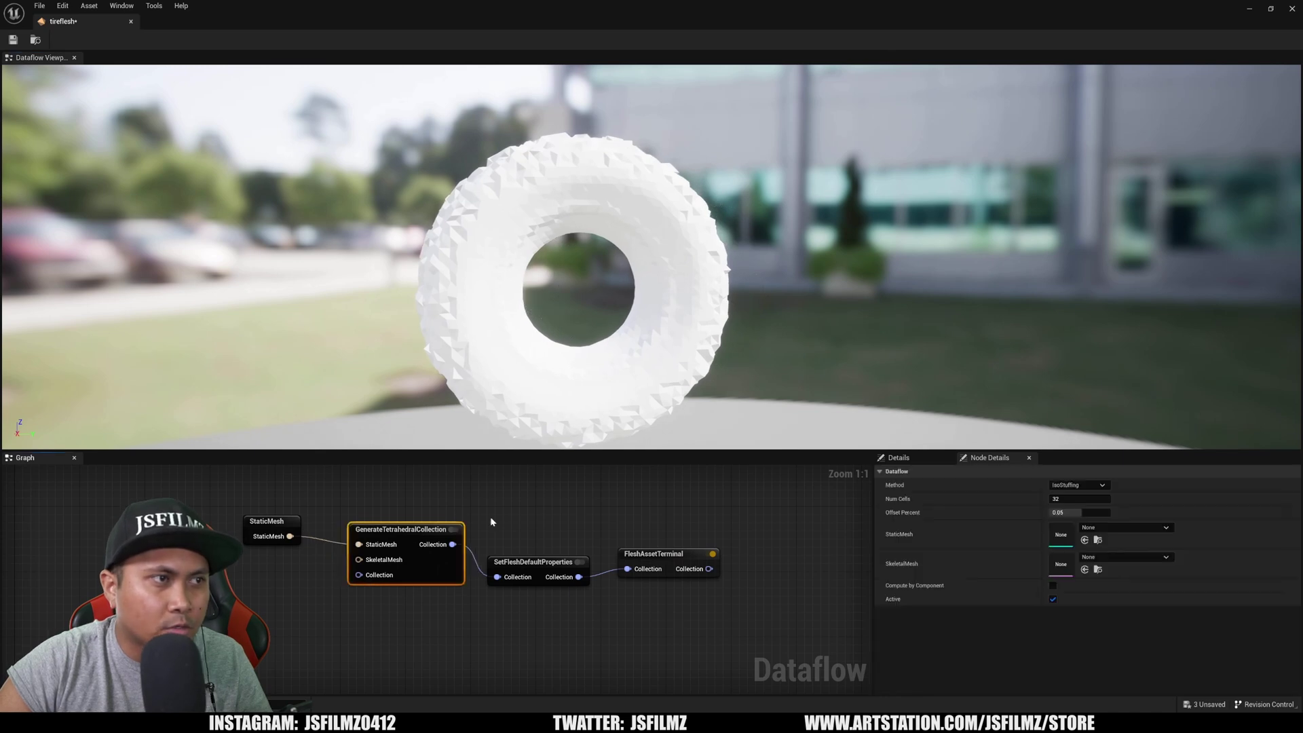
pyautogui.moveTo(508, 494); pyautogui.dragTo(491, 501, button='right')
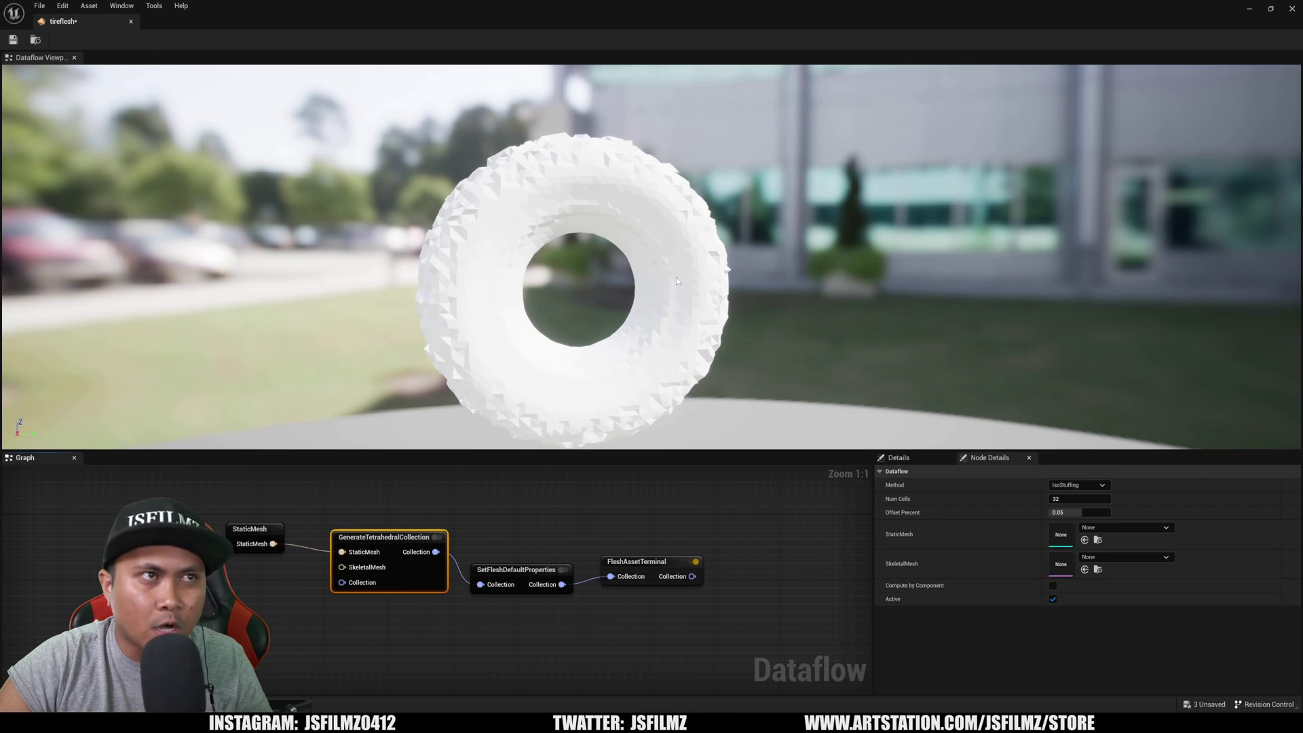
pyautogui.moveTo(676, 281)
pyautogui.mouseDown(button='right')
pyautogui.moveTo(638, 286)
pyautogui.moveTo(720, 292)
pyautogui.moveTo(669, 299)
pyautogui.mouseUp(button='right')
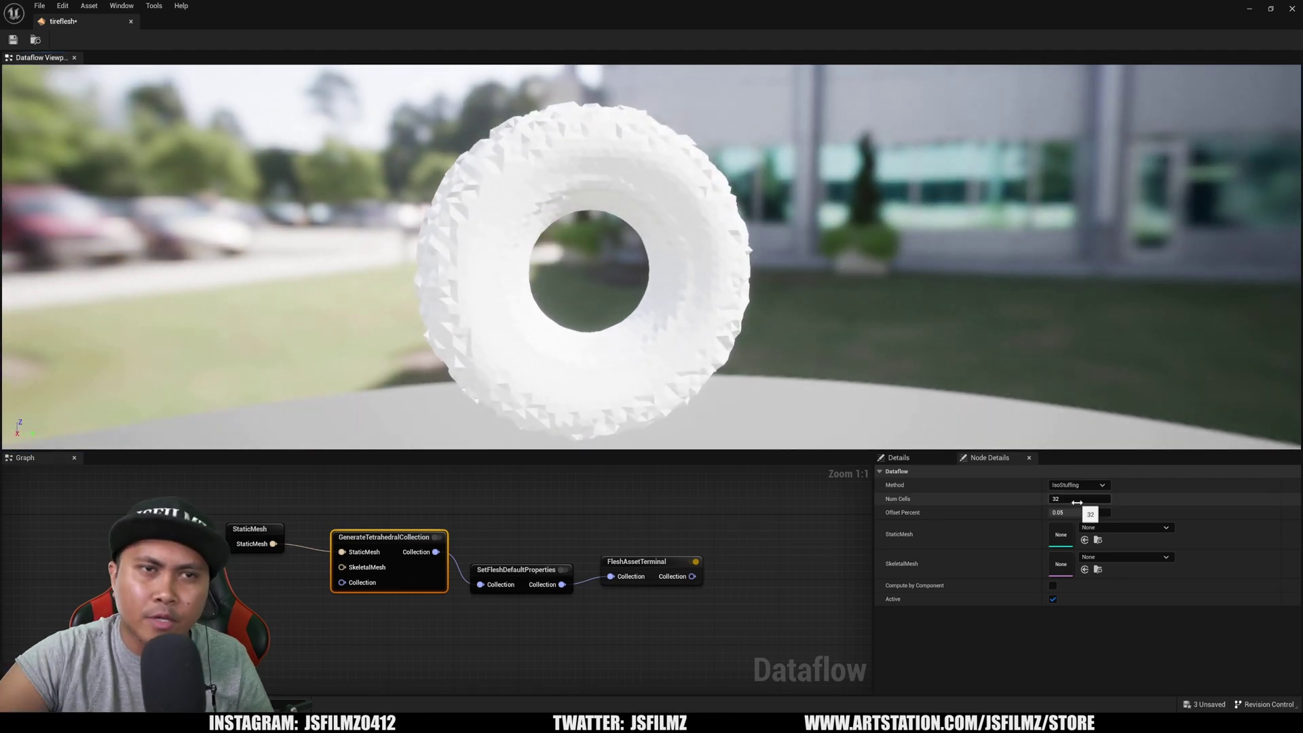
pyautogui.write('11')
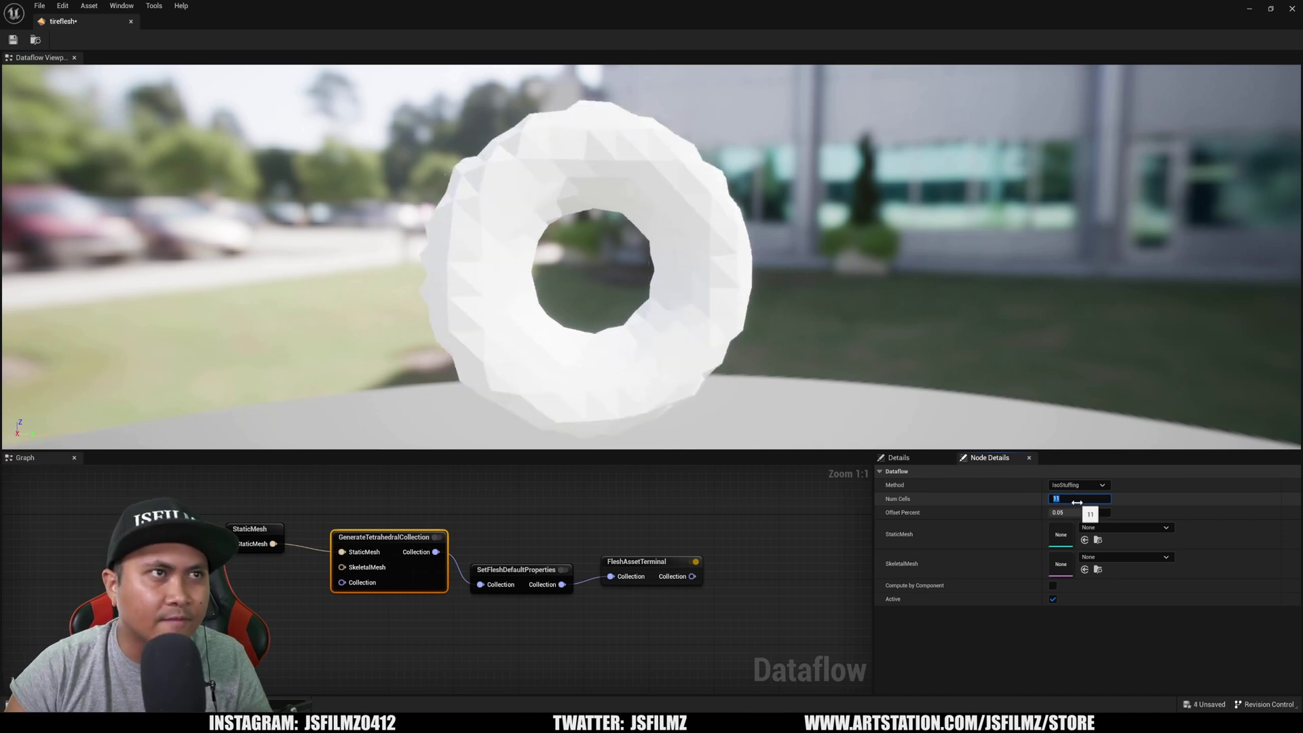
pyautogui.press('Return')
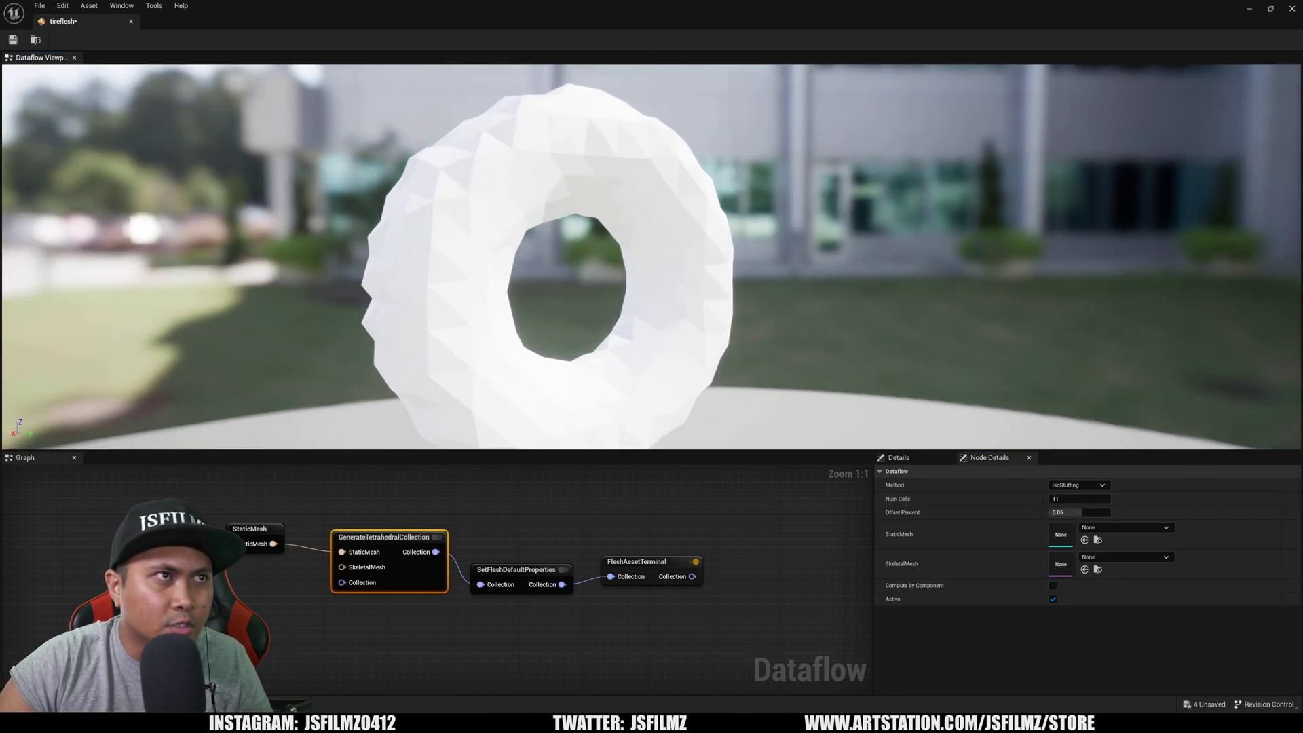
pyautogui.moveTo(652, 271); pyautogui.dragTo(570, 272, button='right')
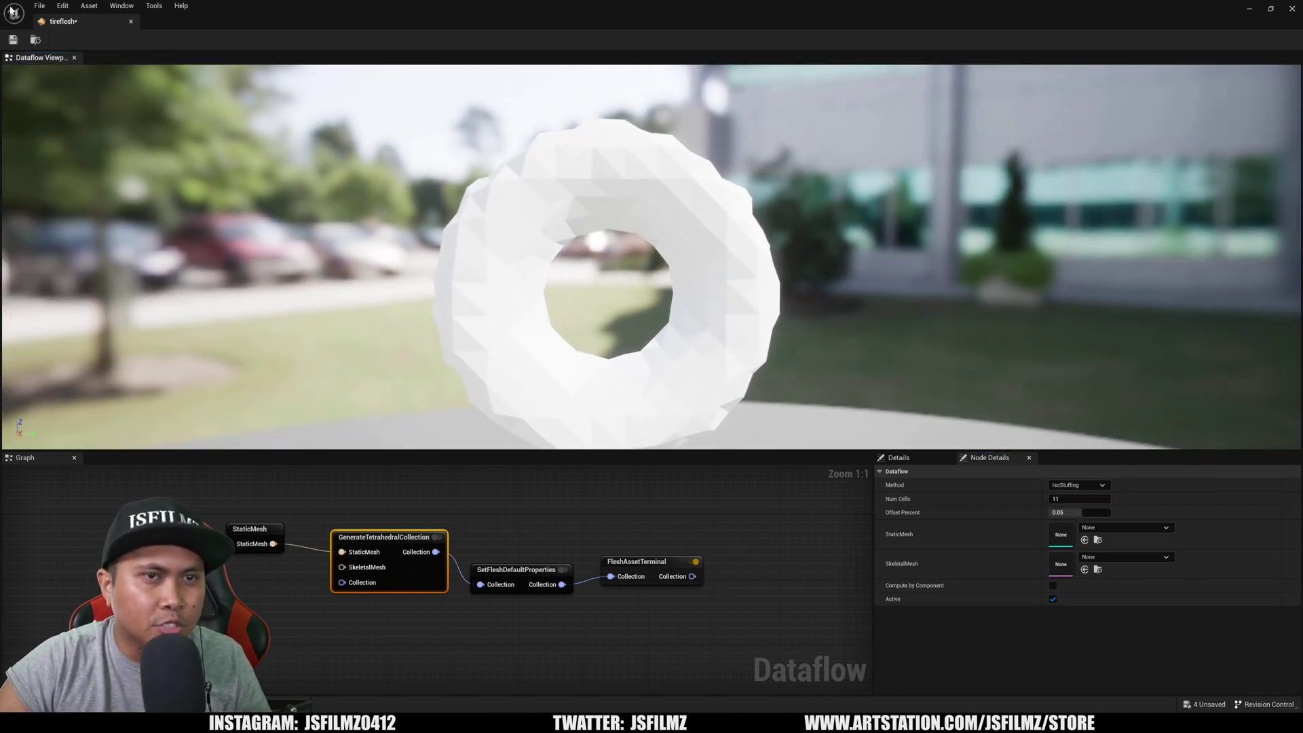
pyautogui.click(12, 41)
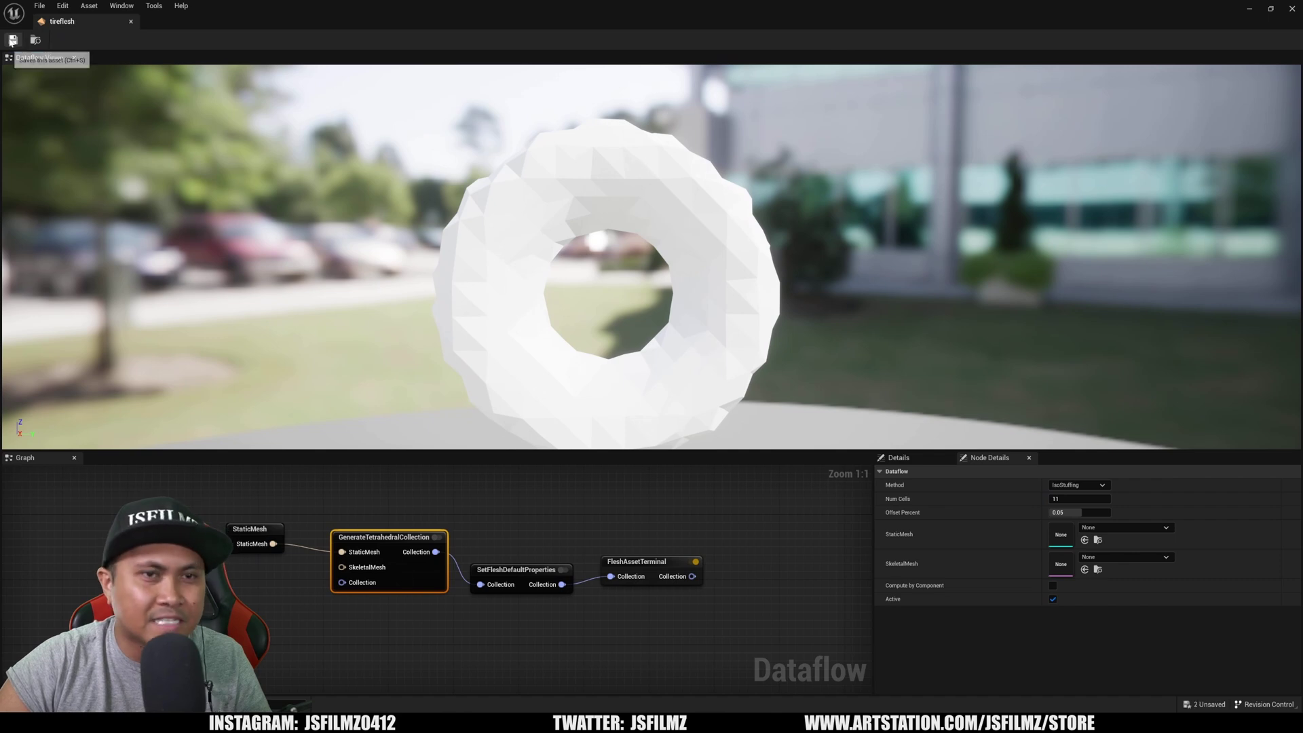
# Set the GenerateTetrahedralCollection node's static mesh to tireonly, save, and minimize the asset editor.
pyautogui.click(1107, 528)
pyautogui.write('ti')
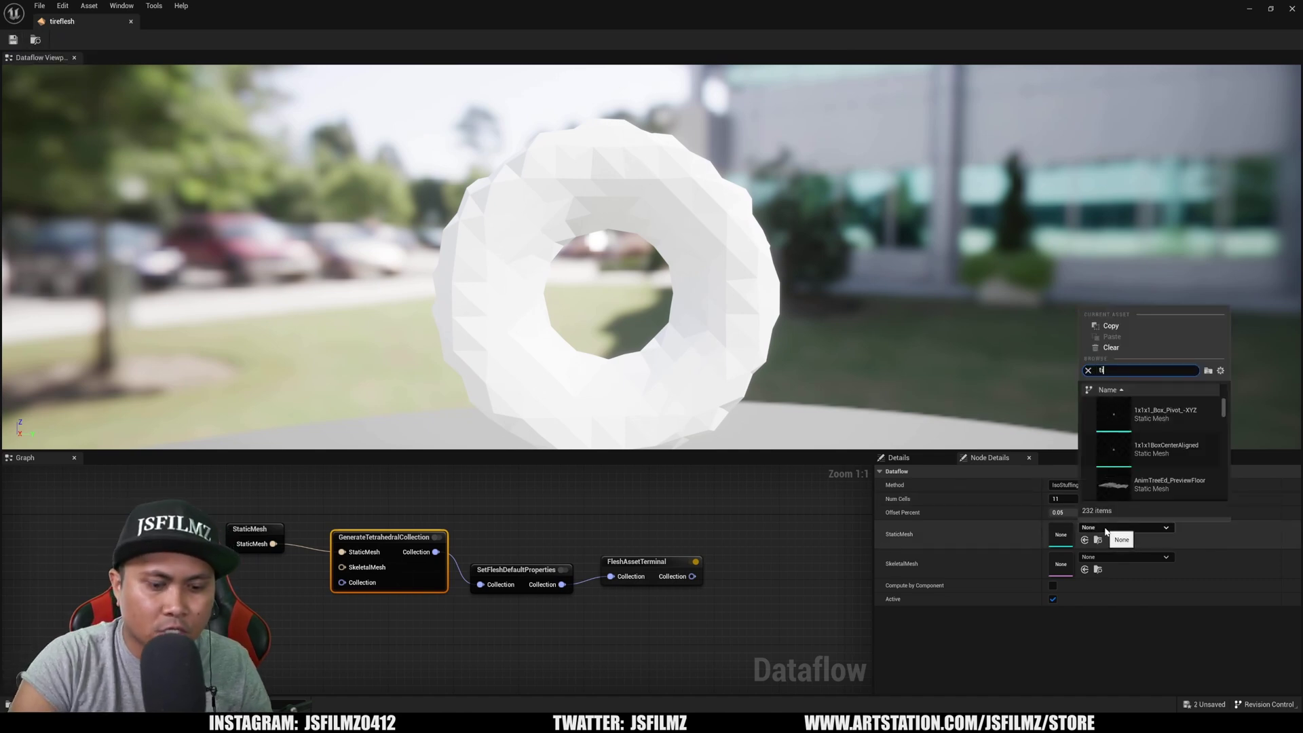
pyautogui.write('re')
pyautogui.click(1141, 453)
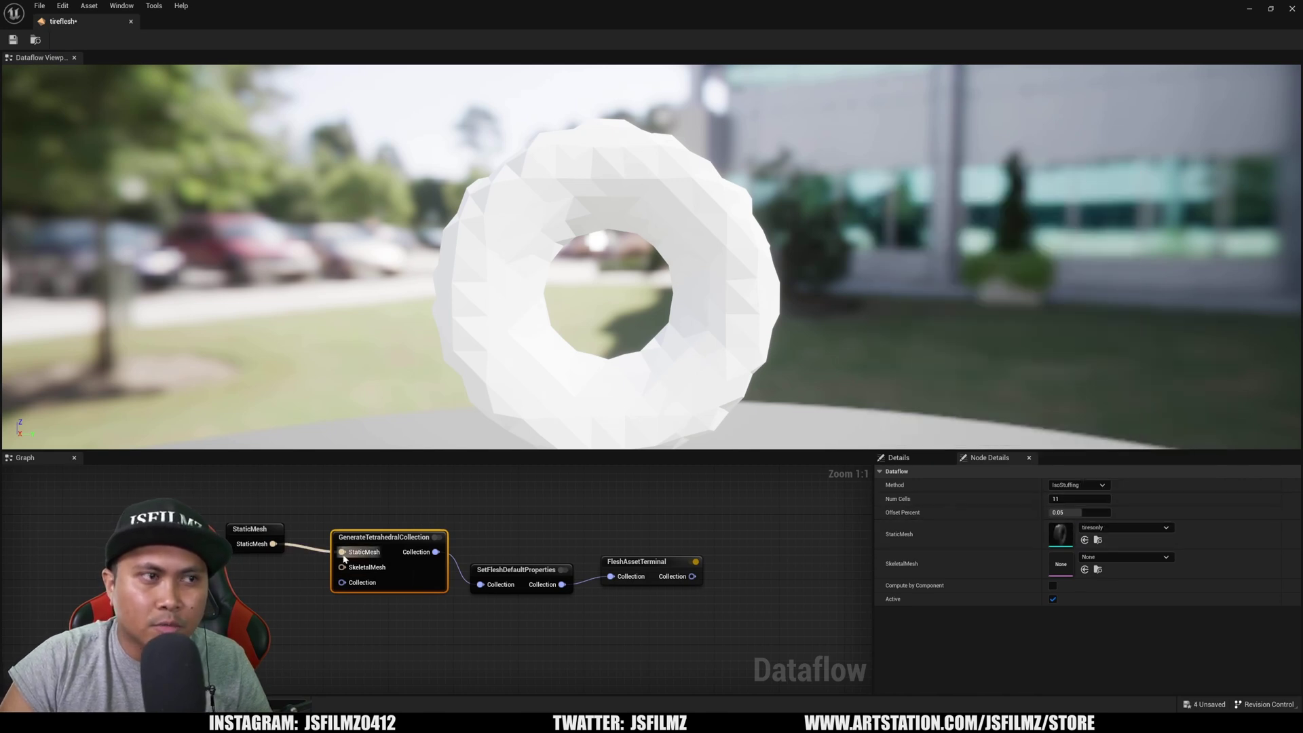
pyautogui.click(257, 539)
pyautogui.click(392, 543)
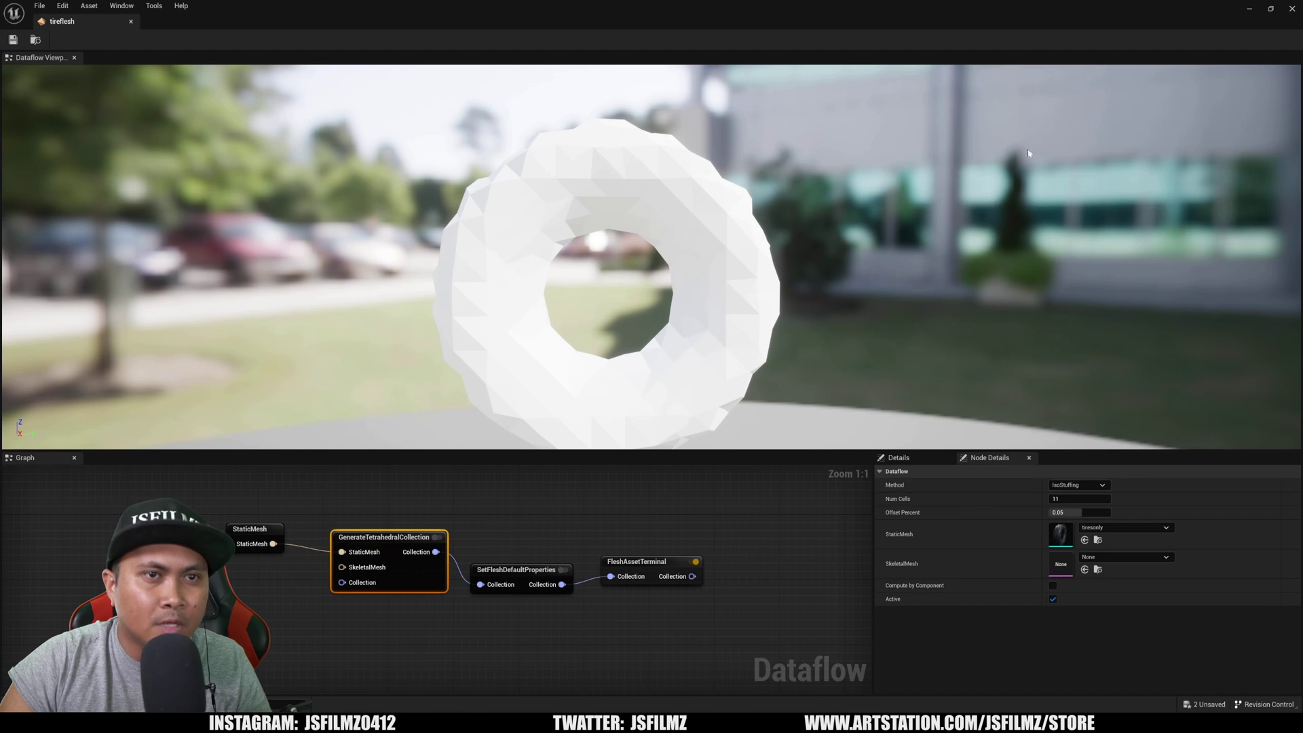
pyautogui.click(1251, 9)
# Place the tireflesh asset in the level above the floor and frame it in the viewport.
pyautogui.click(326, 577)
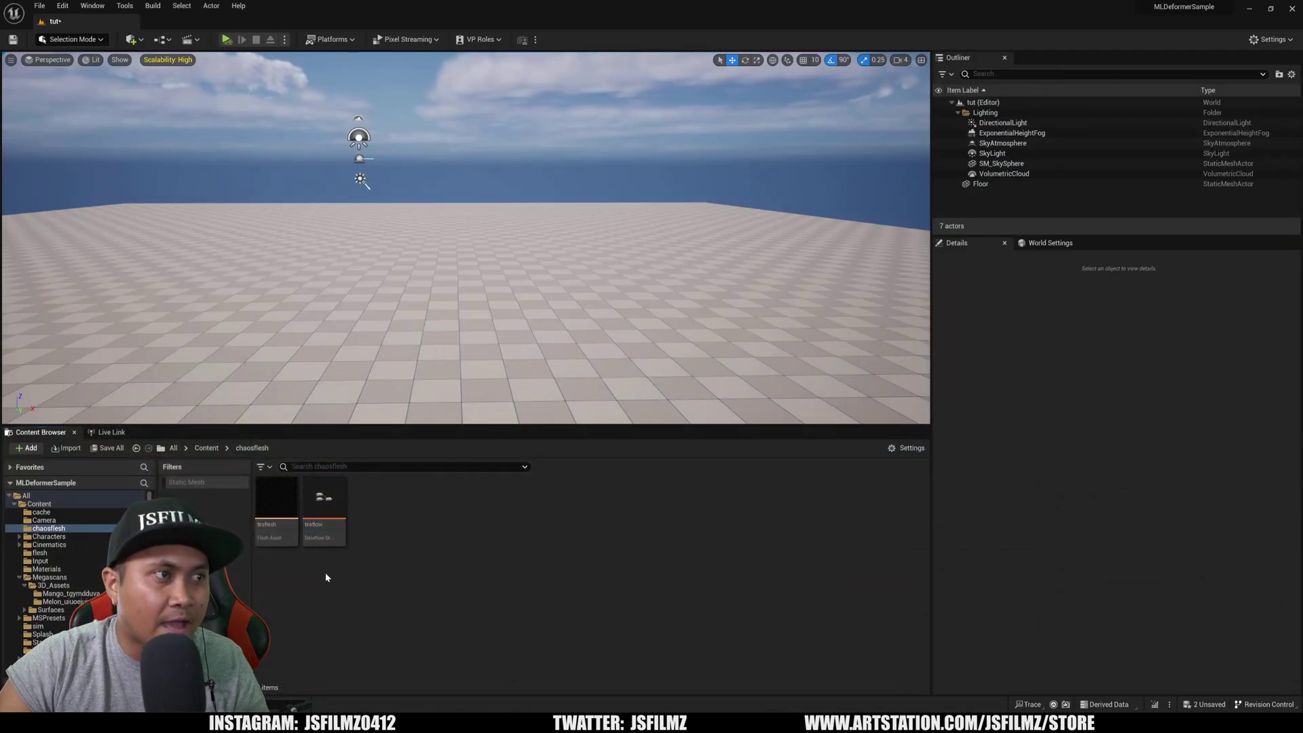
pyautogui.moveTo(285, 524); pyautogui.dragTo(384, 230)
pyautogui.moveTo(384, 230); pyautogui.dragTo(54, 245, button='right')
pyautogui.scroll(-2, 367, 252)
pyautogui.scroll(-1, 368, 252)
pyautogui.scroll(-2, 325, 173)
pyautogui.moveTo(326, 173)
pyautogui.mouseDown(button='right')
pyautogui.moveTo(340, 217)
pyautogui.moveTo(292, 203)
pyautogui.moveTo(326, 173)
pyautogui.mouseUp(button='right')
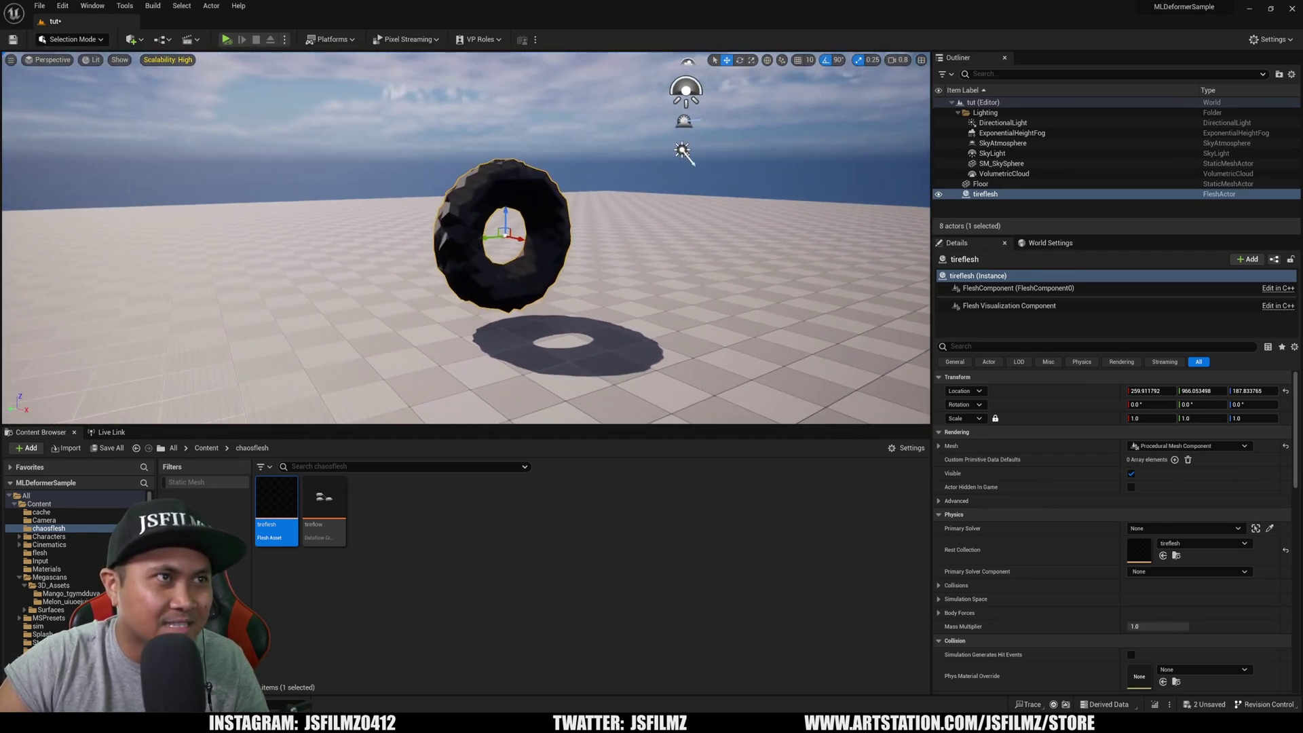
# Add a Deformable Solver actor to the level and move it beside the tire.
pyautogui.click(137, 42)
pyautogui.write('solver')
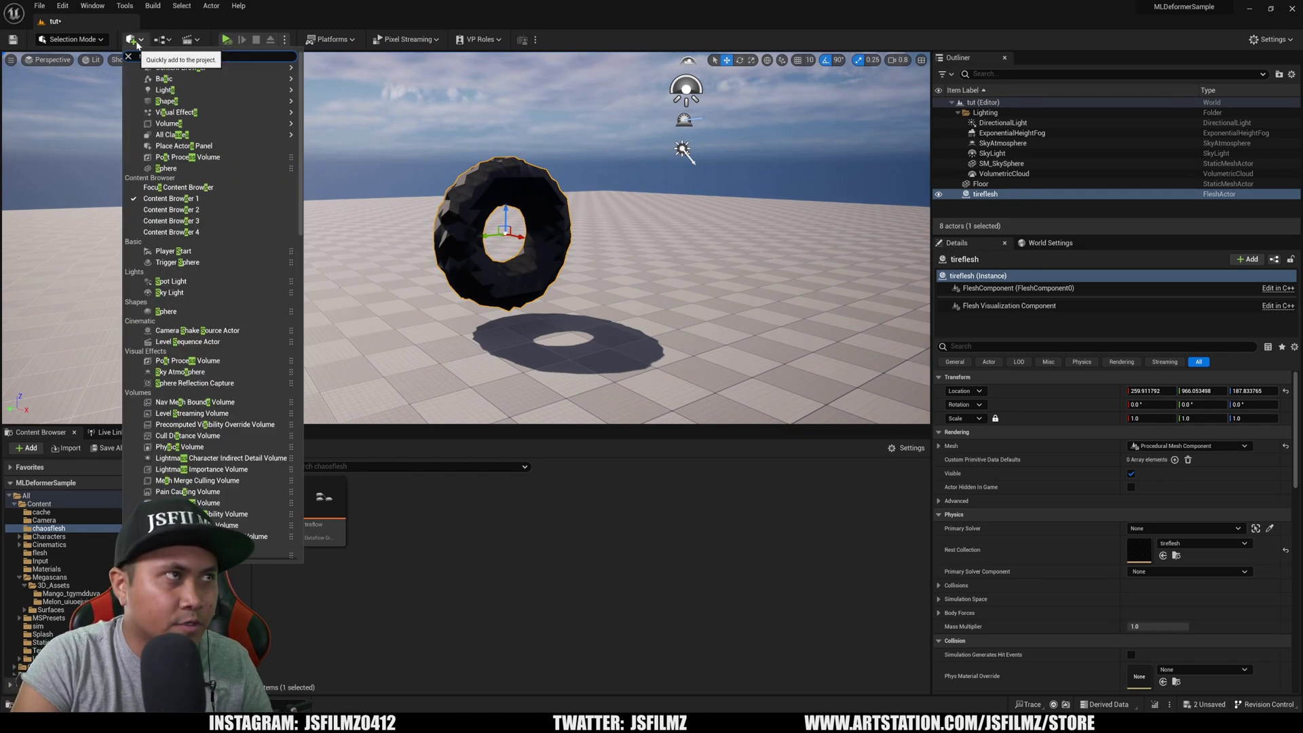
pyautogui.click(187, 76)
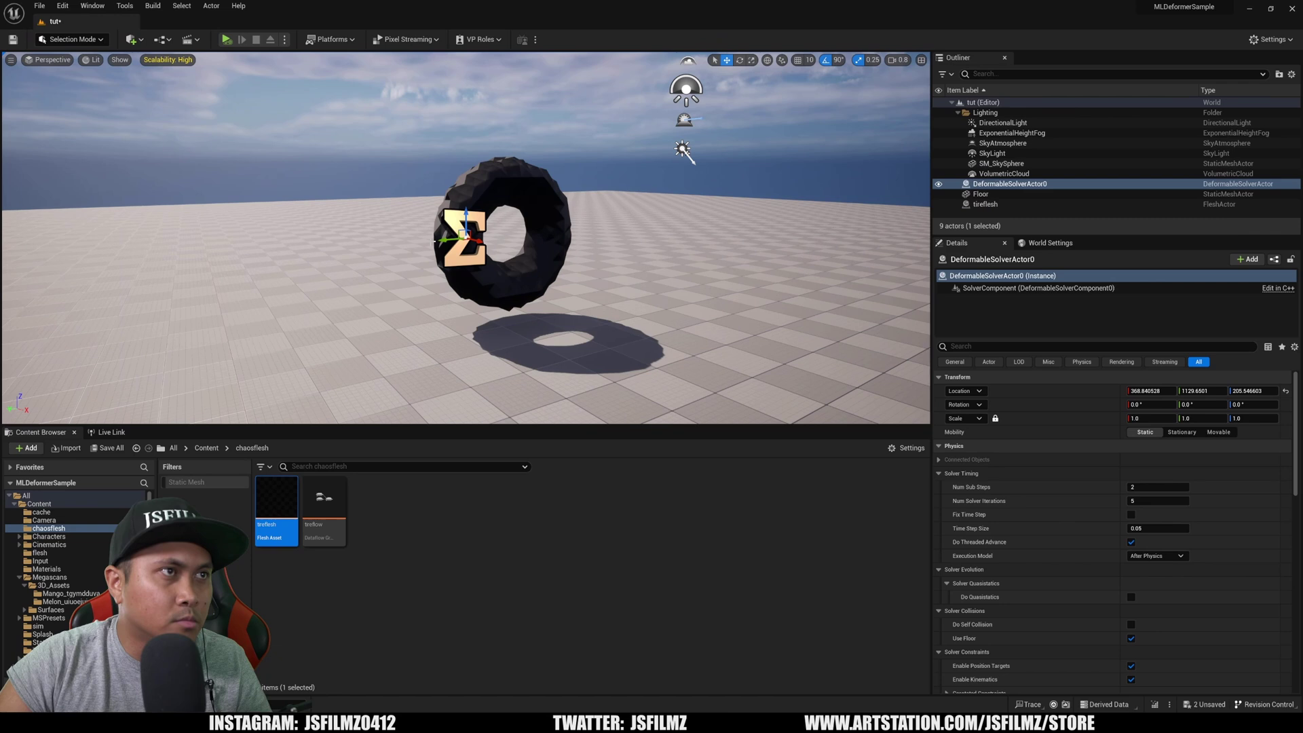
pyautogui.moveTo(442, 240); pyautogui.dragTo(269, 255)
# Set the tireflesh actor's Primary Solver to DeformableSolverActor0.
pyautogui.click(449, 250)
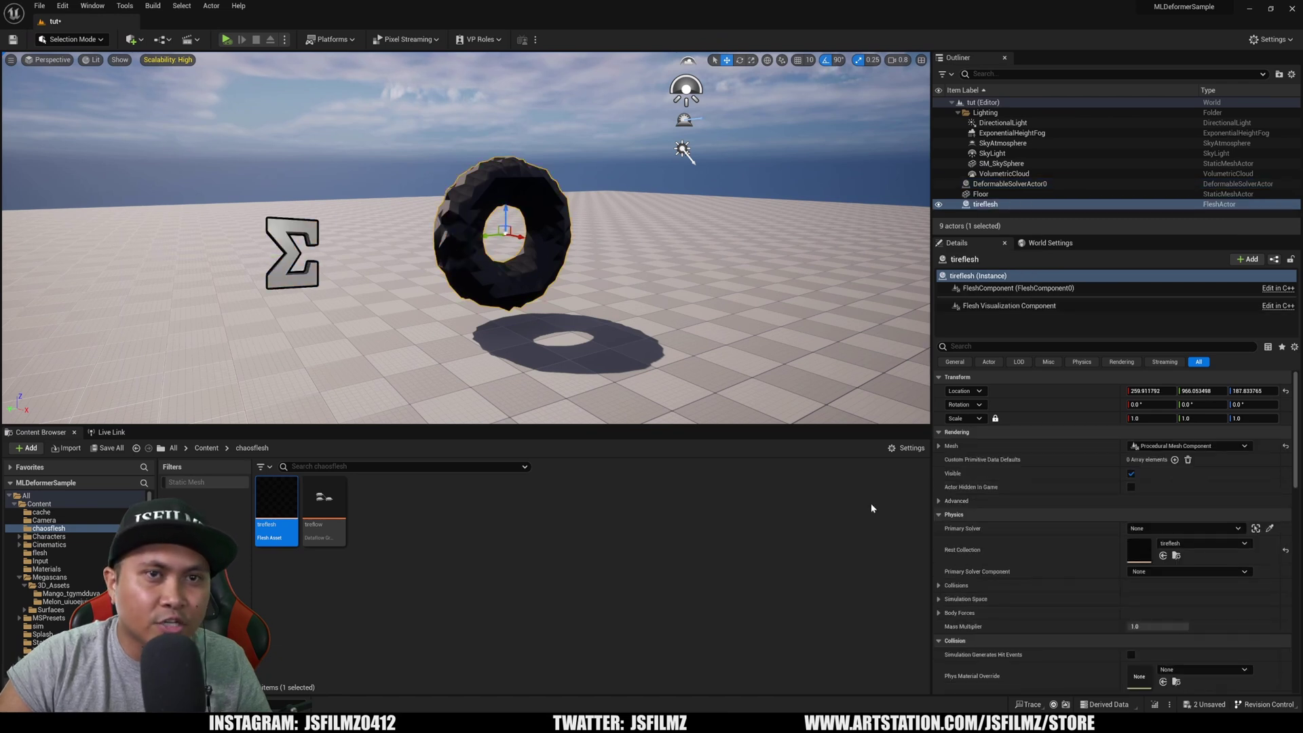
pyautogui.click(1168, 528)
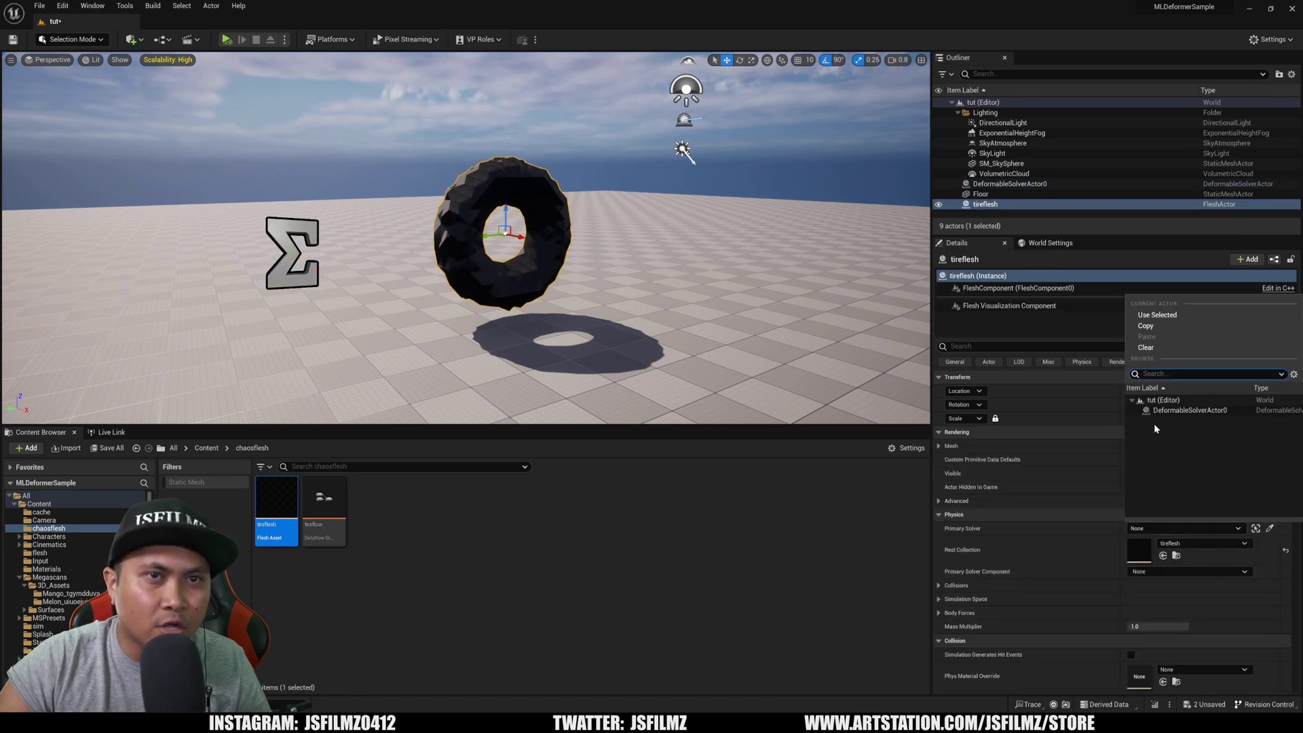
pyautogui.click(1190, 411)
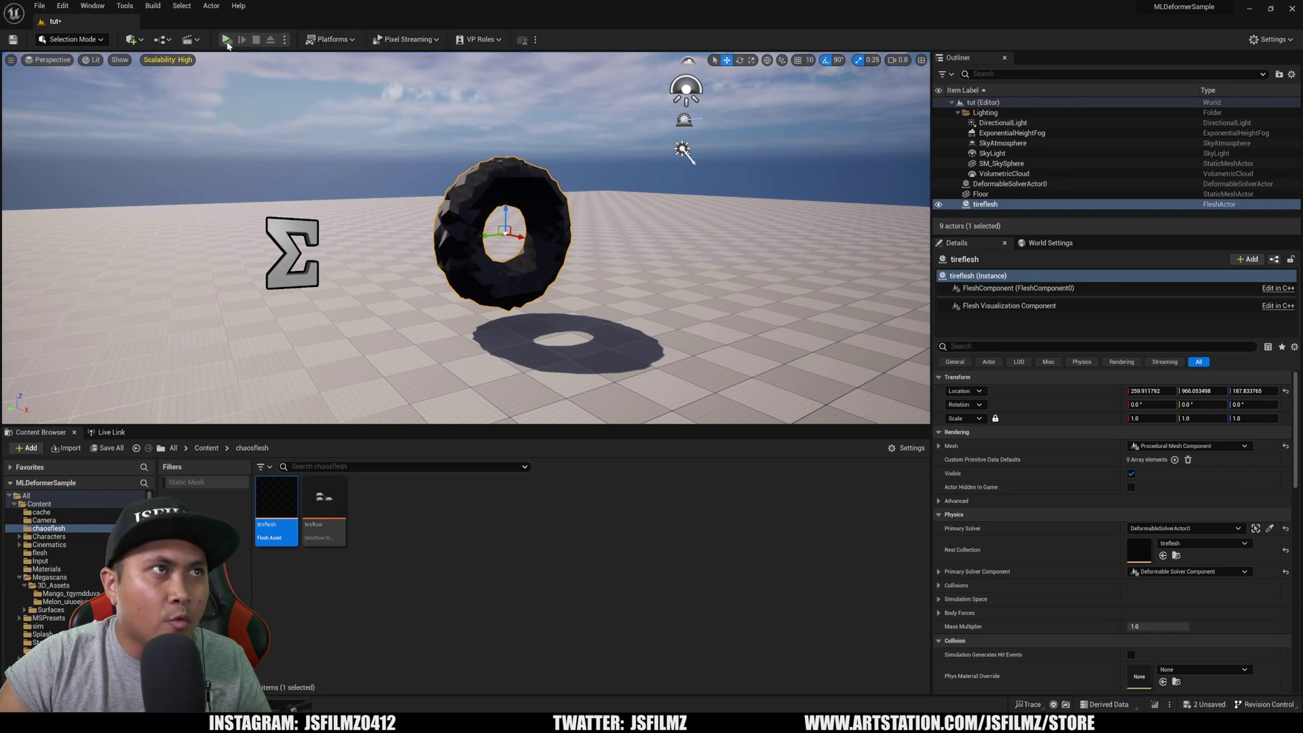
# Run the level simulation, examine how the flesh tire deforms on the floor, and stop the simulation.
pyautogui.hotkey('alt', 'p')
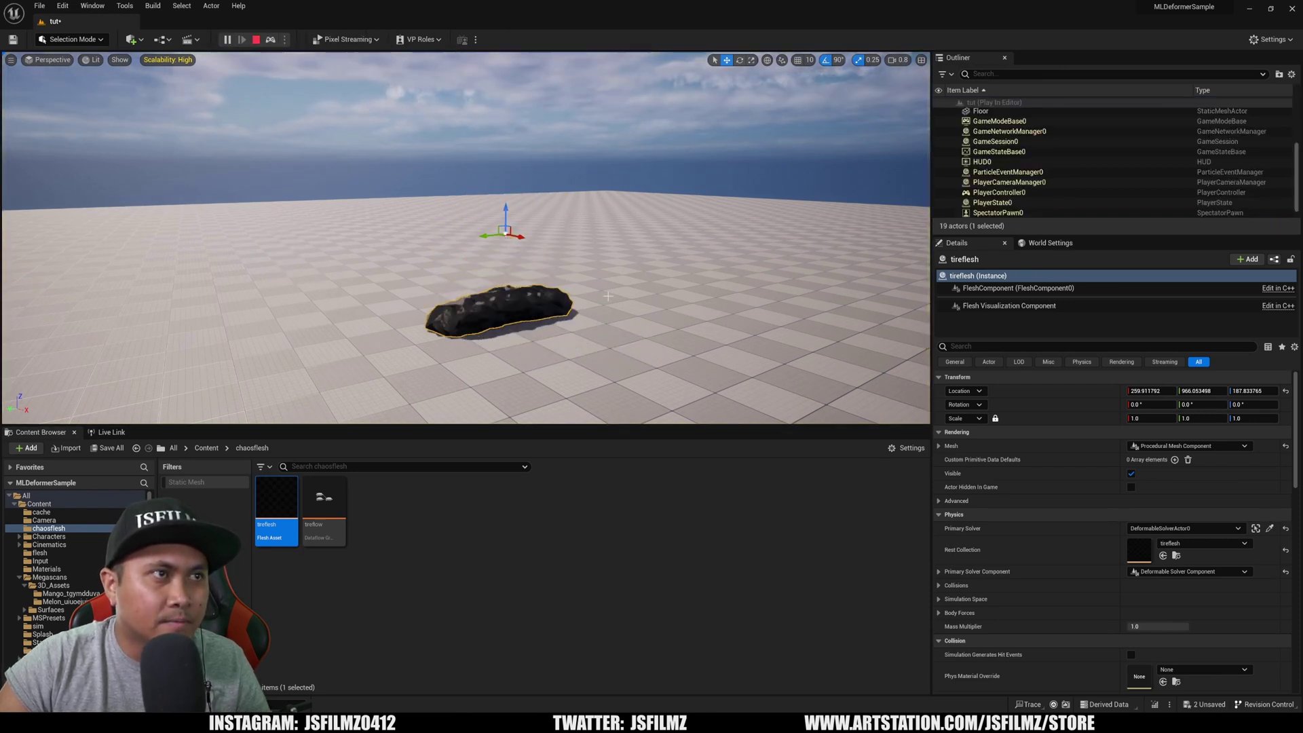
pyautogui.moveTo(608, 296); pyautogui.dragTo(607, 296, button='right')
pyautogui.press('w')
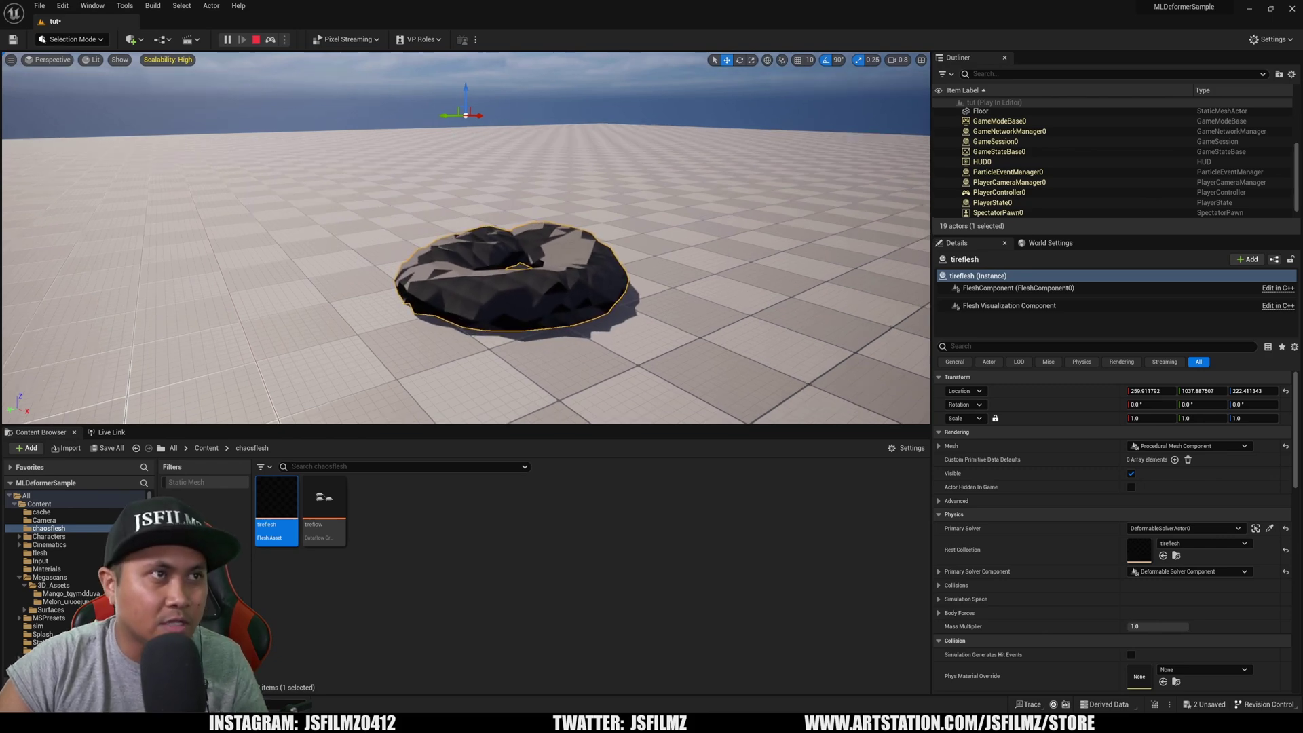
pyautogui.moveTo(556, 139); pyautogui.dragTo(562, 208, button='right')
pyautogui.doubleClick(543, 240)
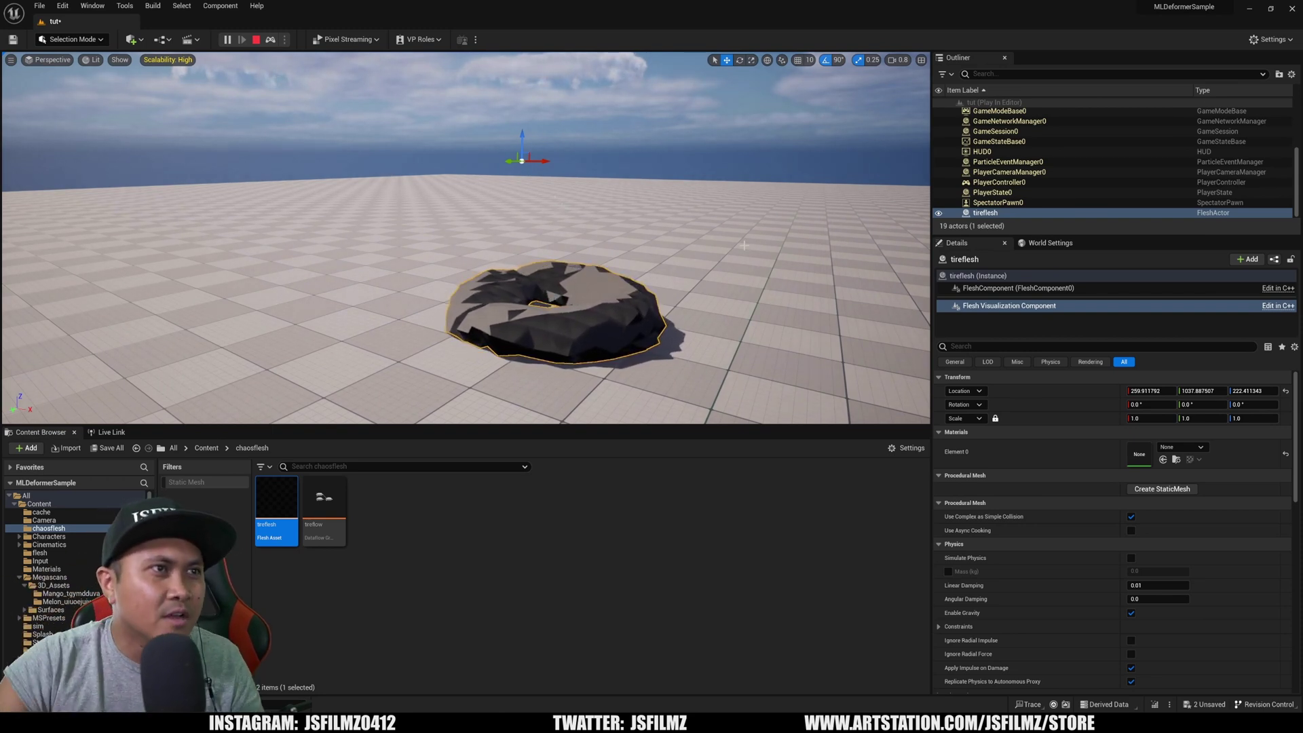
pyautogui.press('d')
pyautogui.moveTo(744, 245); pyautogui.dragTo(747, 243, button='right')
pyautogui.click(256, 41)
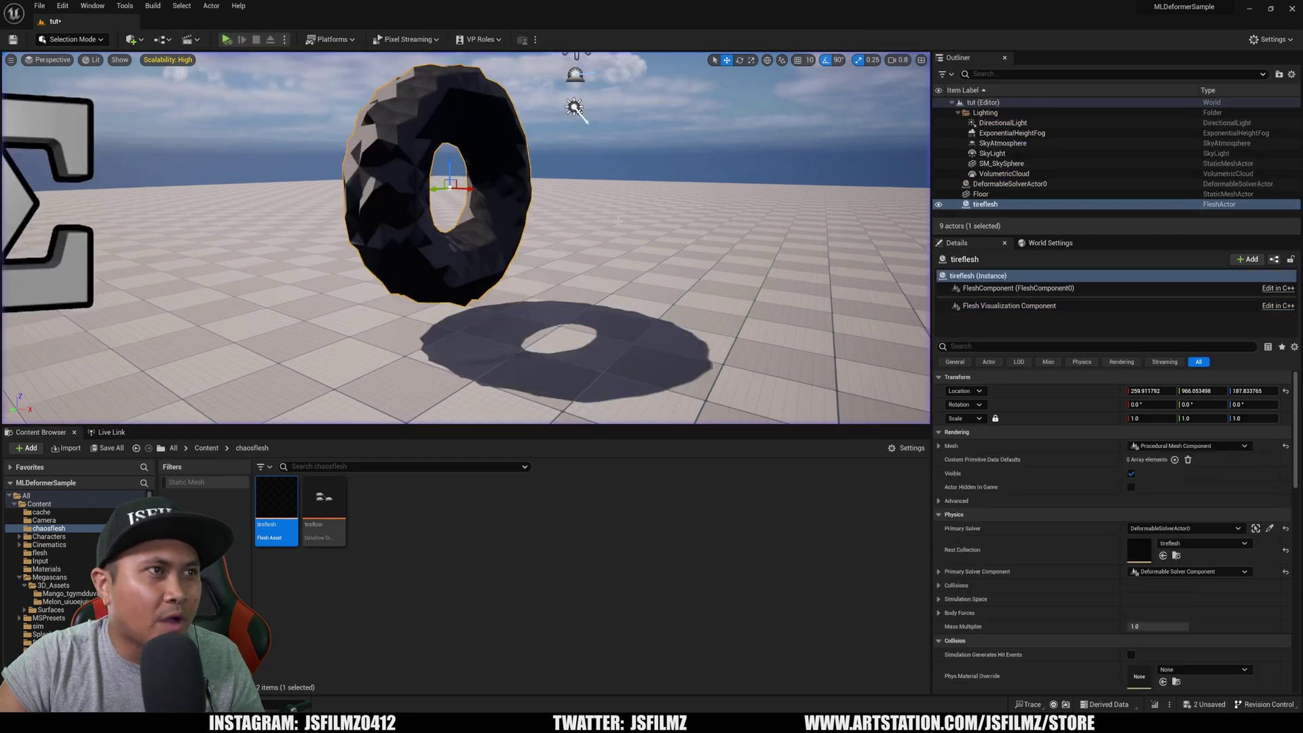
pyautogui.moveTo(644, 287)
pyautogui.mouseDown(button='right')
pyautogui.moveTo(640, 265)
pyautogui.moveTo(644, 288)
pyautogui.mouseUp(button='right')
pyautogui.press('w')
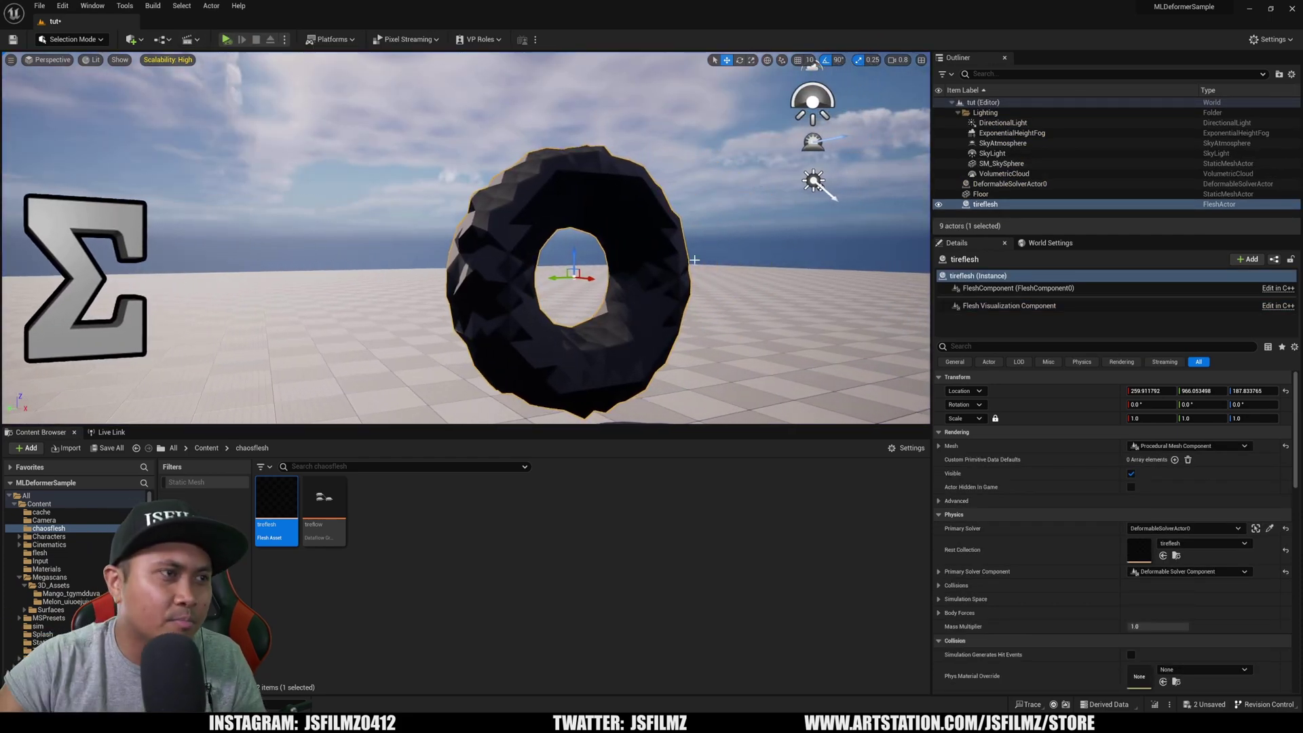
# Open the tireflesh asset's Dataflow graph, set the SetFleshDefaultProperties node's Density to 0.1, and save the asset.
pyautogui.doubleClick(274, 505)
pyautogui.moveTo(562, 512); pyautogui.dragTo(533, 505)
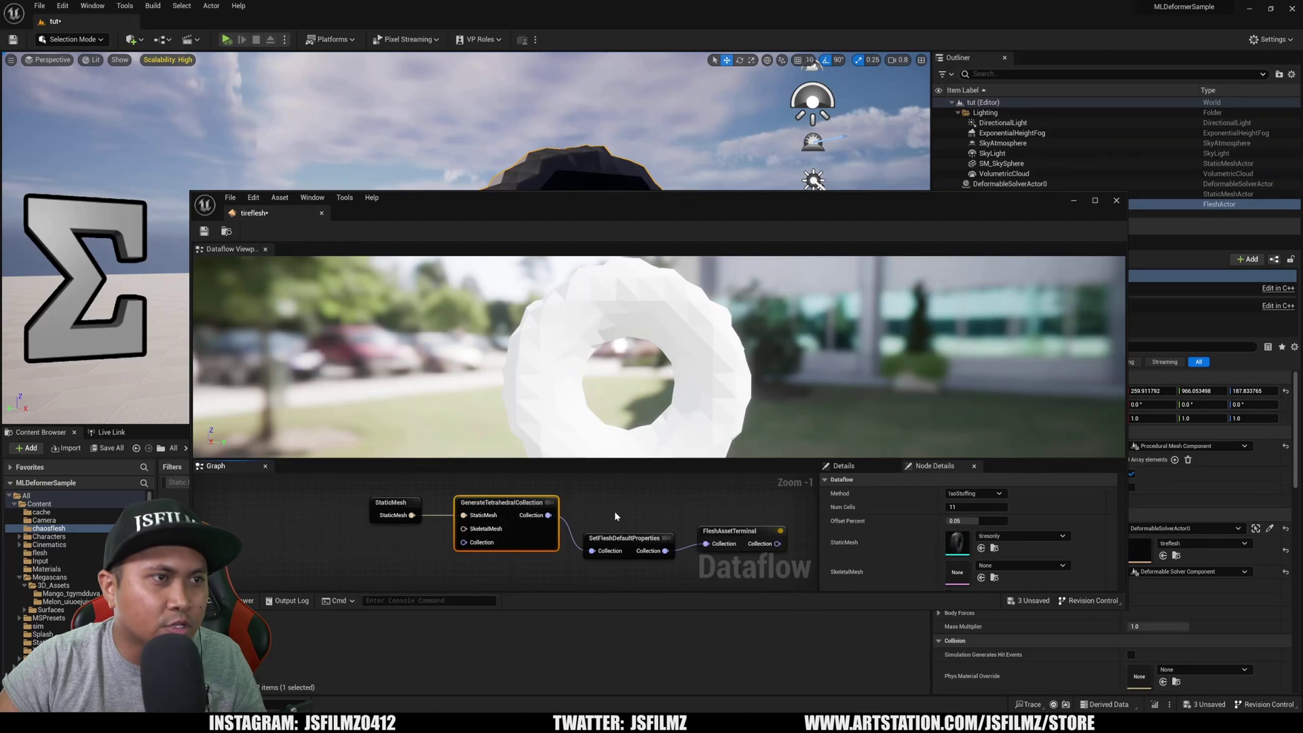
pyautogui.moveTo(623, 544); pyautogui.dragTo(615, 529)
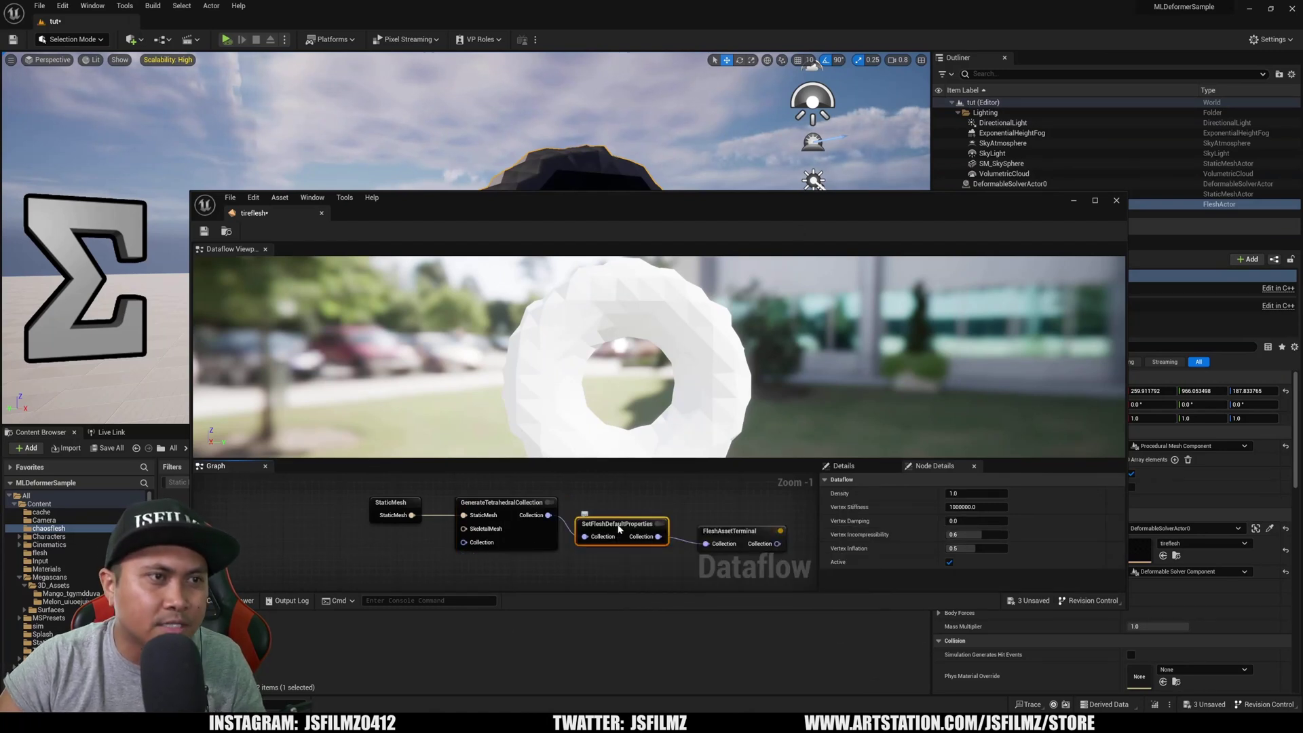
pyautogui.click(982, 494)
pyautogui.write('0')
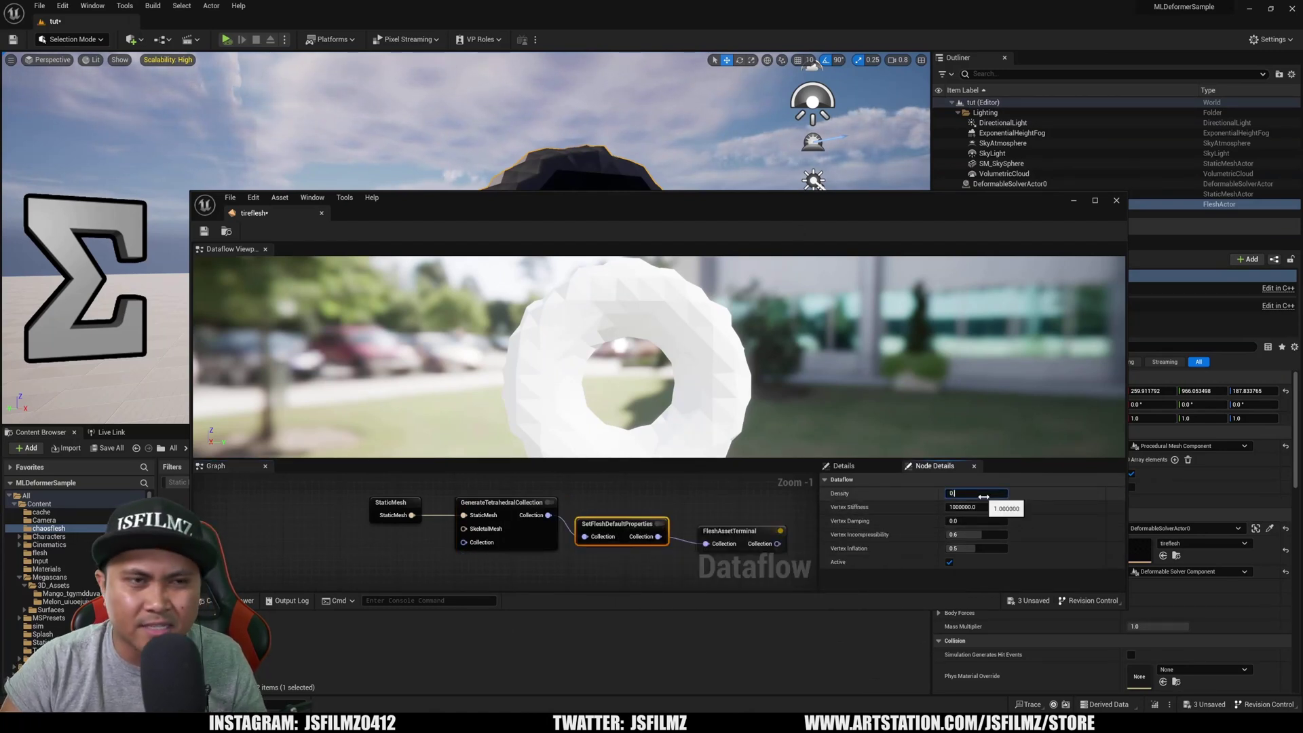
pyautogui.write('.1')
pyautogui.press('Return')
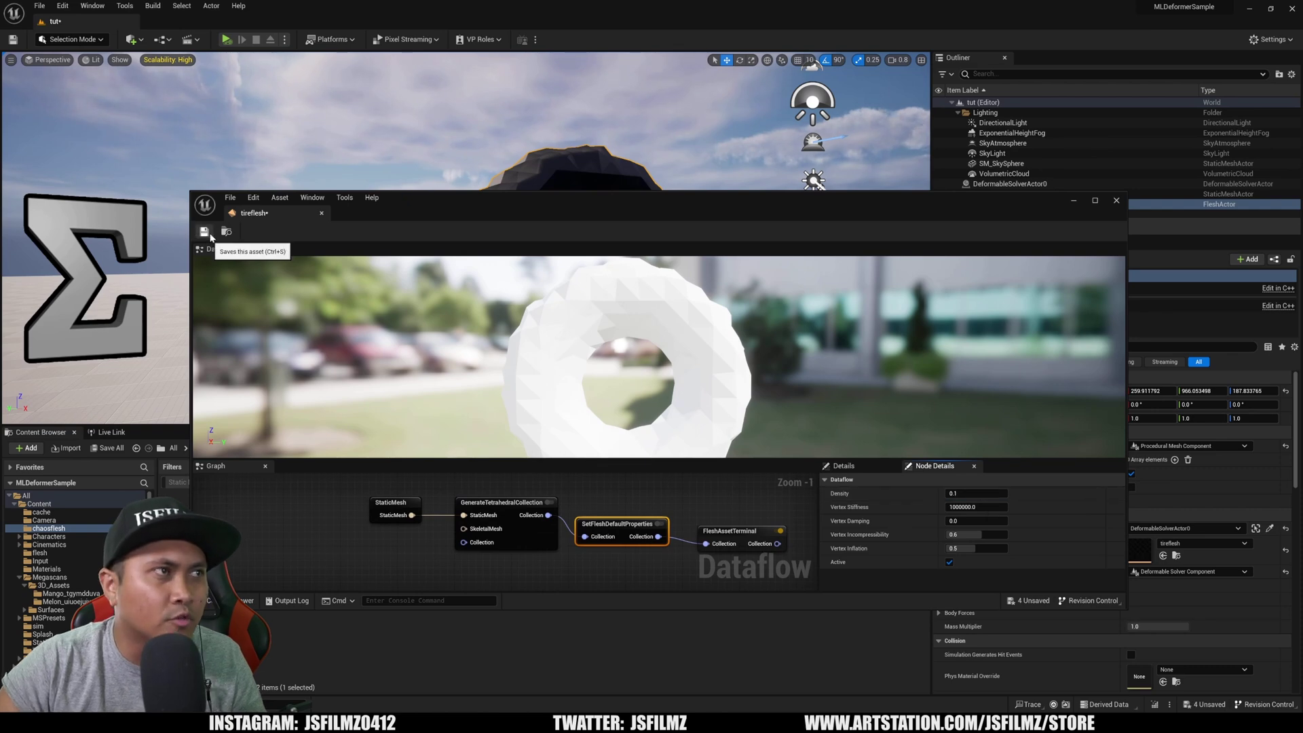
pyautogui.click(203, 231)
pyautogui.click(1073, 200)
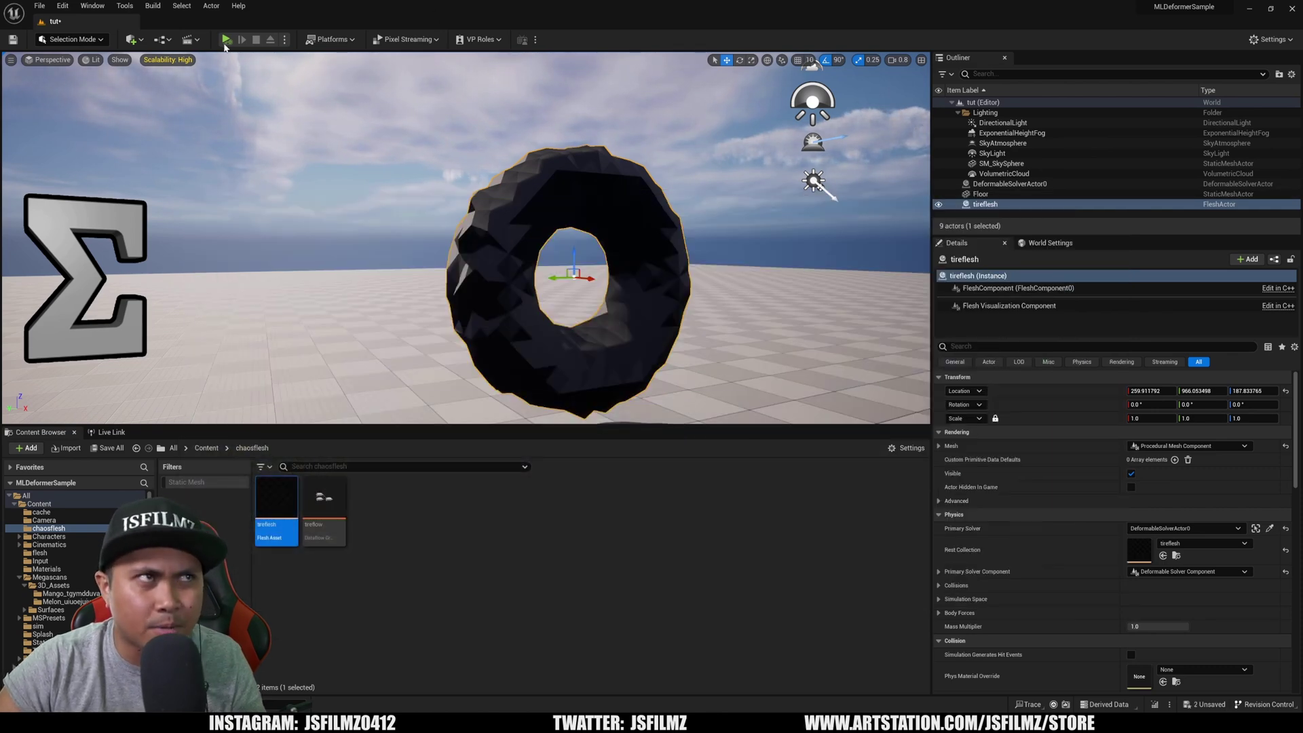
# Simulate the level in an enlarged viewport, examine the fallen tire from above and from the side, and stop the simulation.
pyautogui.click(226, 39)
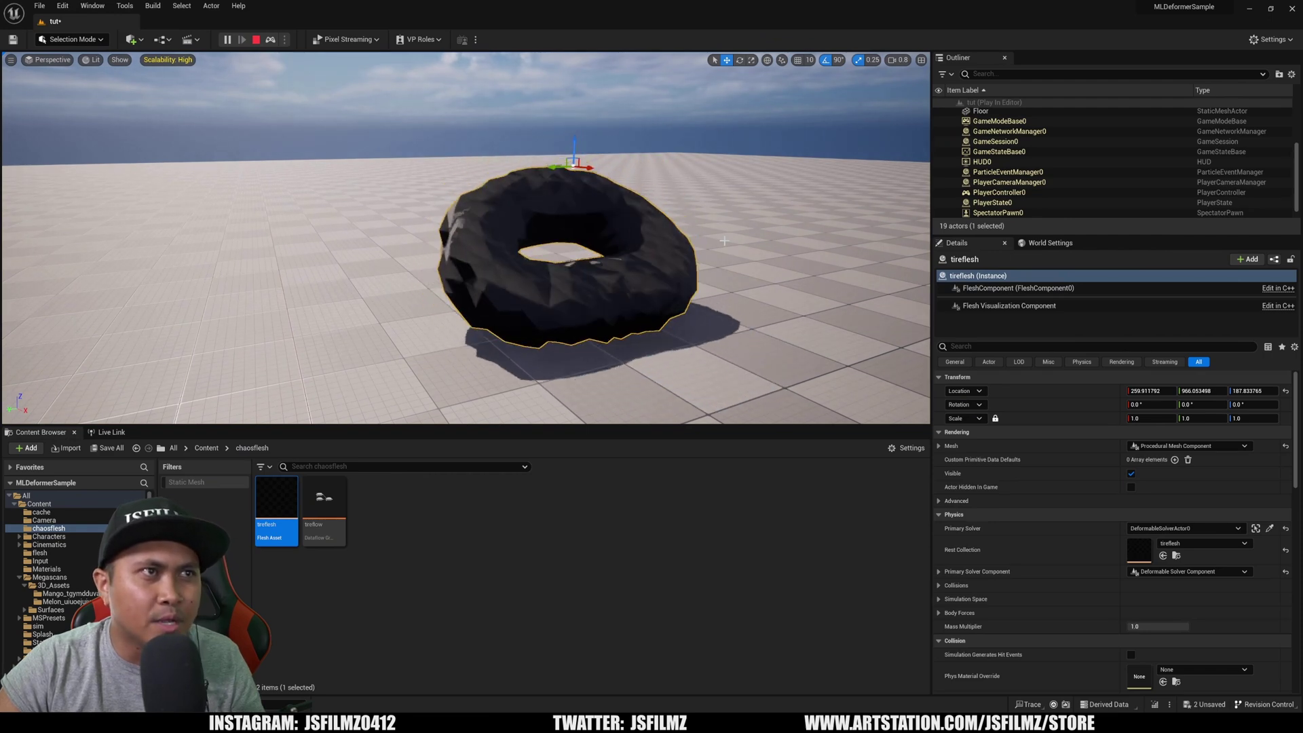
pyautogui.moveTo(725, 240); pyautogui.dragTo(814, 319, button='right')
pyautogui.moveTo(588, 191); pyautogui.dragTo(579, 230, button='right')
pyautogui.scroll(-2, 588, 191)
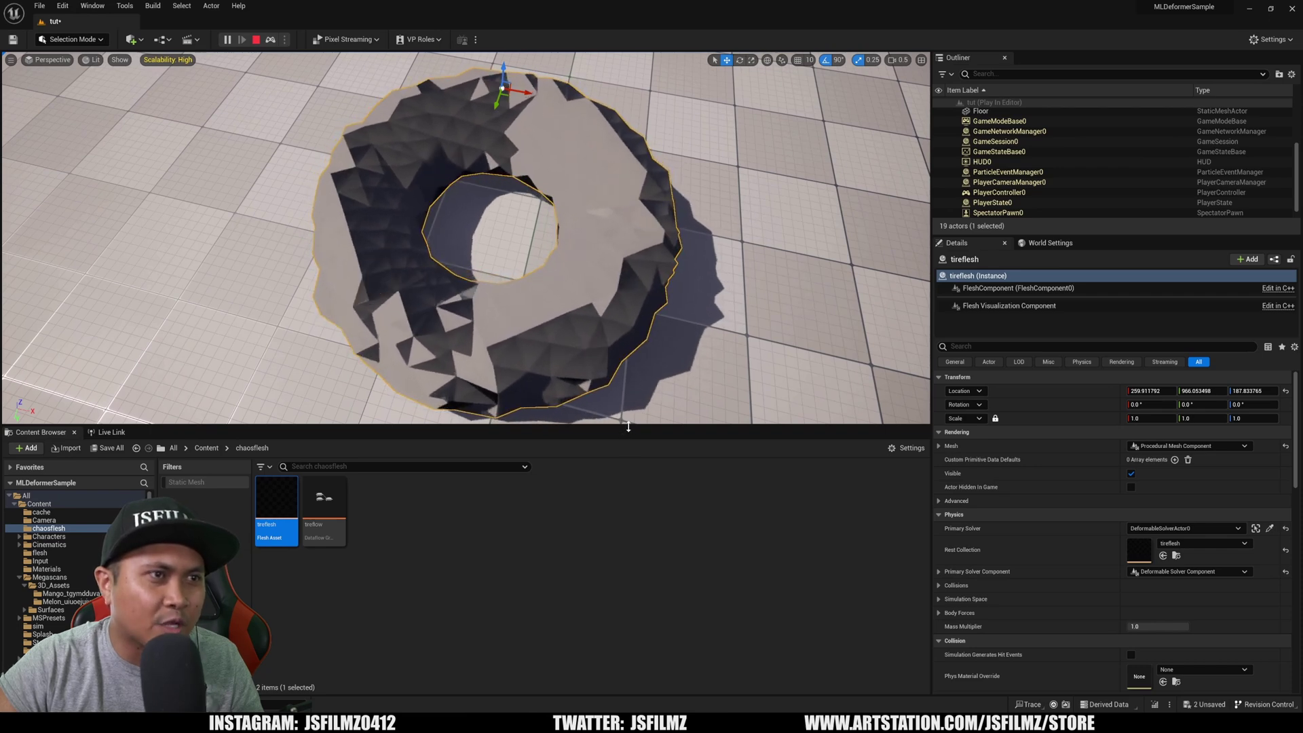
pyautogui.moveTo(622, 428); pyautogui.dragTo(632, 516)
pyautogui.moveTo(611, 366); pyautogui.dragTo(610, 252, button='right')
pyautogui.press('s')
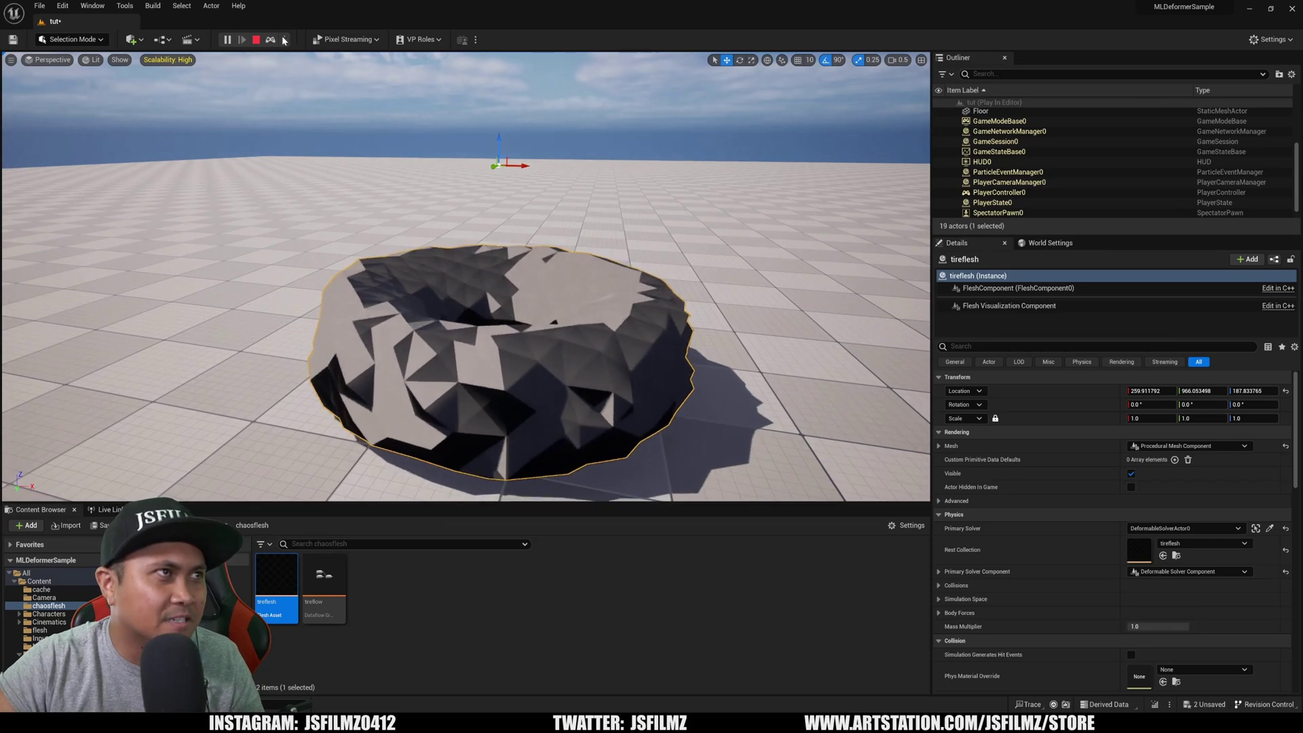
pyautogui.click(256, 40)
# Set the Density of the tireflesh SetFleshDefaultProperties node to 0.05 and save the asset.
pyautogui.doubleClick(277, 581)
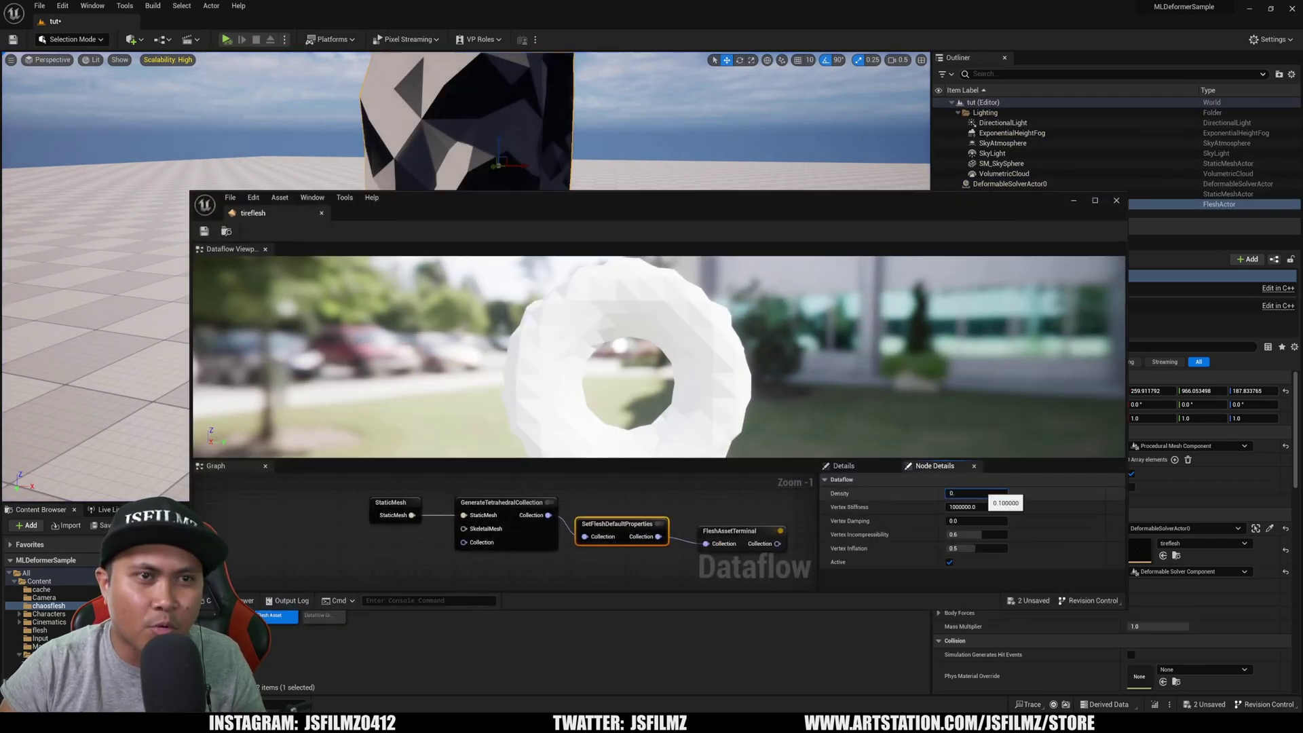
pyautogui.write('0.05')
pyautogui.press('Return')
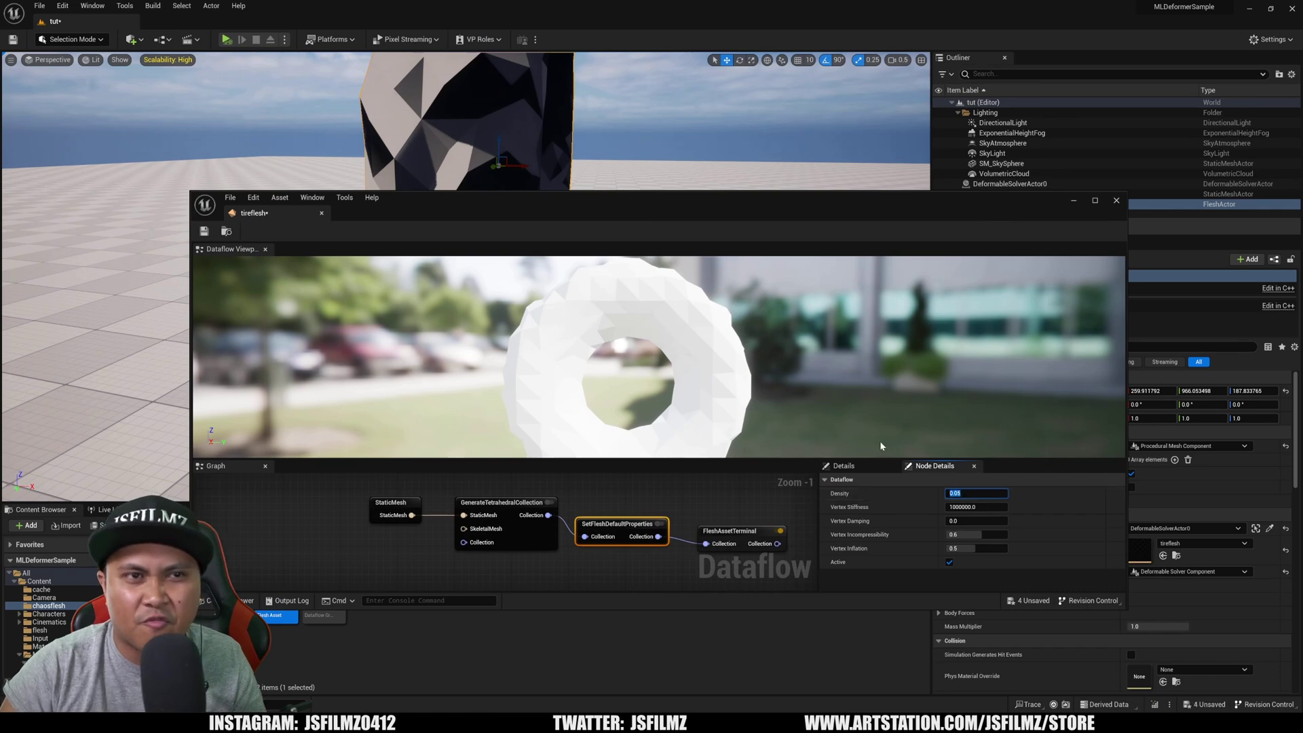
pyautogui.click(203, 231)
pyautogui.click(270, 43)
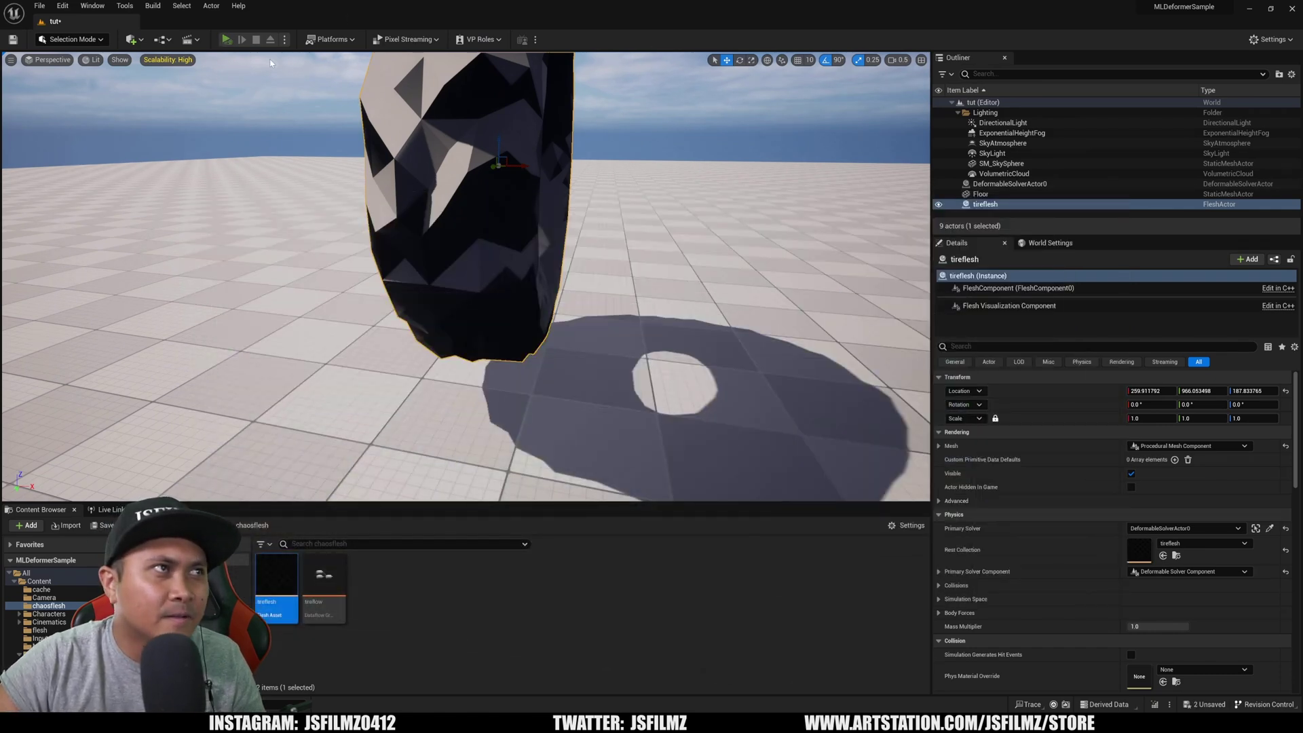
# Simulate the level again, examine how the tire drops and deforms with the lower density, and stop the simulation.
pyautogui.hotkey('alt', 'p')
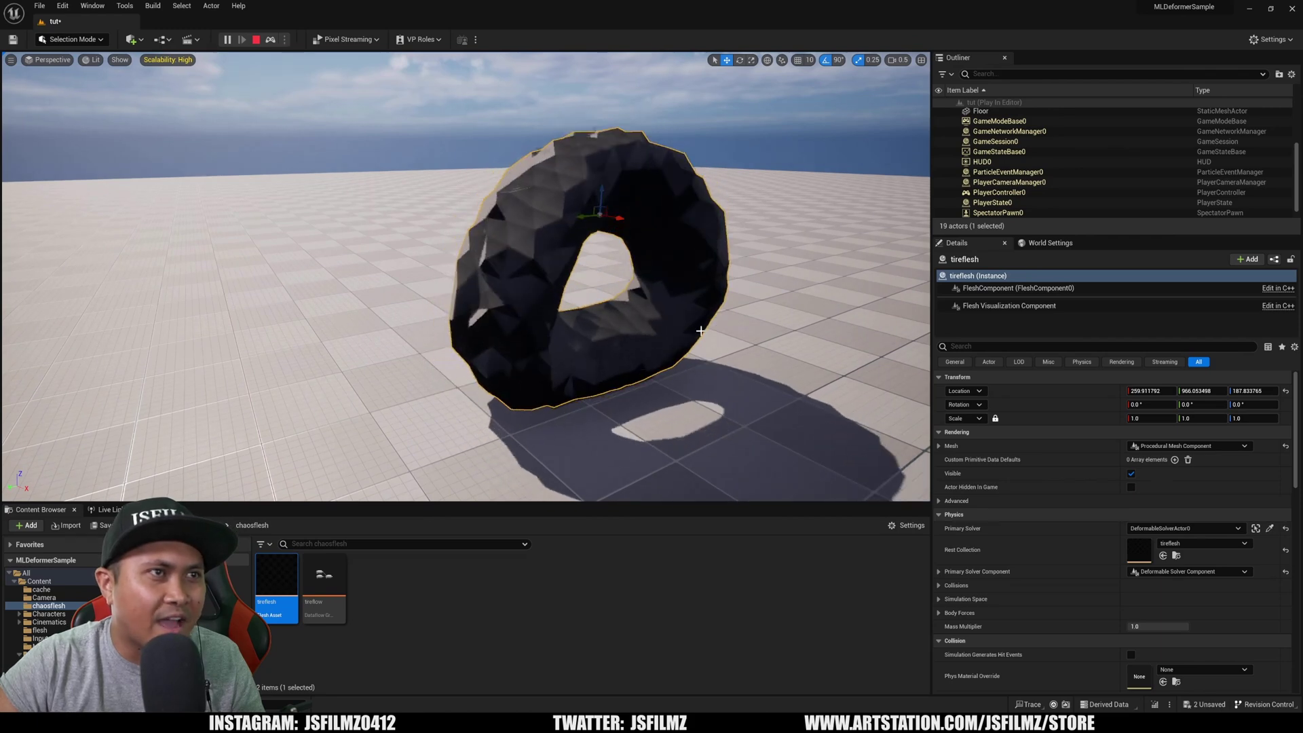
pyautogui.moveTo(701, 330); pyautogui.dragTo(711, 319, button='right')
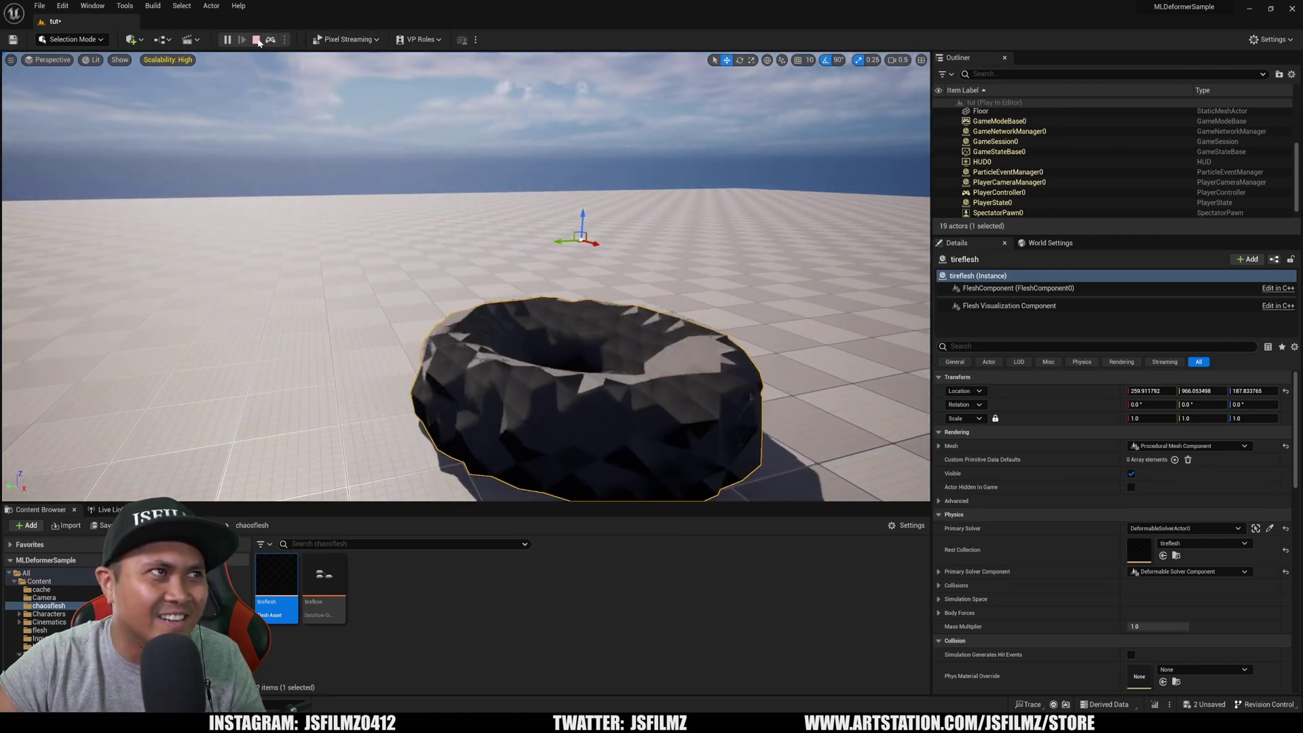
pyautogui.moveTo(556, 290); pyautogui.dragTo(646, 427, button='right')
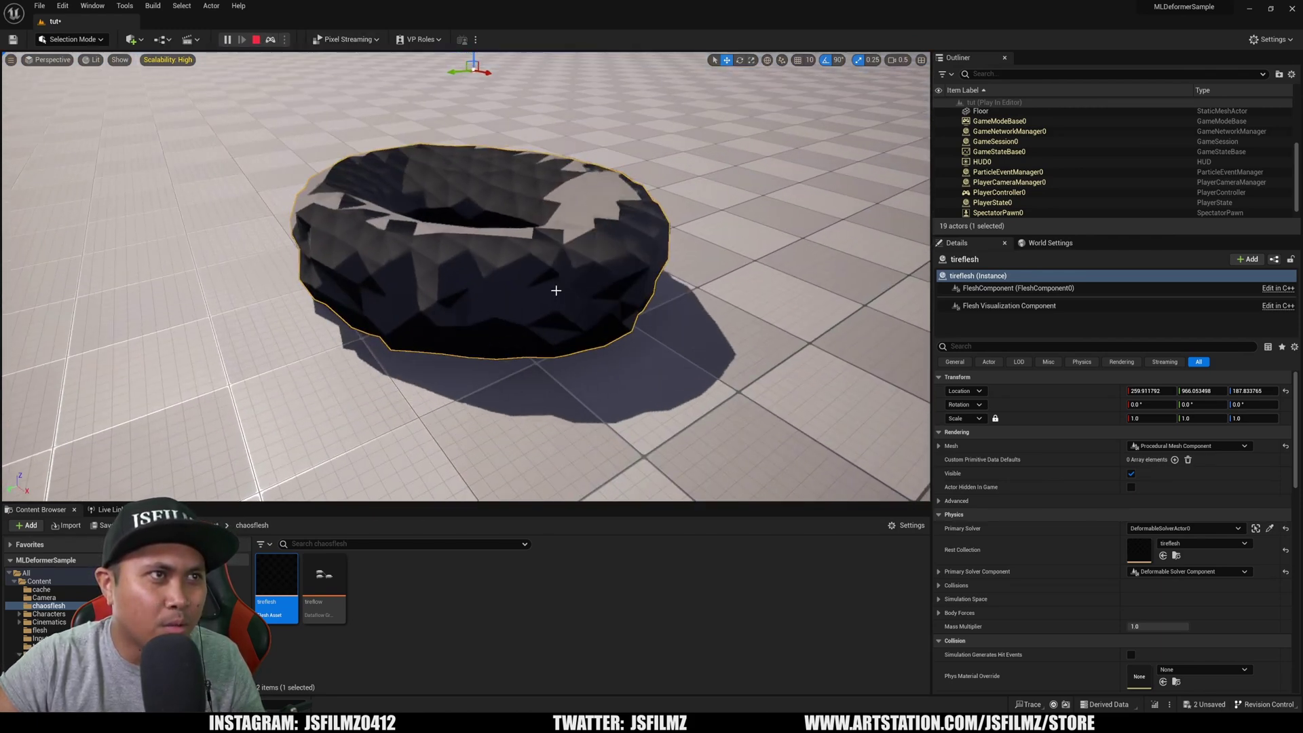
pyautogui.press('Escape')
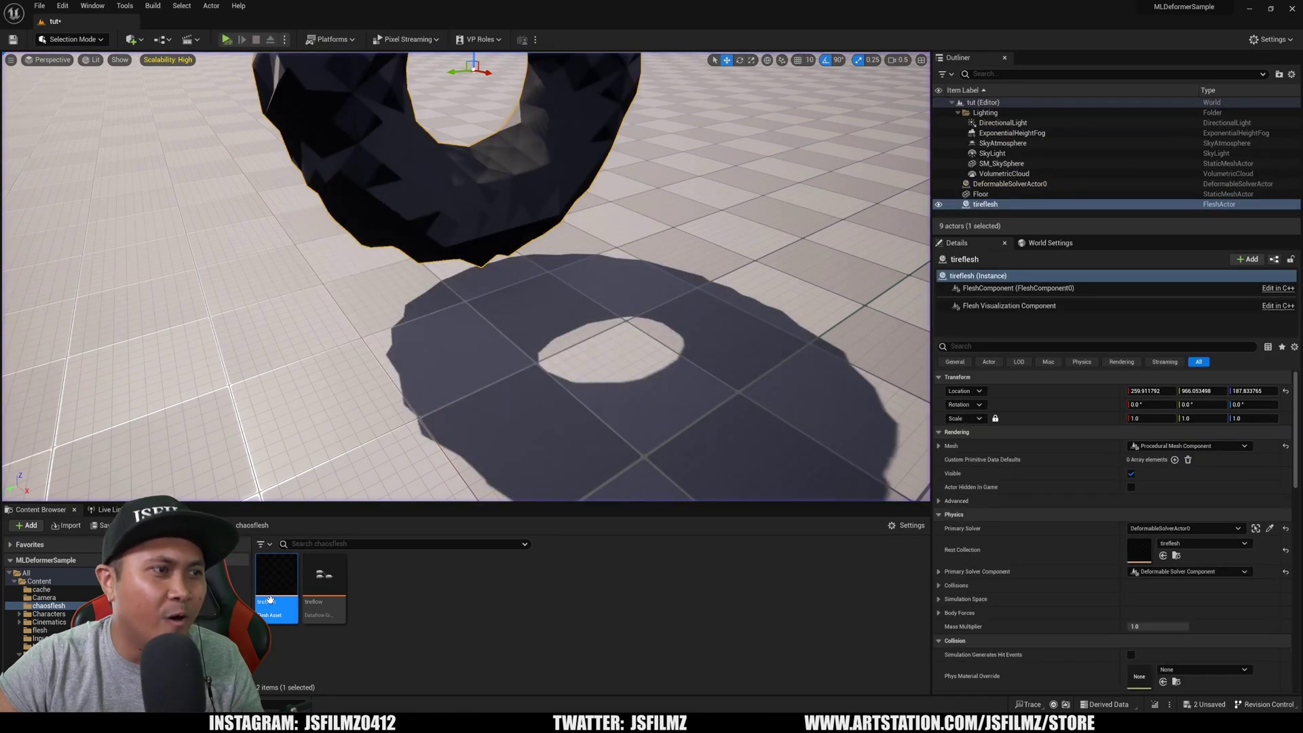
# Reopen the tireflesh Dataflow graph, review the SetFleshDefaultProperties node's settings, and return to the level.
pyautogui.doubleClick(269, 599)
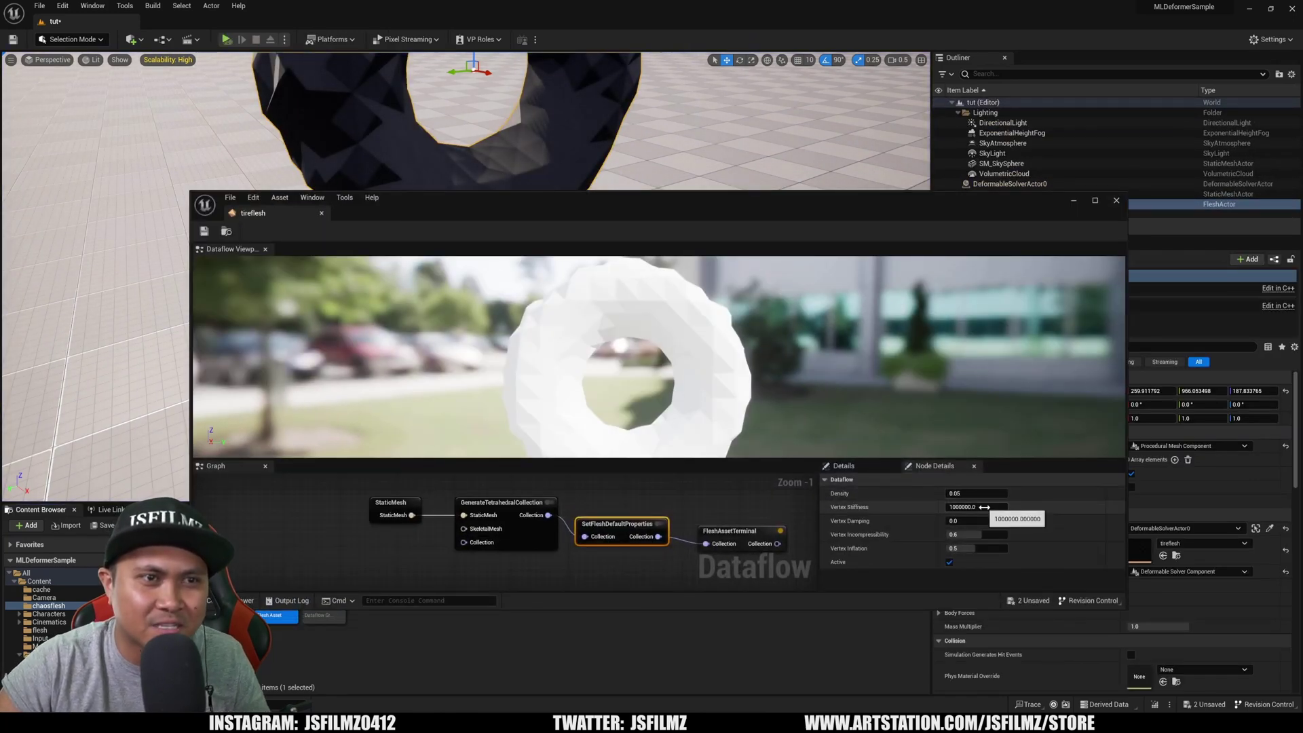
pyautogui.click(495, 506)
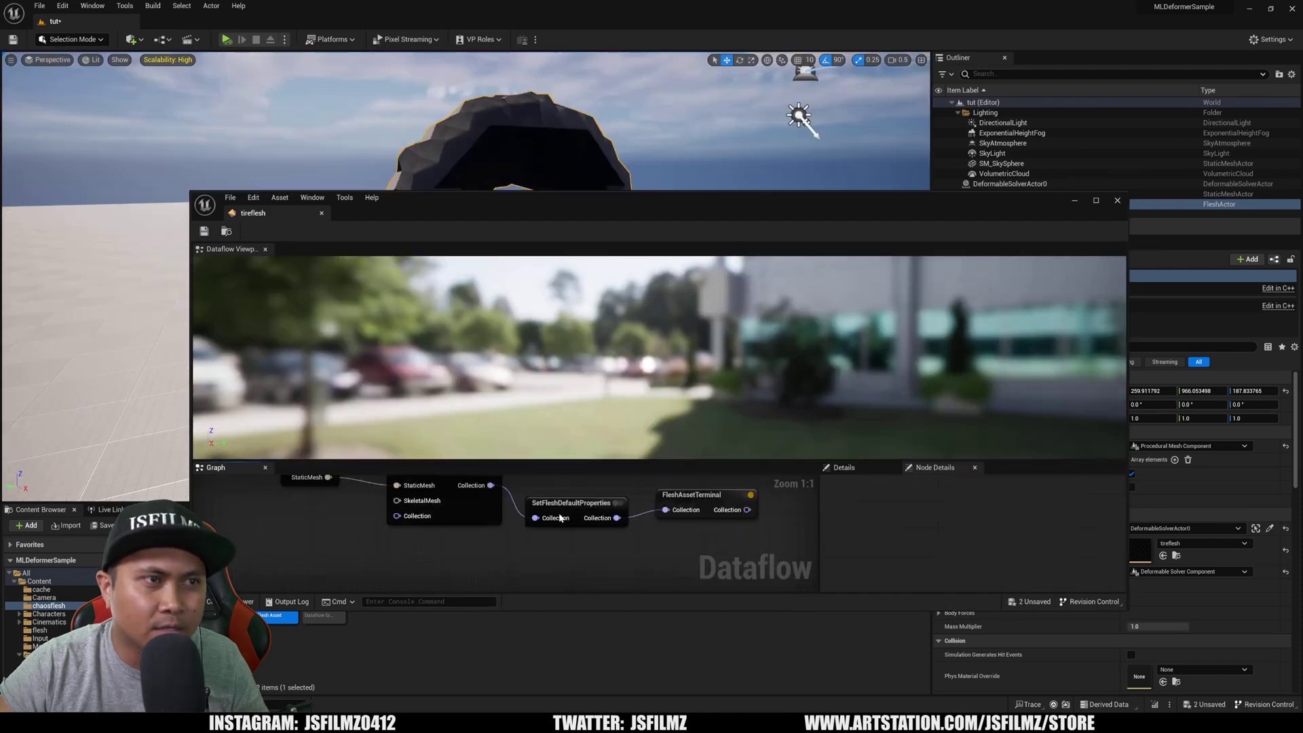
pyautogui.click(563, 513)
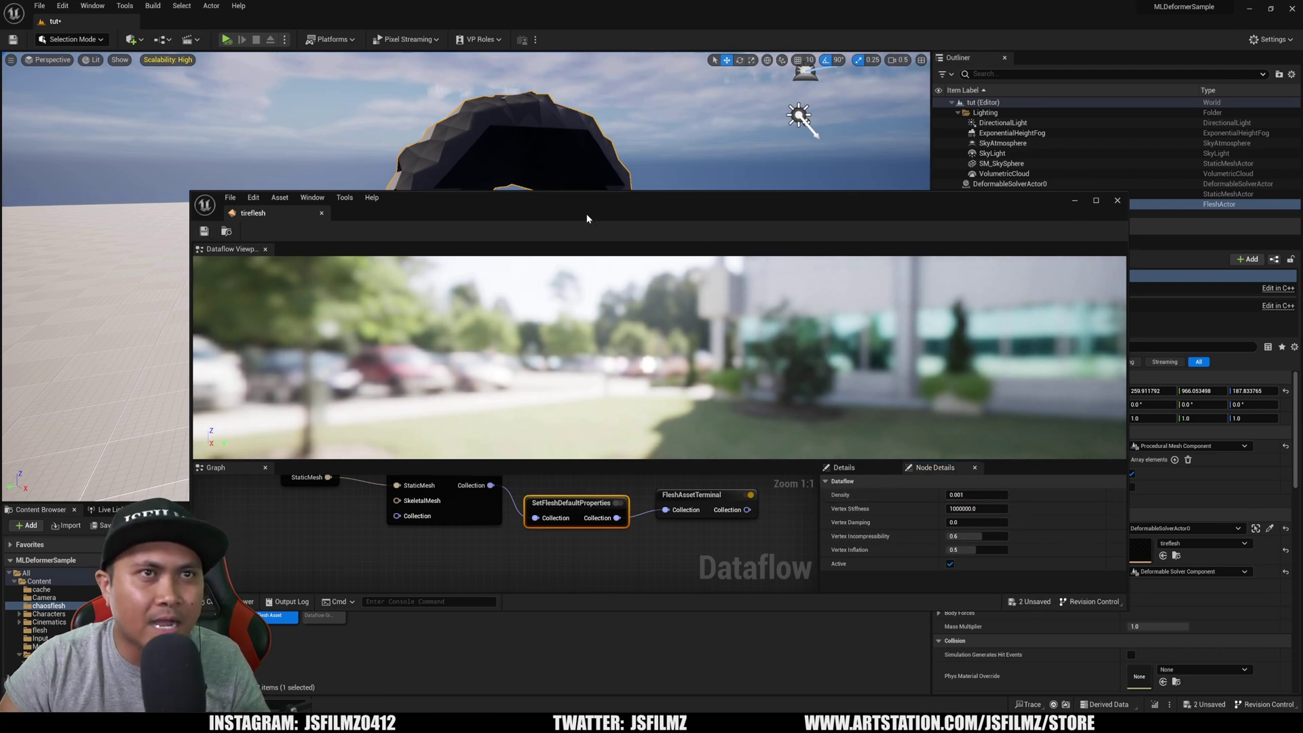
pyautogui.click(1075, 201)
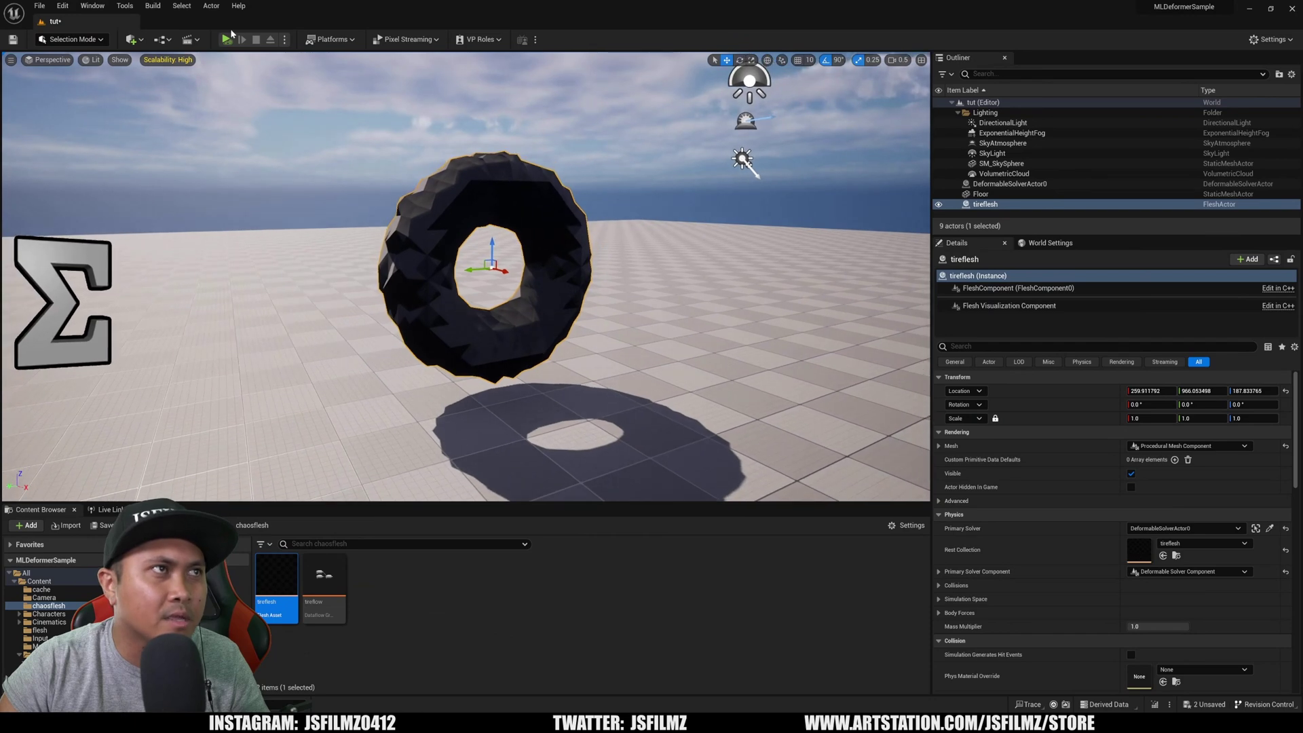
# Run the simulation, move around the tire to examine its fall and squash on the floor, and stop it.
pyautogui.click(224, 41)
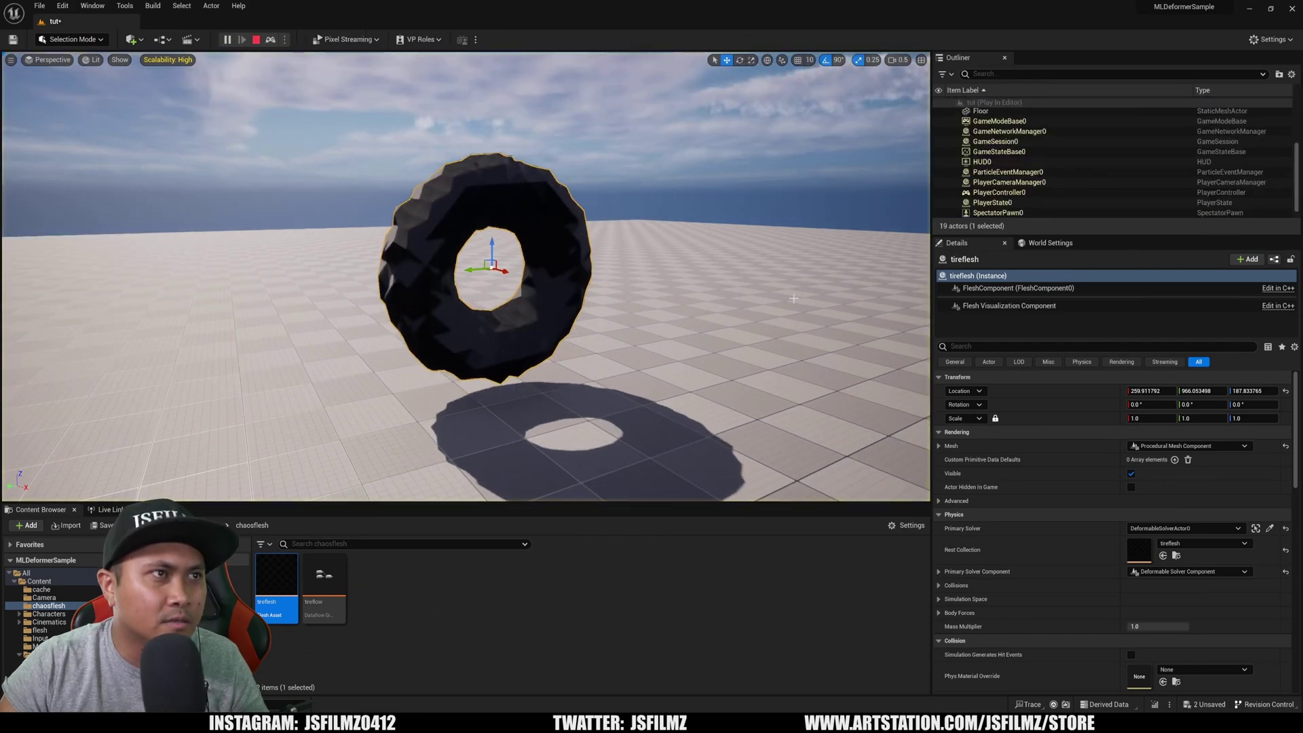
pyautogui.moveTo(763, 304); pyautogui.dragTo(869, 330, button='right')
pyautogui.press('w')
pyautogui.press('w')
pyautogui.press('a')
pyautogui.moveTo(611, 326); pyautogui.dragTo(656, 347, button='right')
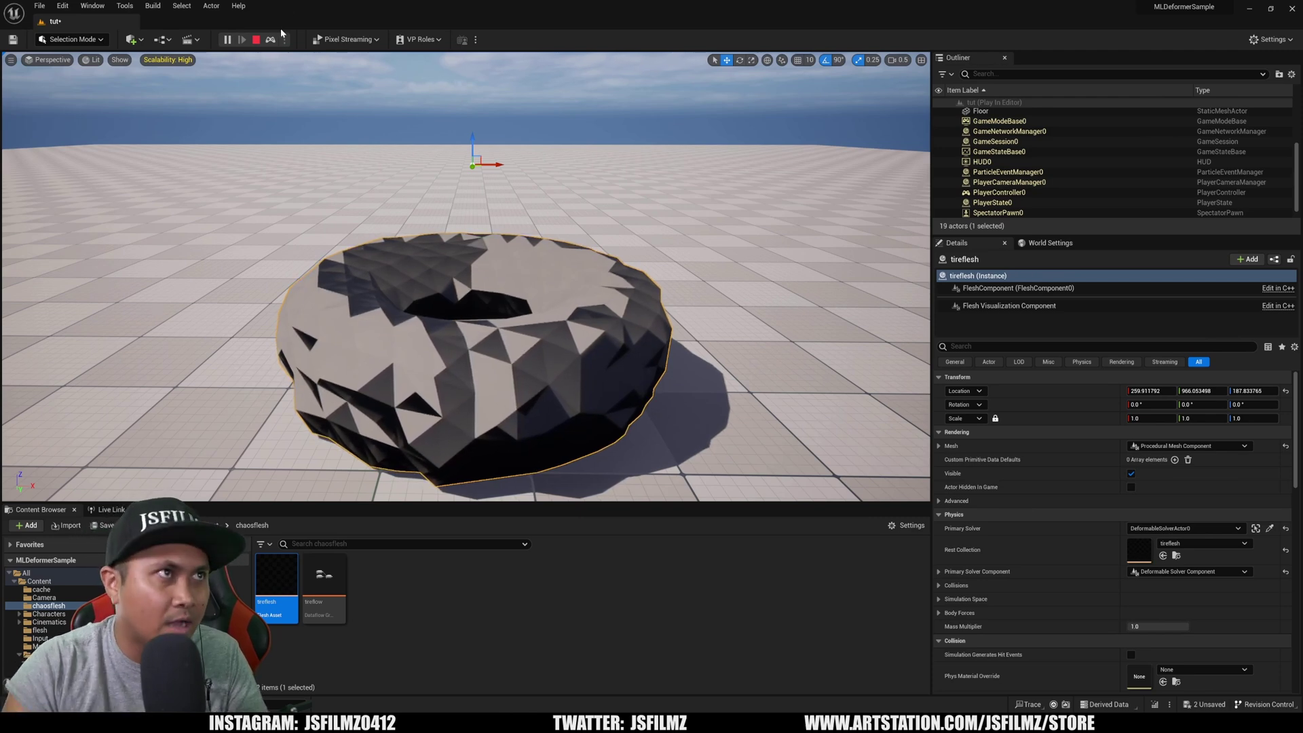
pyautogui.click(257, 41)
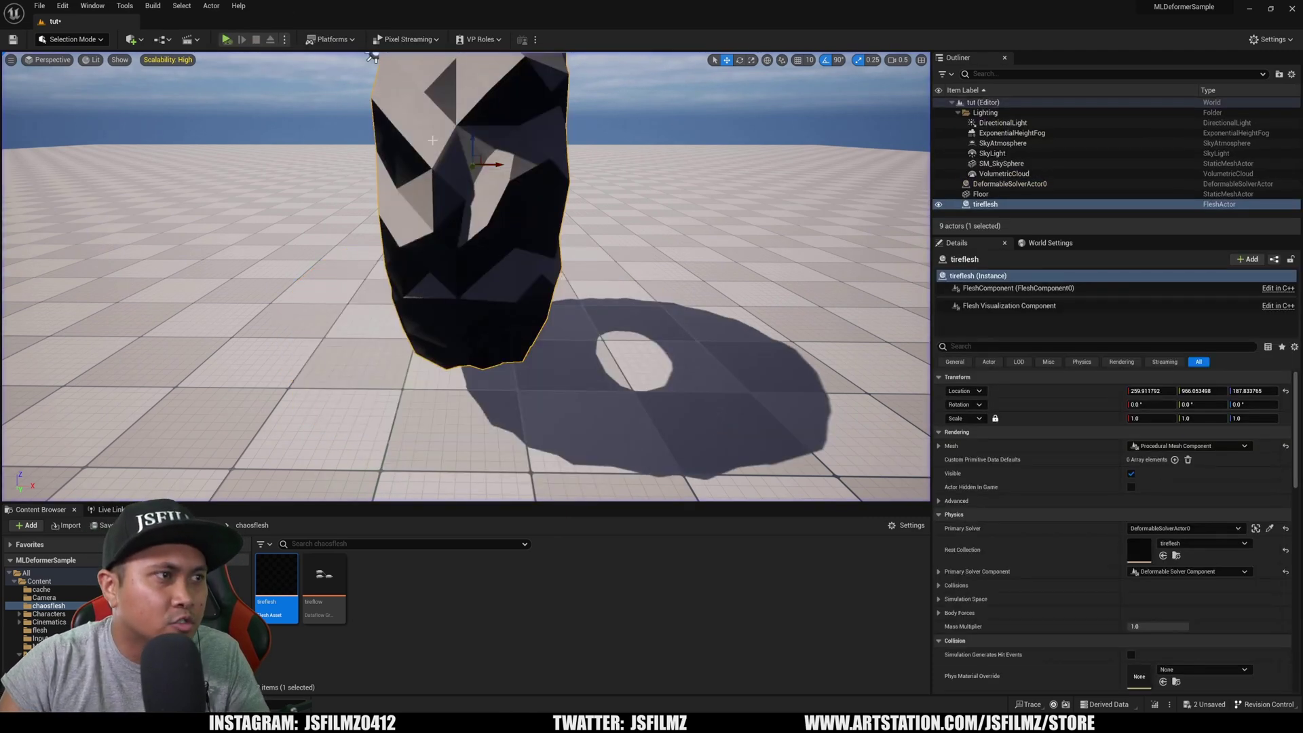
# Place the tires Flesh Asset from the Megascans/3D_Assets/Mango_tgymdduva folder in the level beside the tireflesh actor.
pyautogui.click(209, 525)
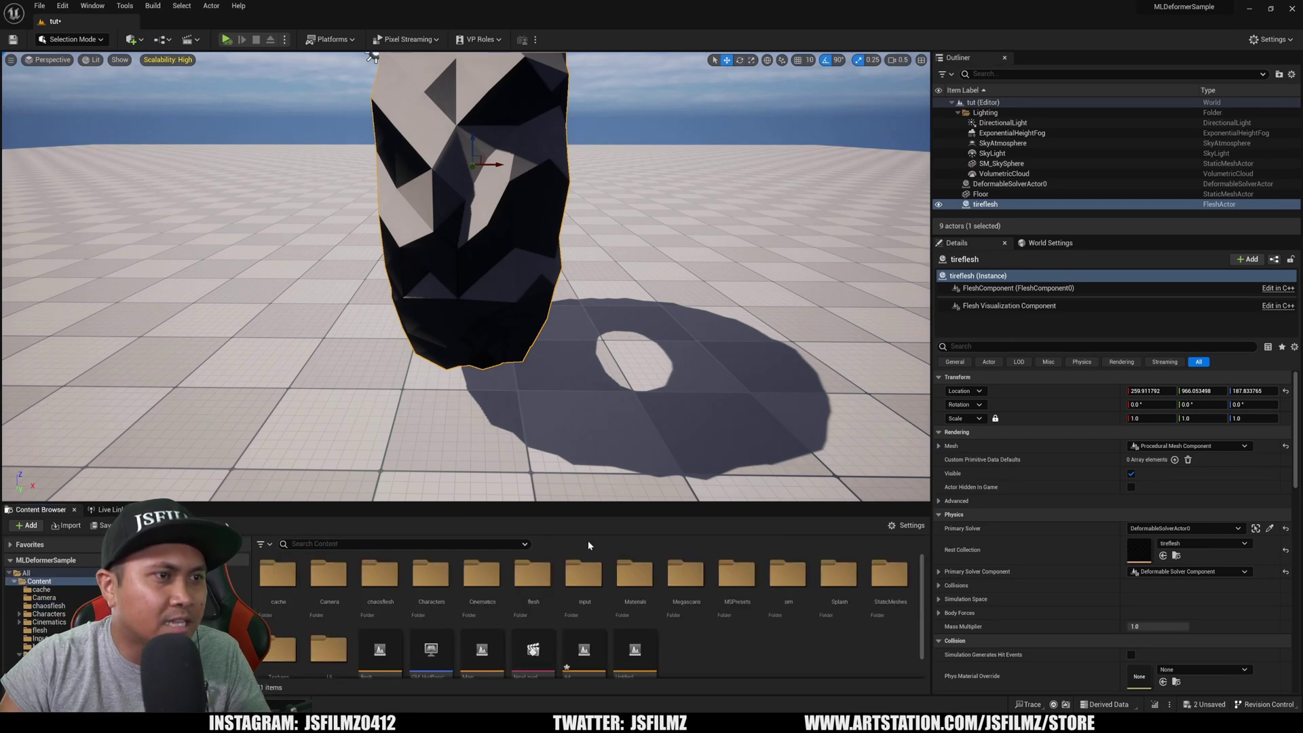
pyautogui.moveTo(611, 434); pyautogui.dragTo(533, 397, button='right')
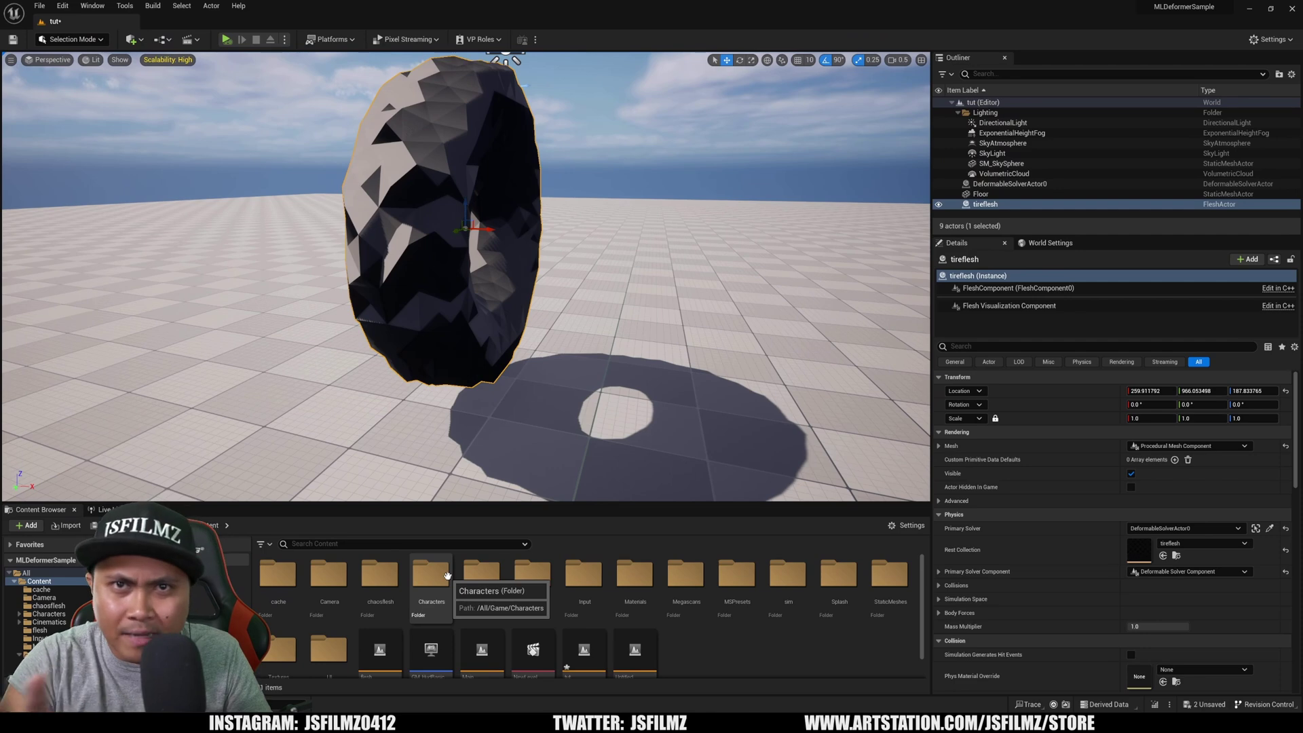
pyautogui.moveTo(605, 445); pyautogui.dragTo(577, 429, button='right')
pyautogui.scroll(-1, 717, 632)
pyautogui.doubleClick(686, 586)
pyautogui.doubleClick(291, 586)
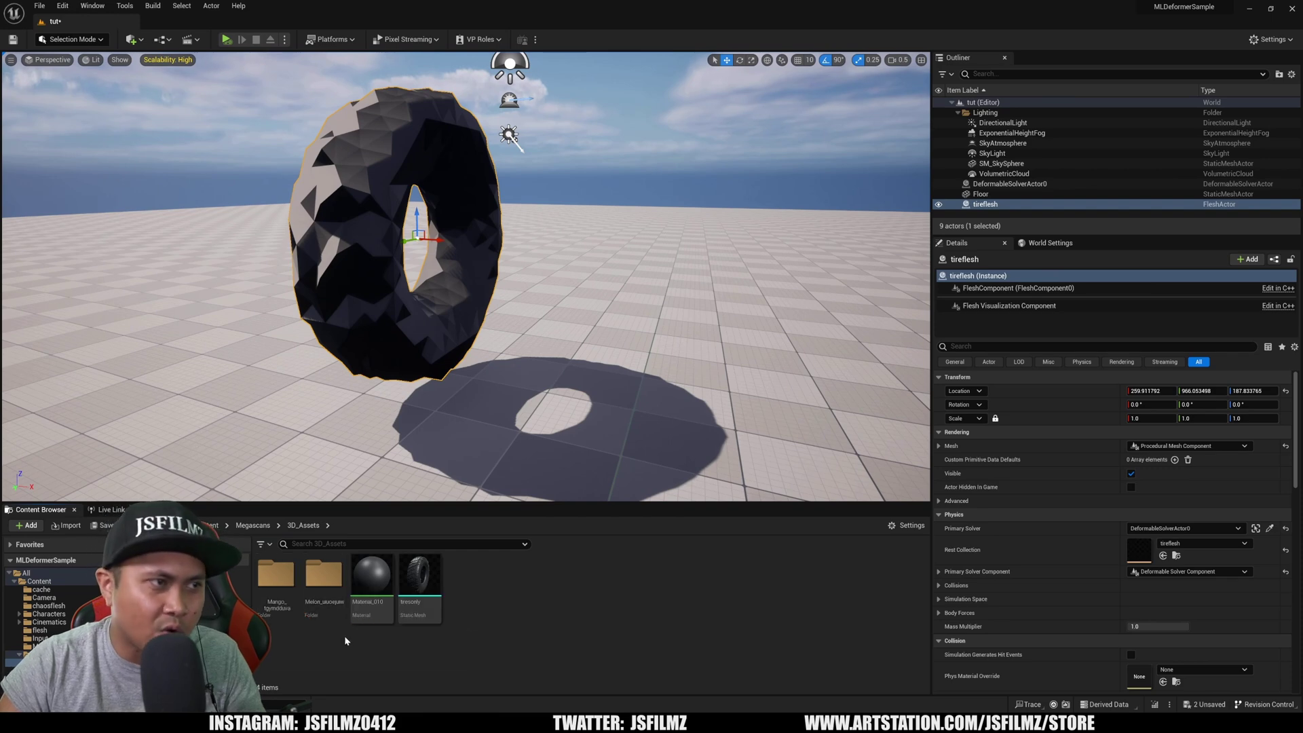
pyautogui.doubleClick(275, 575)
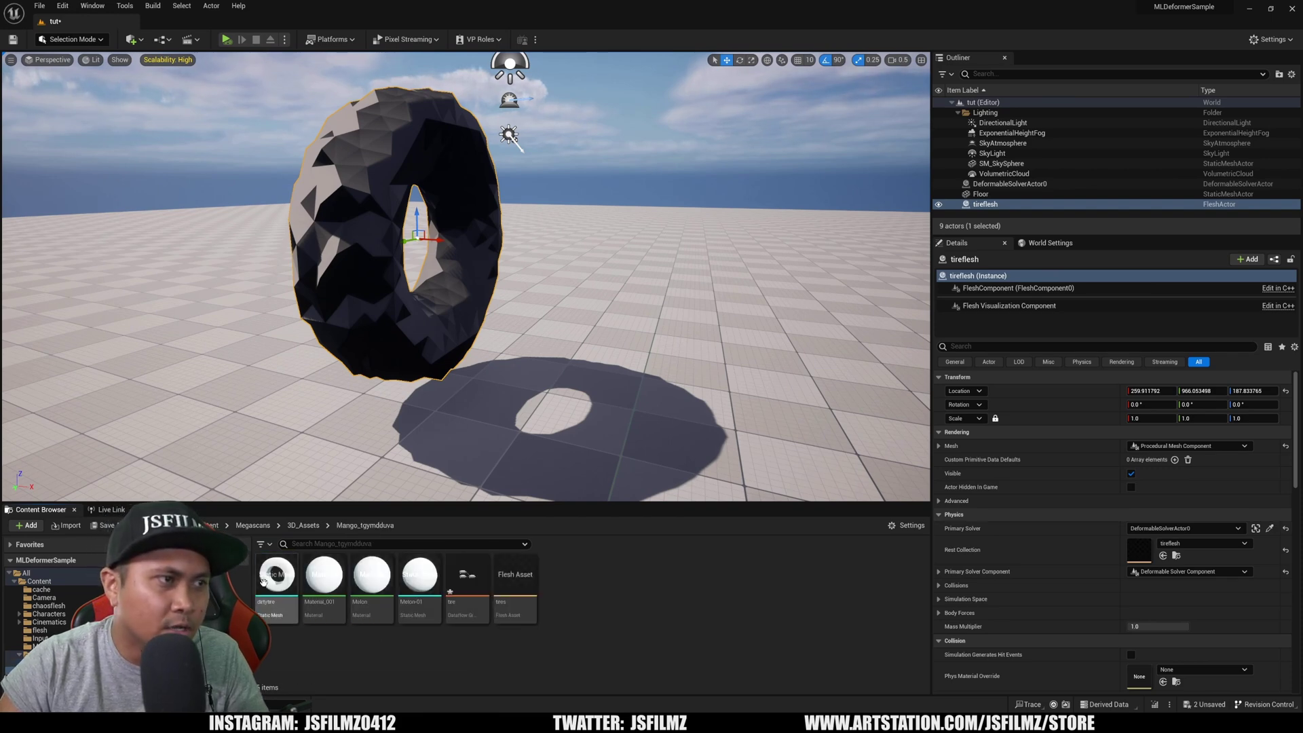
pyautogui.moveTo(523, 319); pyautogui.dragTo(555, 315, button='right')
pyautogui.scroll(-1, 524, 319)
pyautogui.moveTo(514, 577); pyautogui.dragTo(586, 399)
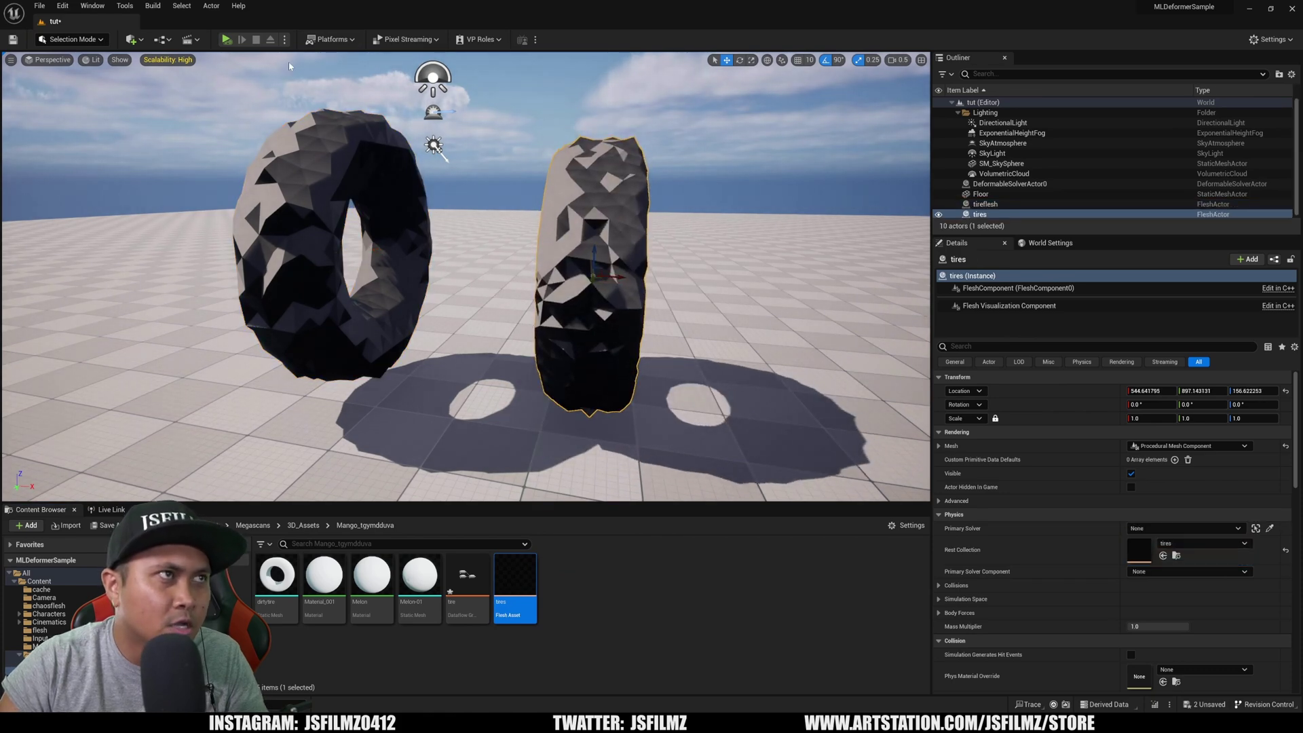
# Briefly test the simulation with both tires, stop it, and set the tires actor's Primary Solver to DeformableSolverActor0.
pyautogui.click(226, 40)
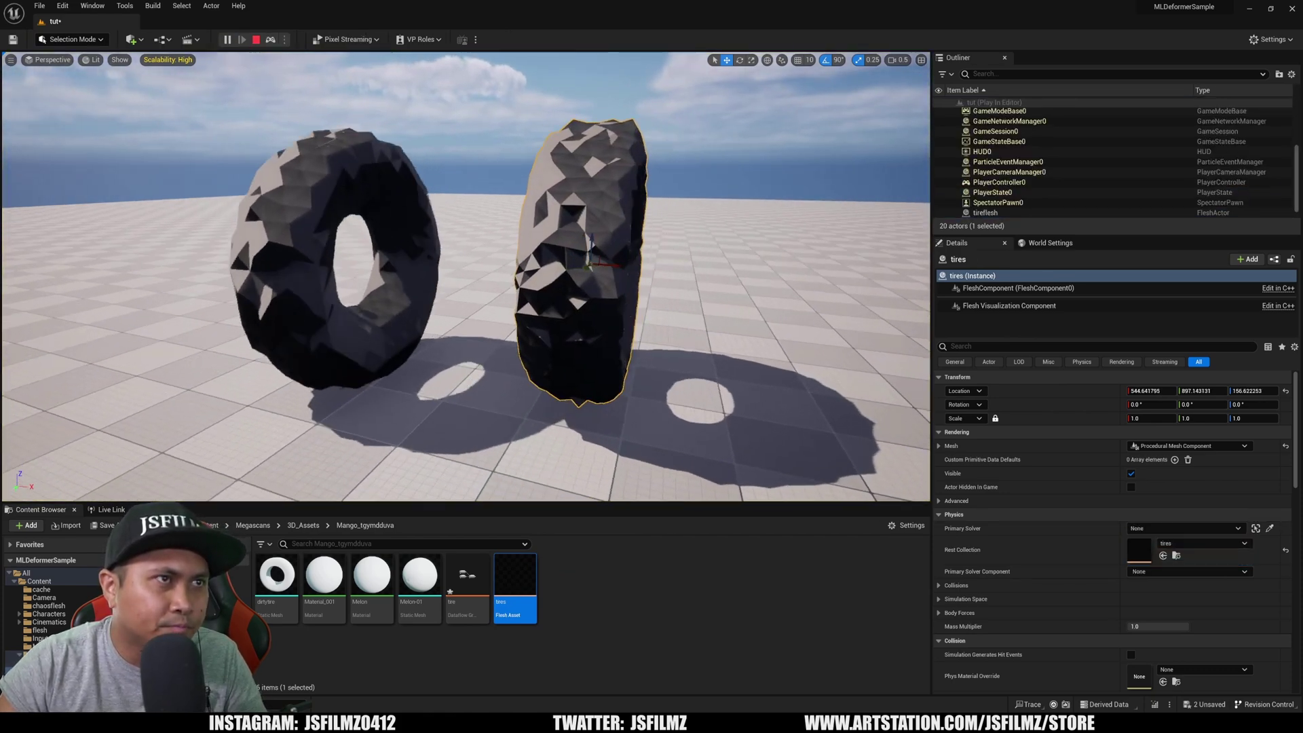
pyautogui.press('Escape')
pyautogui.click(1157, 529)
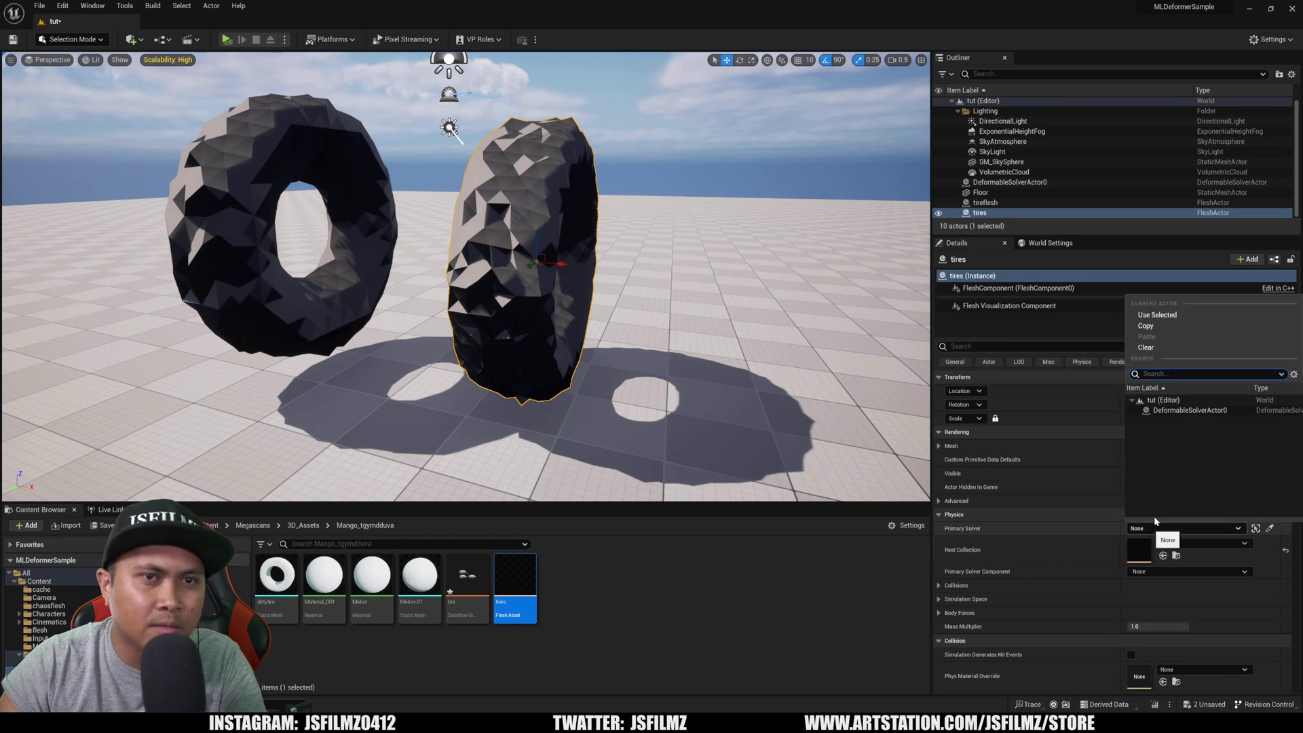
pyautogui.click(1190, 410)
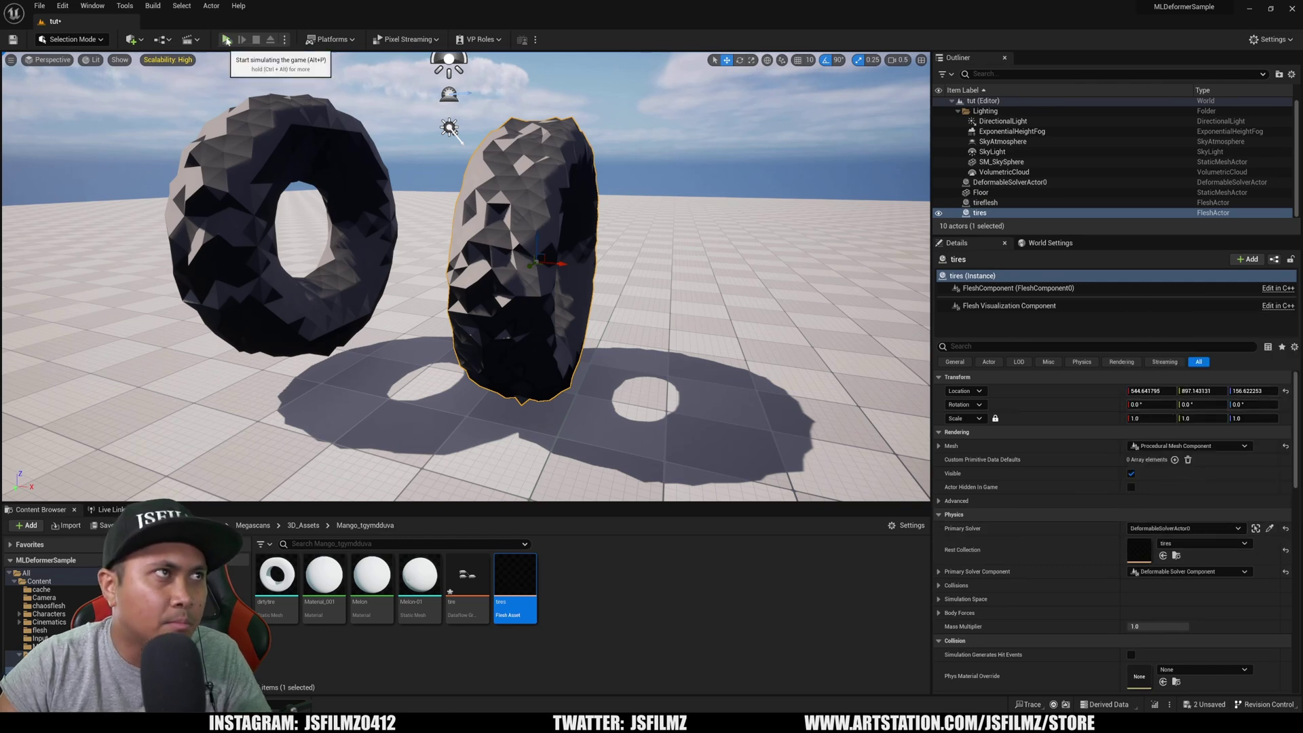
# Simulate the level, examine how both flesh tires collide and deform, and inspect the tires actor's Flesh Visualization Component.
pyautogui.hotkey('alt', 'p')
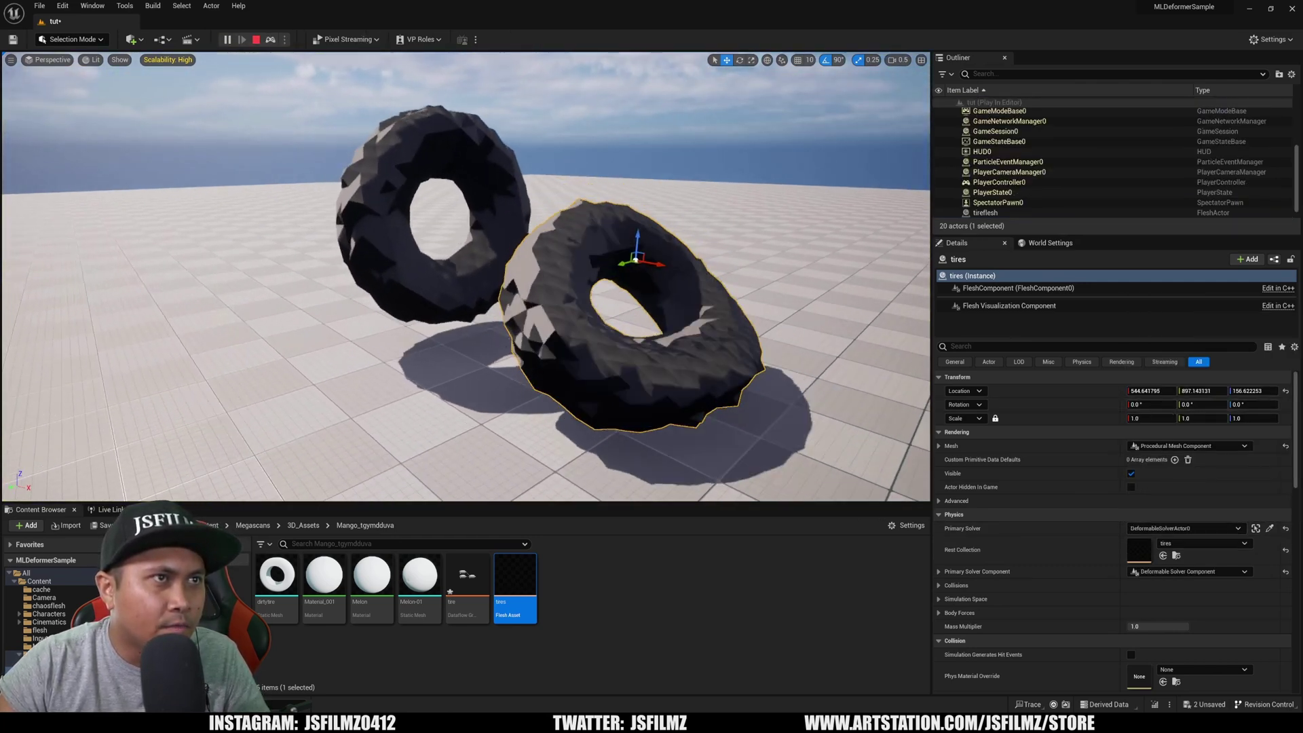
pyautogui.moveTo(466, 276); pyautogui.dragTo(543, 441, button='right')
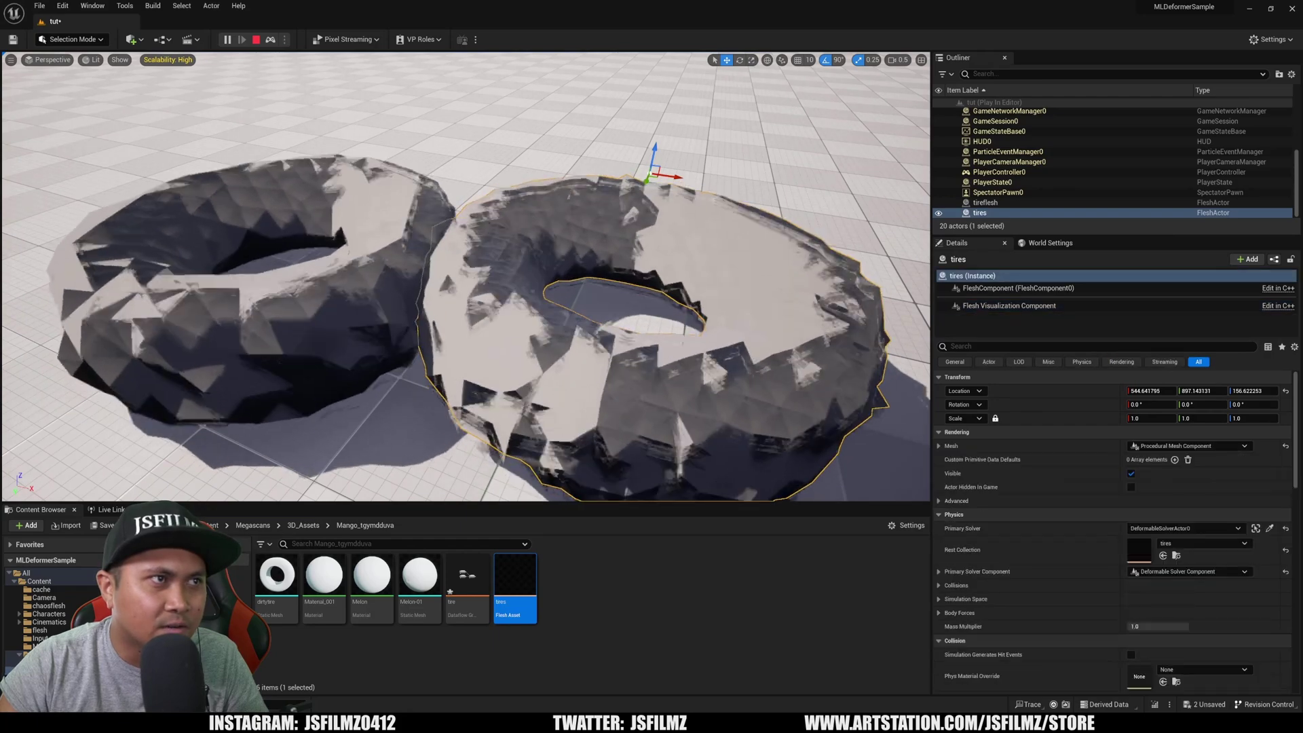
pyautogui.click(1009, 306)
pyautogui.click(972, 276)
pyautogui.moveTo(465, 276); pyautogui.dragTo(408, 326, button='right')
pyautogui.click(1008, 306)
pyautogui.click(972, 276)
pyautogui.click(1009, 306)
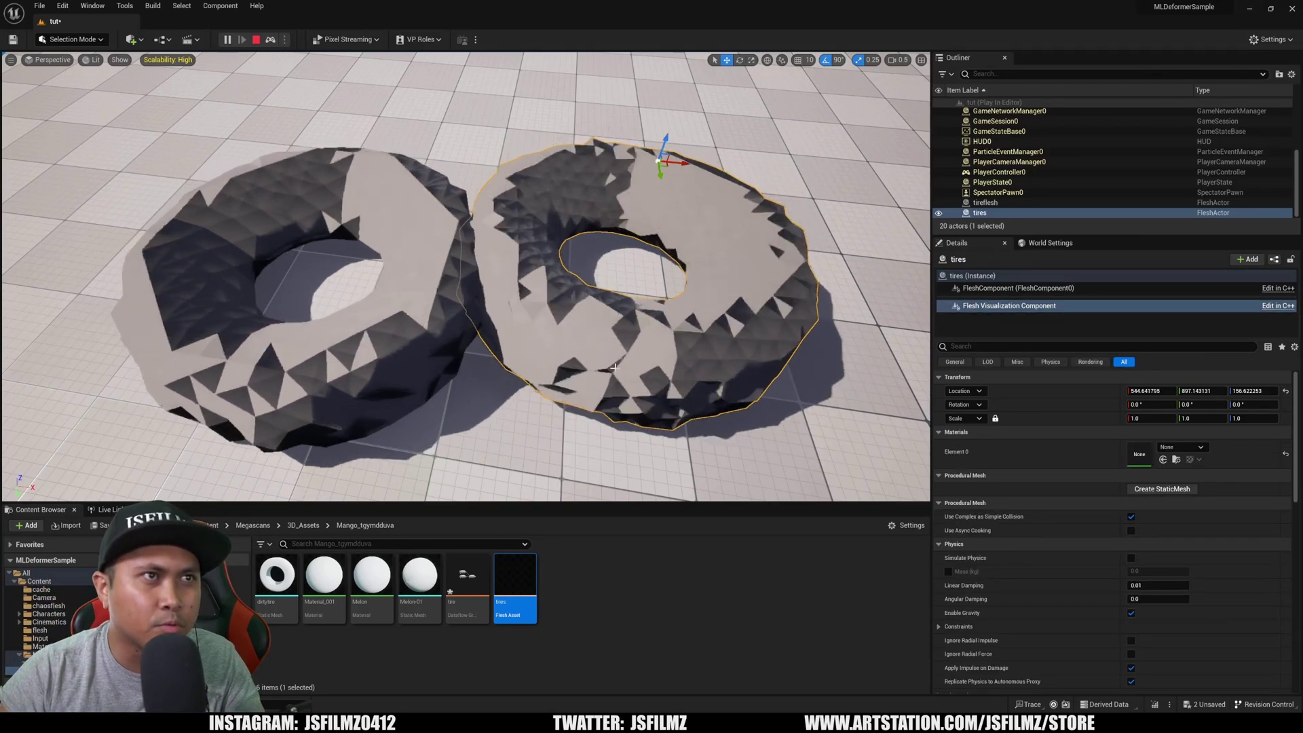
pyautogui.click(1010, 306)
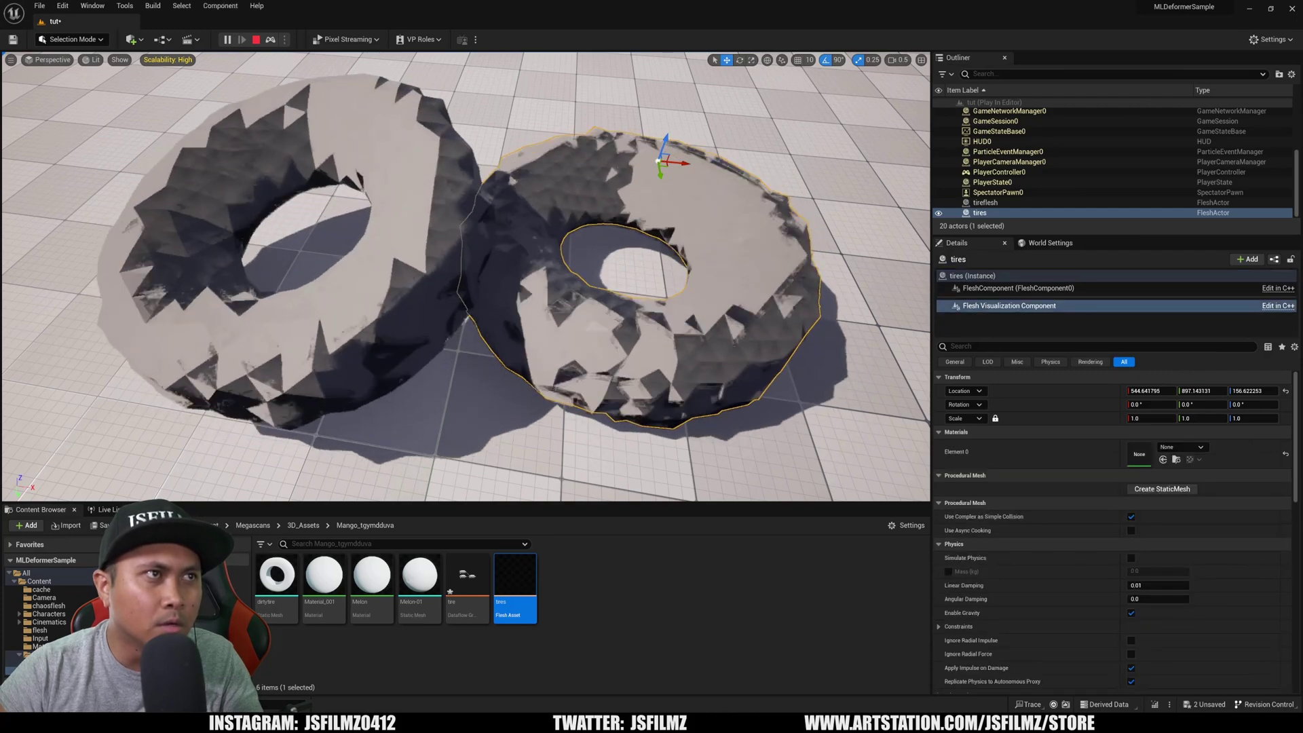
pyautogui.click(973, 275)
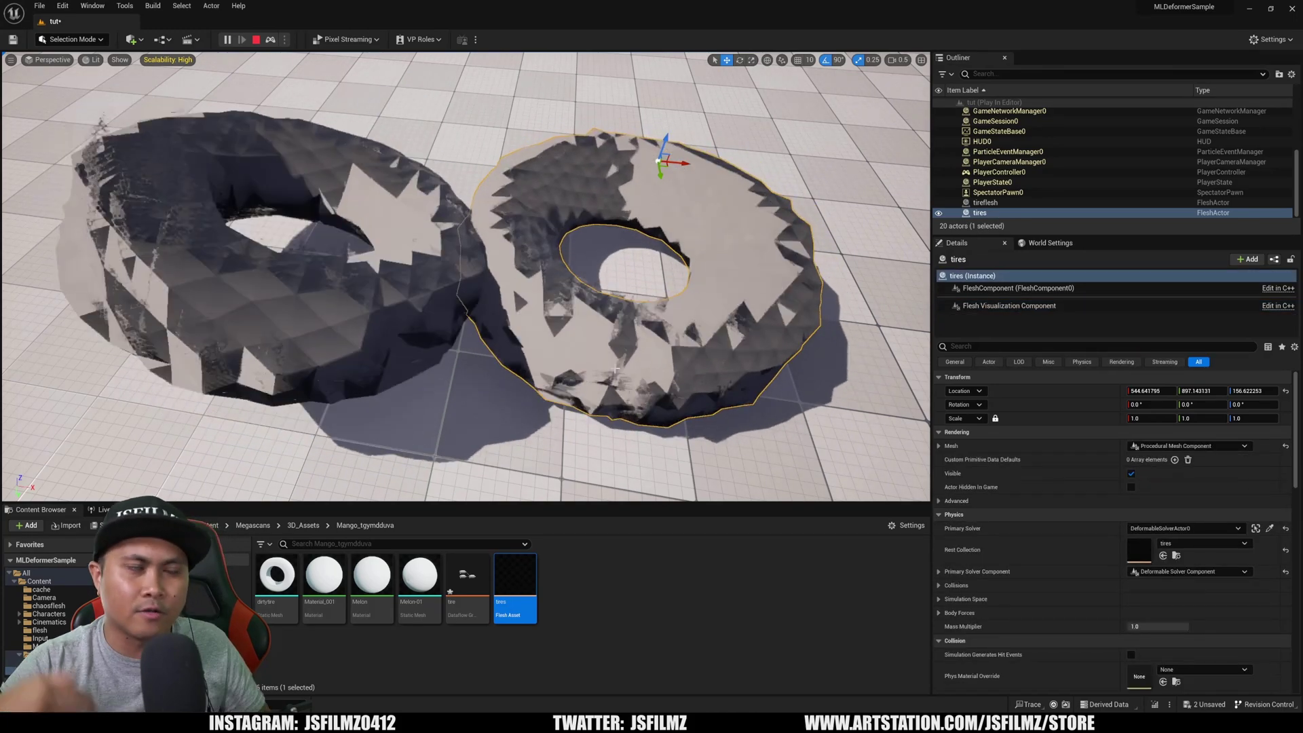